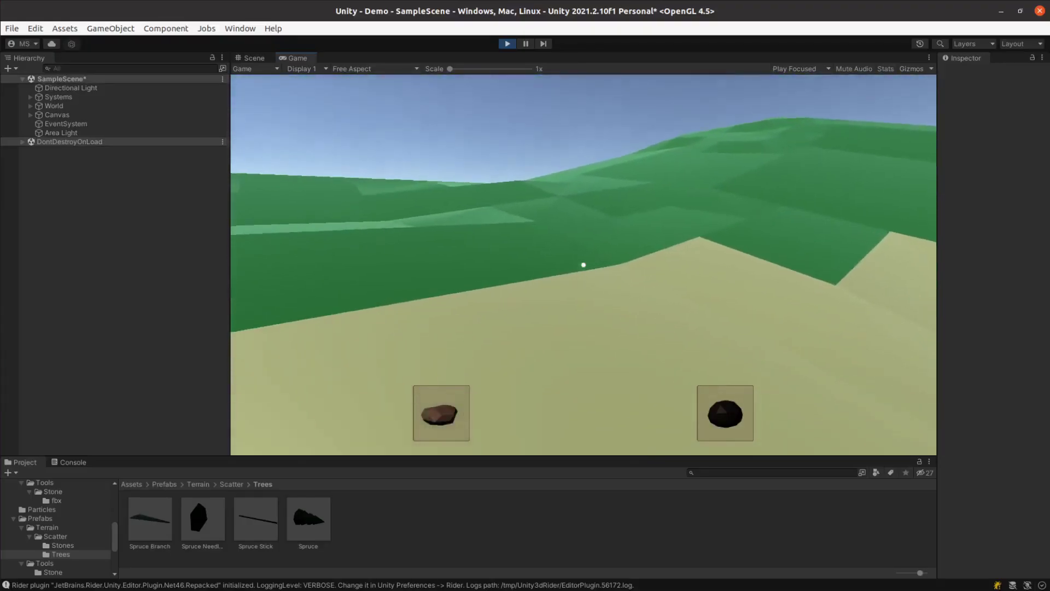
# Step: Craft a Stone Hand Axe from the carried stones, drop it, and pick up a rock
pyautogui.press('Tab')
pyautogui.click(460, 267)
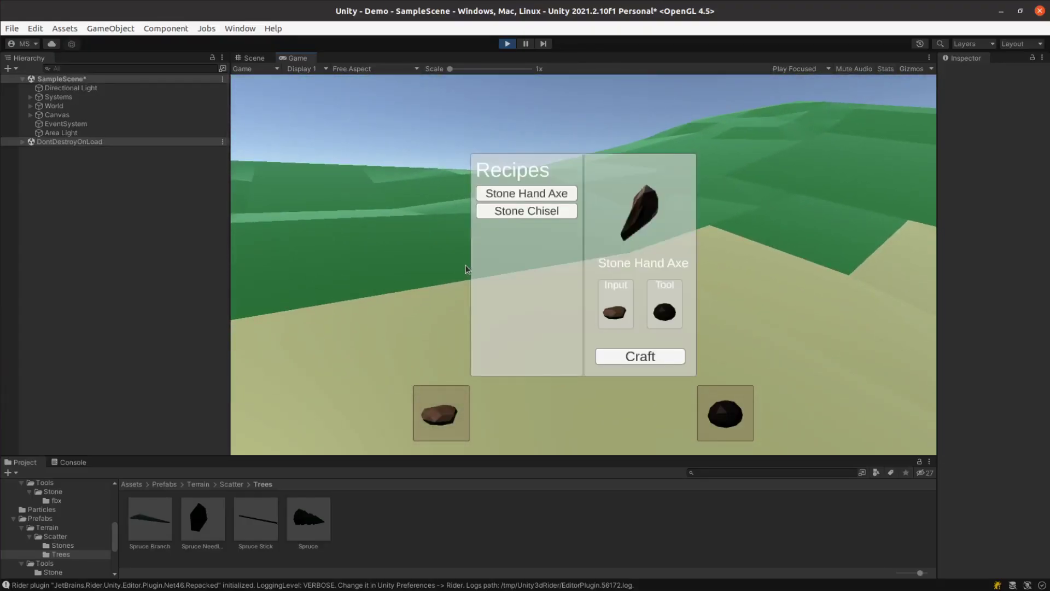
pyautogui.click(641, 357)
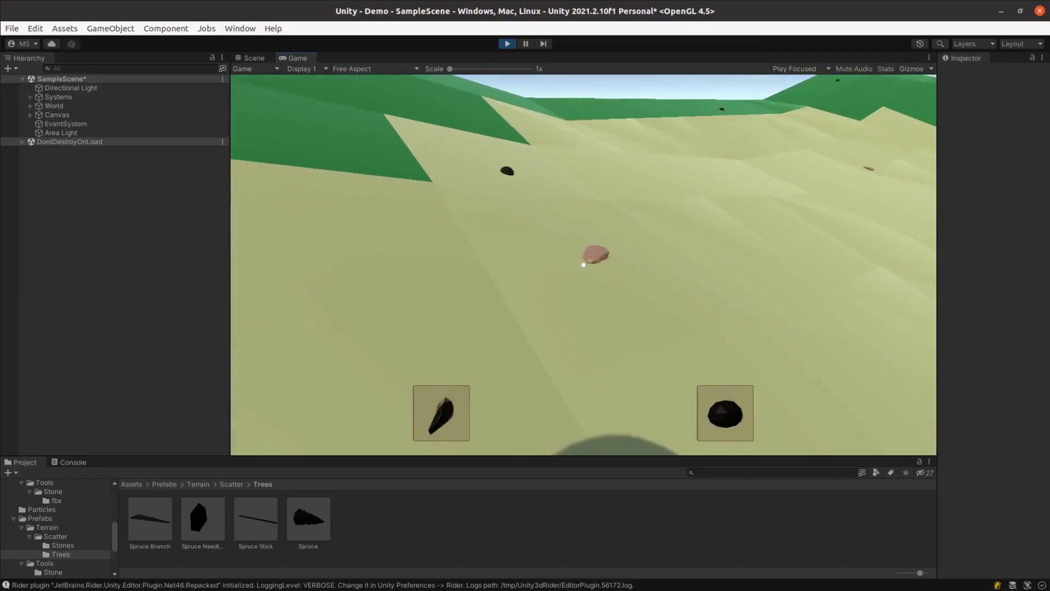
pyautogui.press('q')
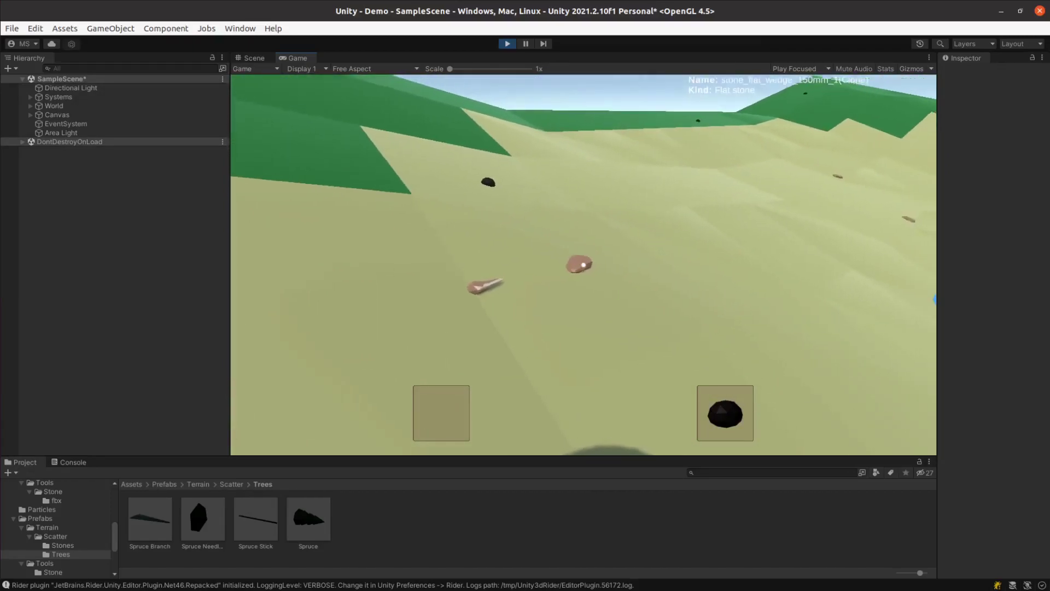
pyautogui.press('e')
# Step: Craft a Stone Chisel, drop a stone, and pick the stone hand axe back up
pyautogui.press('Tab')
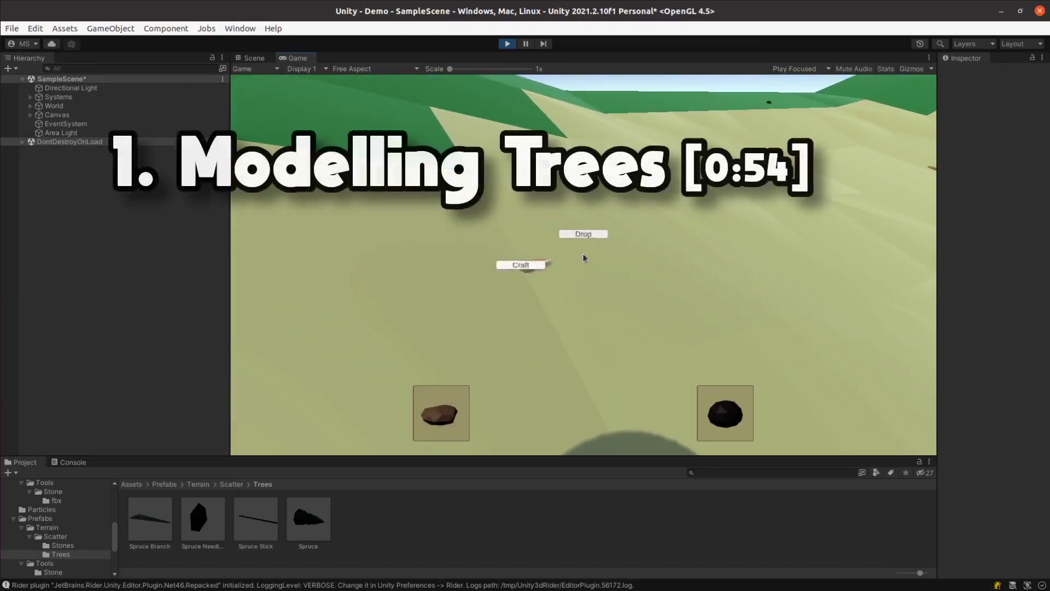
pyautogui.click(468, 267)
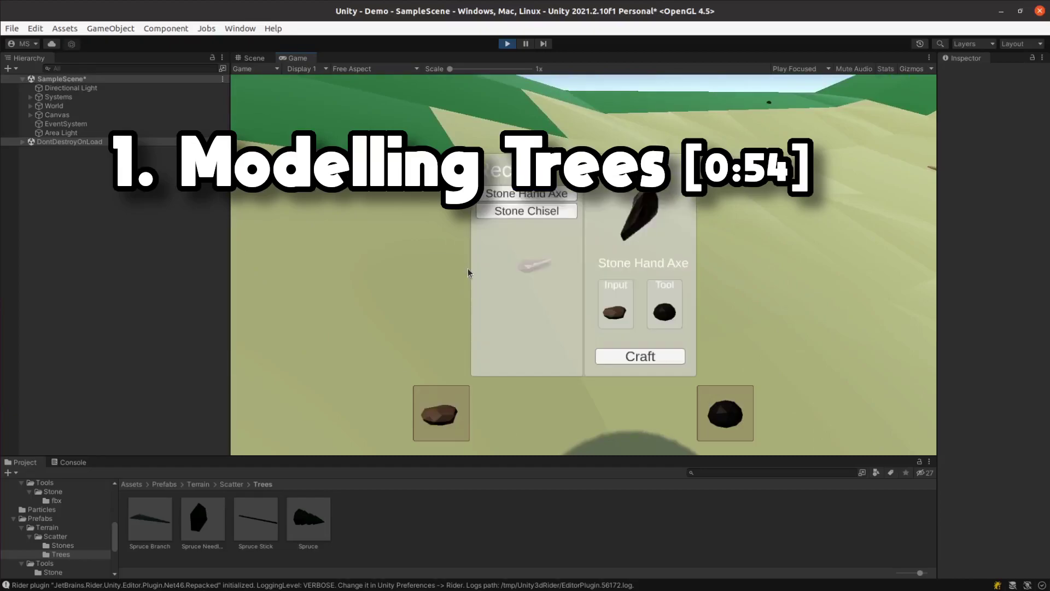
pyautogui.click(525, 211)
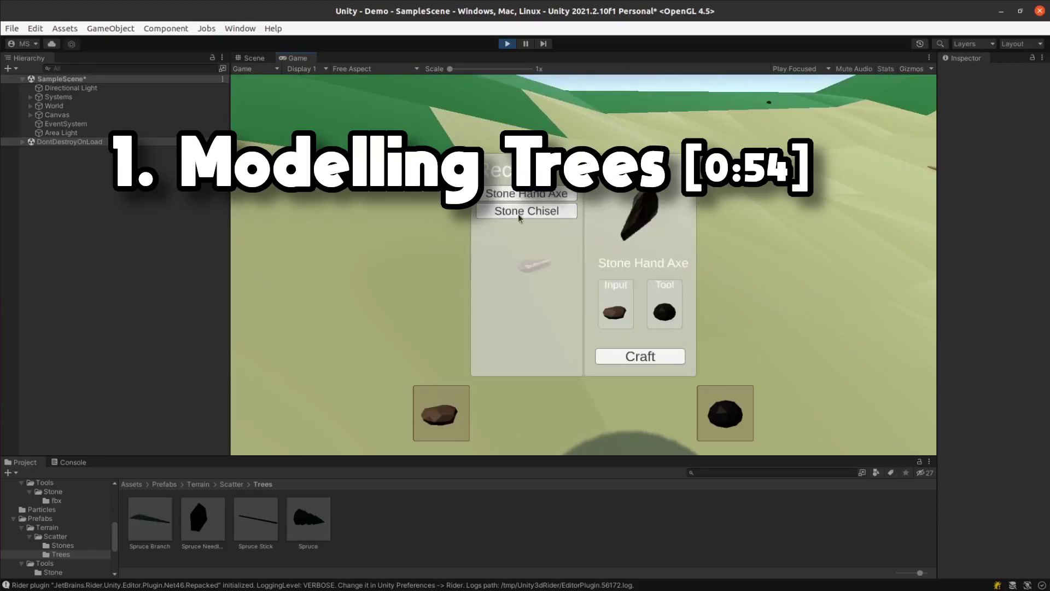
pyautogui.click(640, 356)
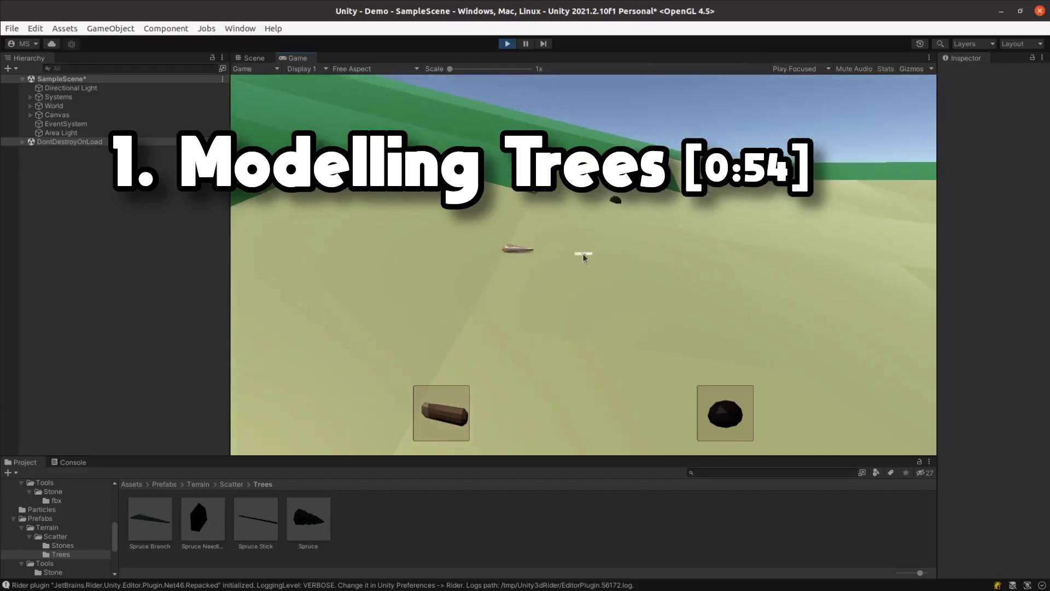
pyautogui.press('Tab')
pyautogui.press('Tab')
pyautogui.press('Tab')
pyautogui.click(584, 214)
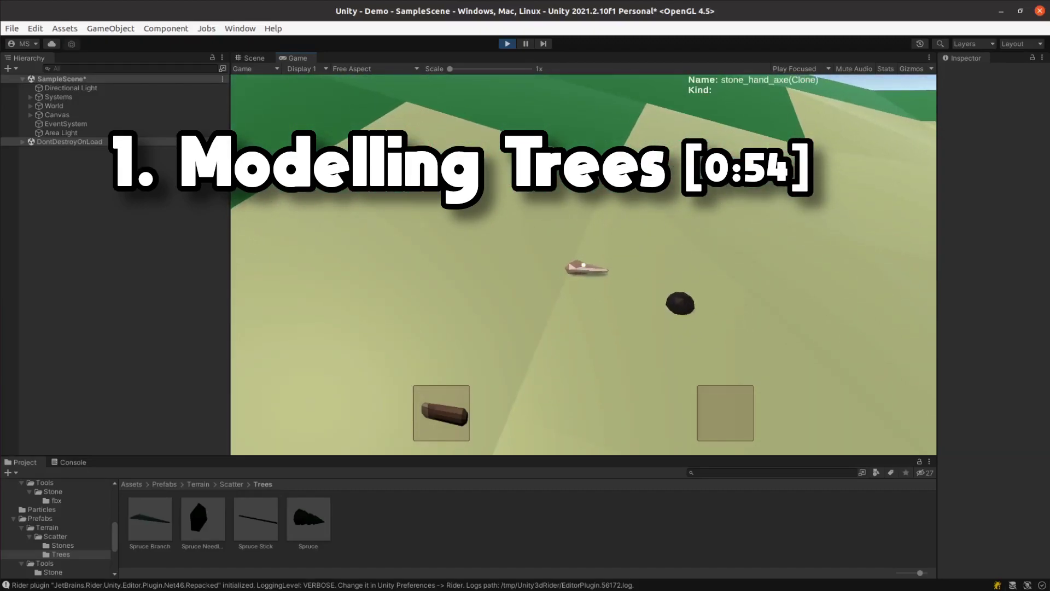
pyautogui.click(583, 265)
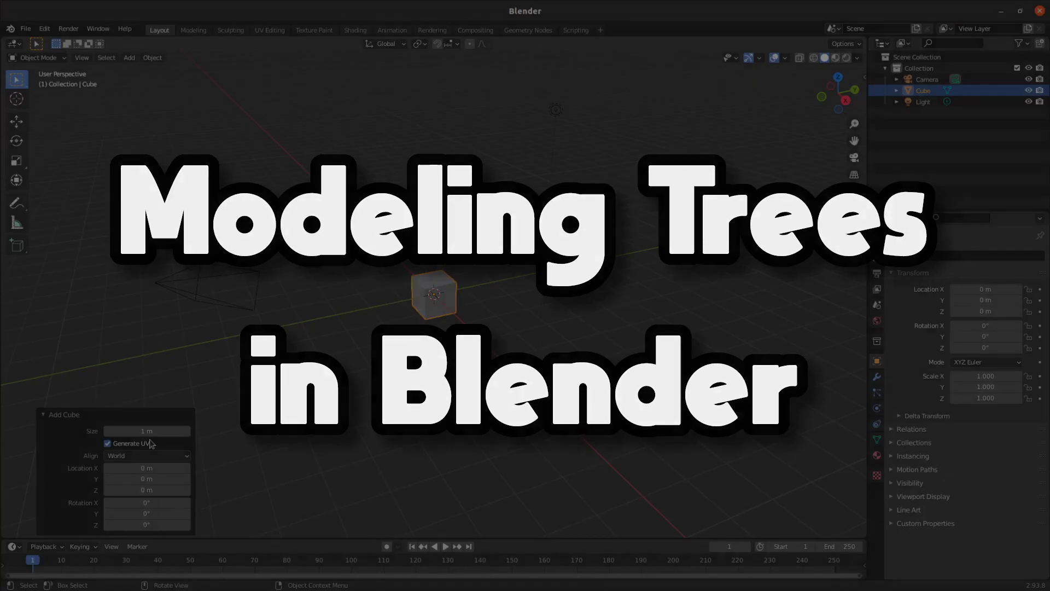
# Step: Scale the cube to double height along Z and raise it 1 m
pyautogui.press('s')
pyautogui.press('z')
pyautogui.press('2')
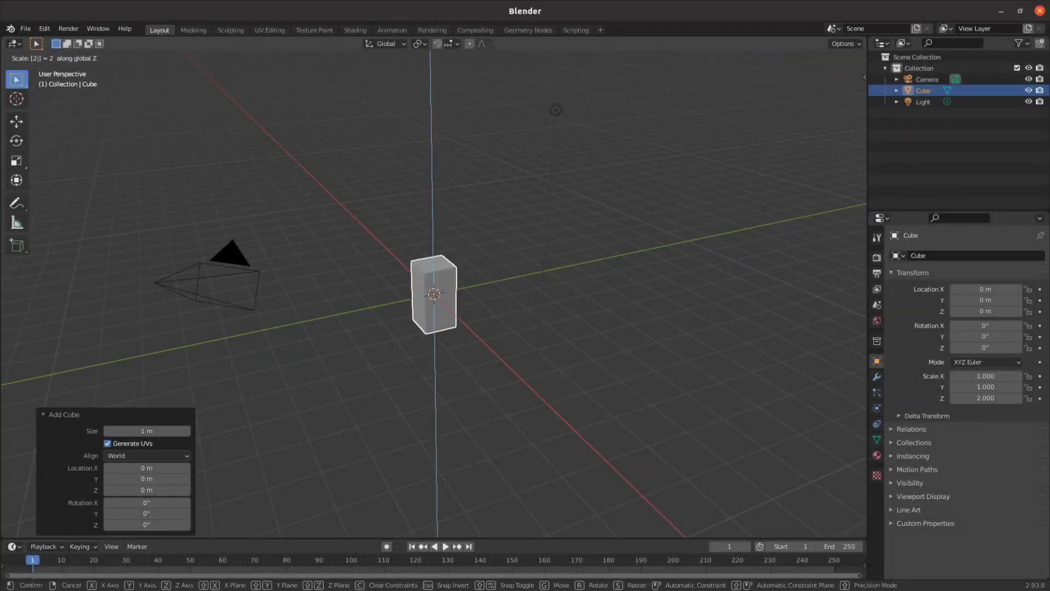
pyautogui.press('Return')
pyautogui.press('g')
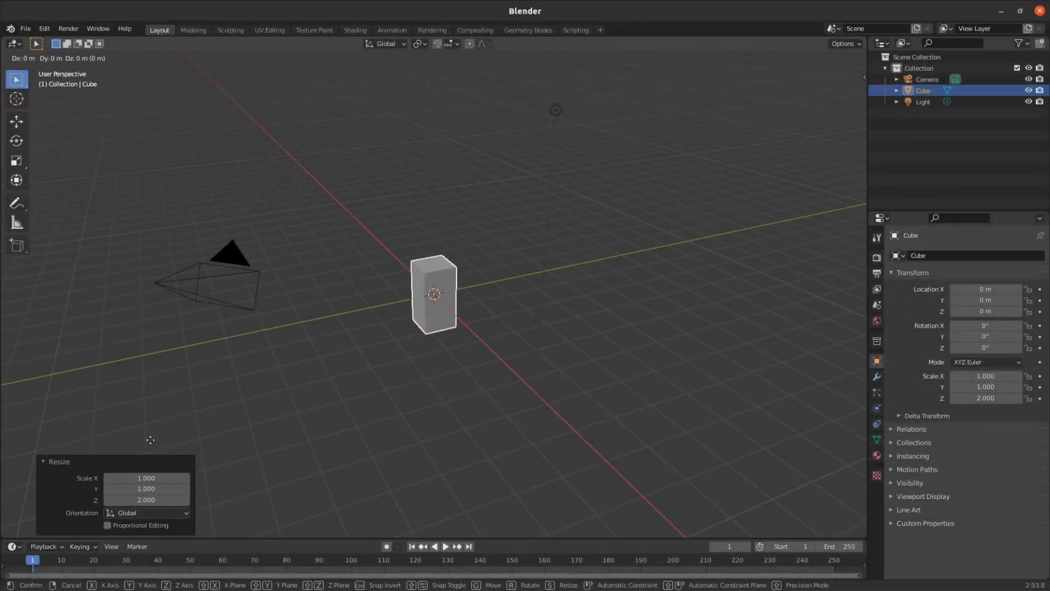
pyautogui.press('z')
pyautogui.press('1')
pyautogui.press('Return')
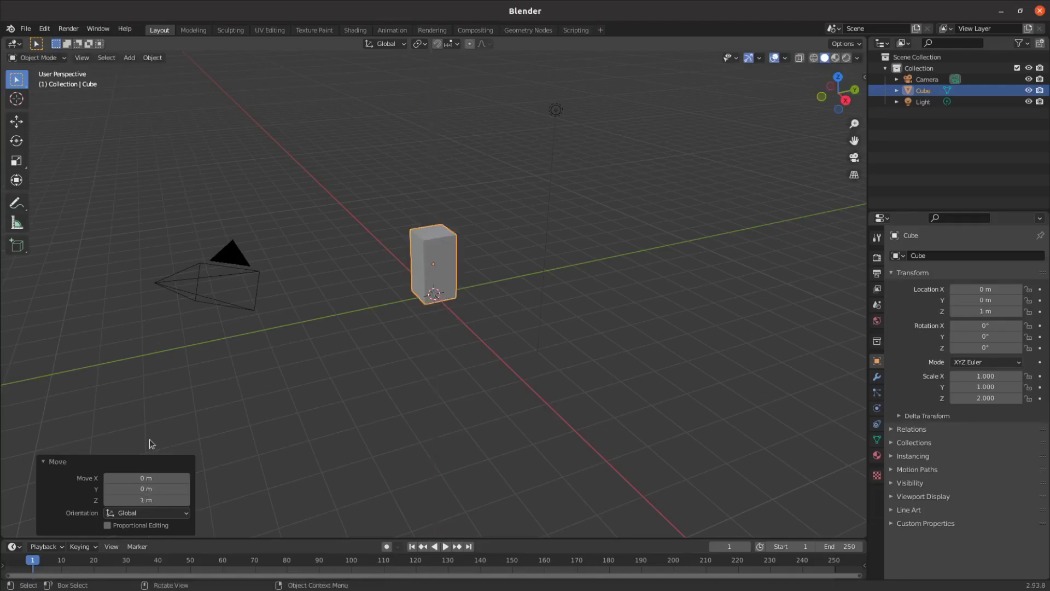
# Step: Move the cube to X −3 m and begin renaming it in the Outliner
pyautogui.press('g')
pyautogui.press('x')
pyautogui.press('-')
pyautogui.press('3')
pyautogui.press('Return')
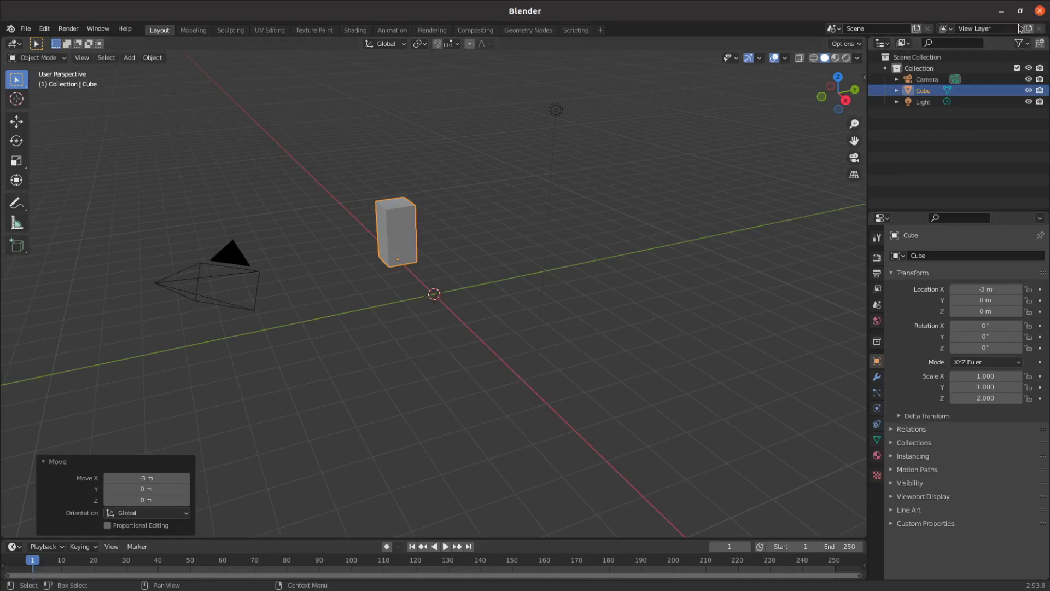
pyautogui.doubleClick(923, 91)
pyautogui.write('Player Refe')
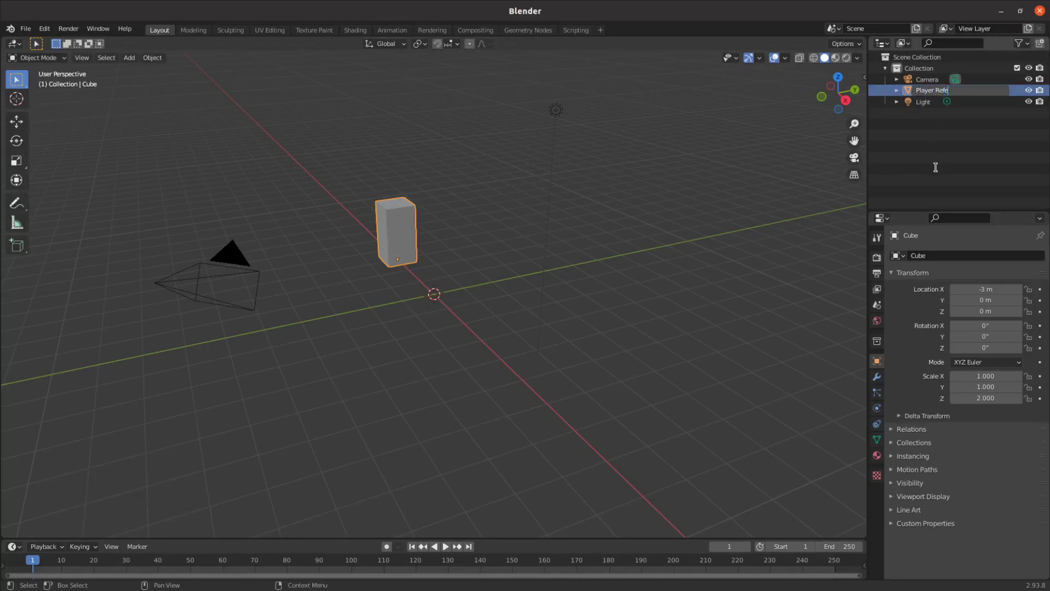
pyautogui.write('rence')
# Step: Name the cube 'Player Reference' and add a cylinder at the origin
pyautogui.press('Return')
pyautogui.moveTo(205, 205); pyautogui.dragTo(331, 197, button='middle')
pyautogui.hotkey('shift', 'a')
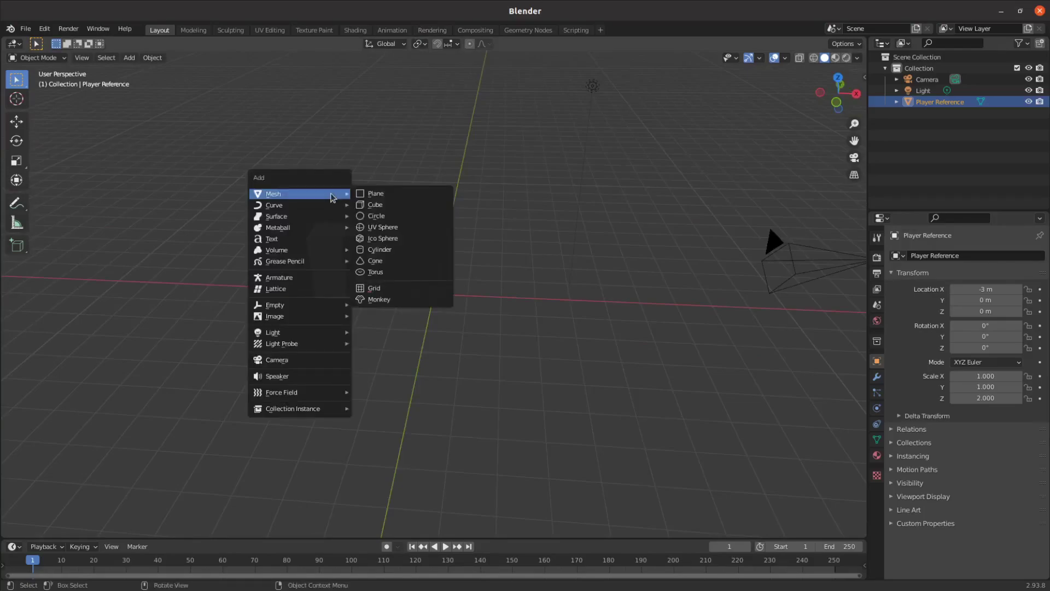
pyautogui.click(383, 250)
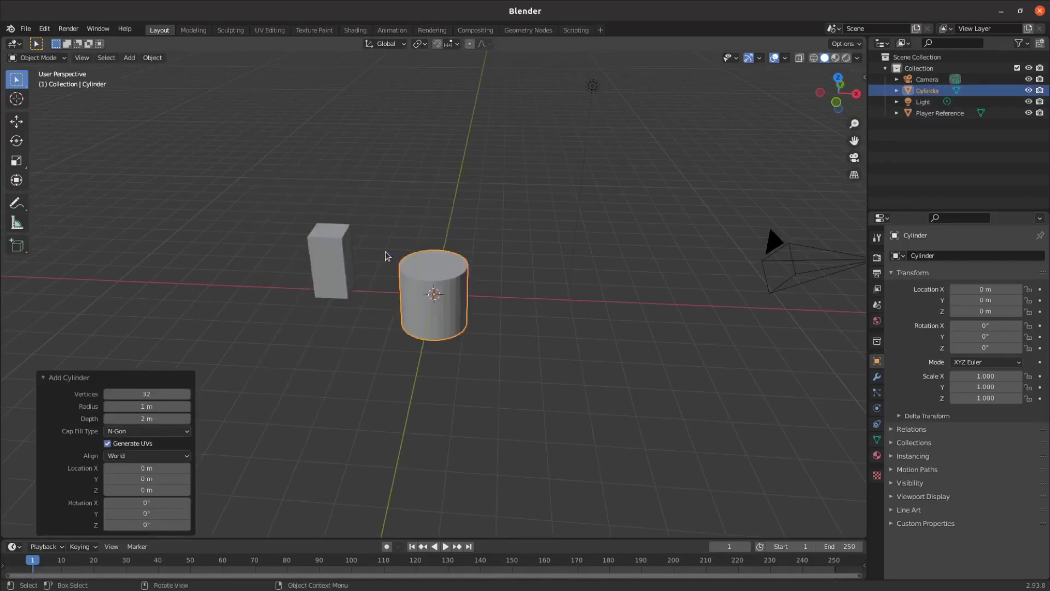
# Step: Give the cylinder 12 vertices, a 0.5 m radius and 10 m depth
pyautogui.doubleClick(158, 394)
pyautogui.press('Tab')
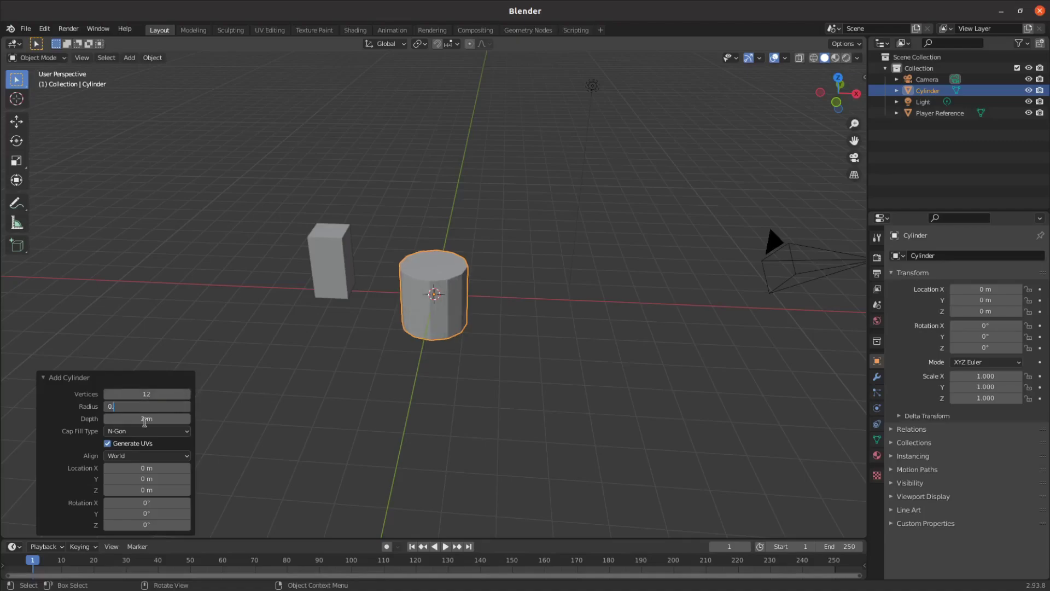
pyautogui.write('.5 m')
pyautogui.press('Return')
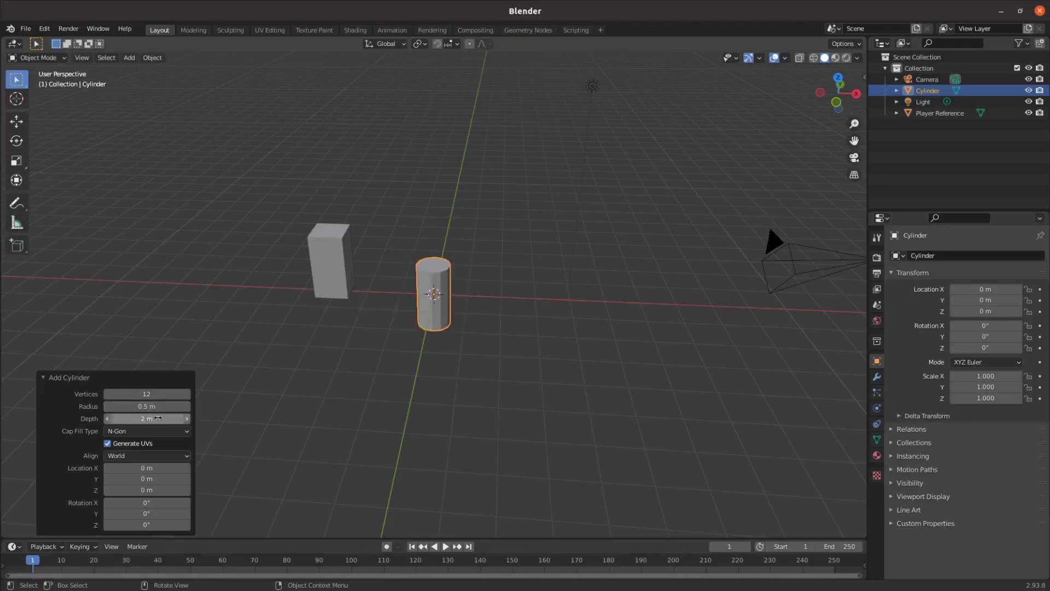
pyautogui.click(152, 418)
pyautogui.press('Return')
pyautogui.write('gz')
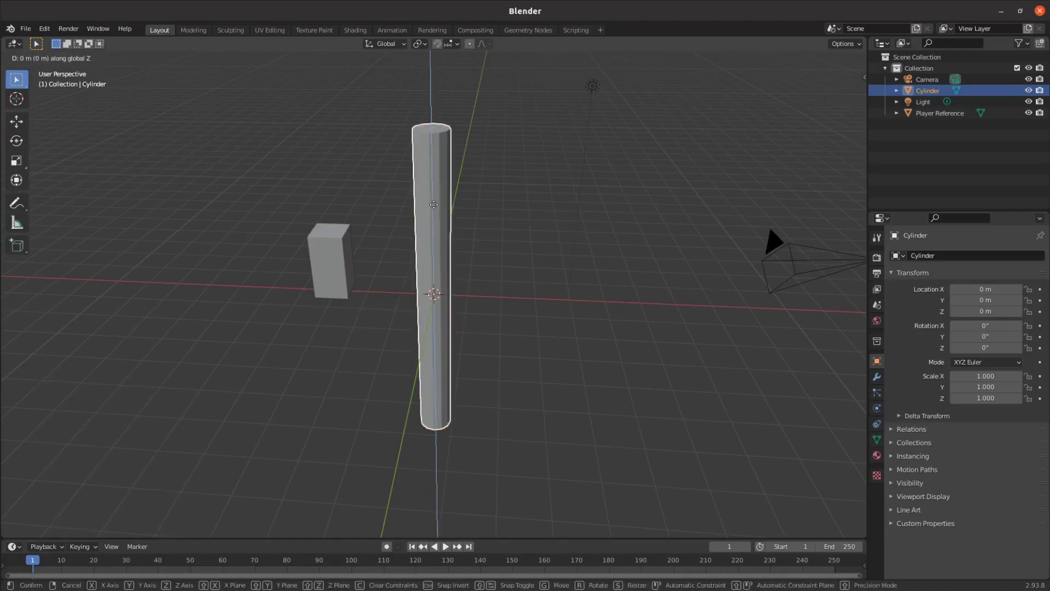
pyautogui.write('5')
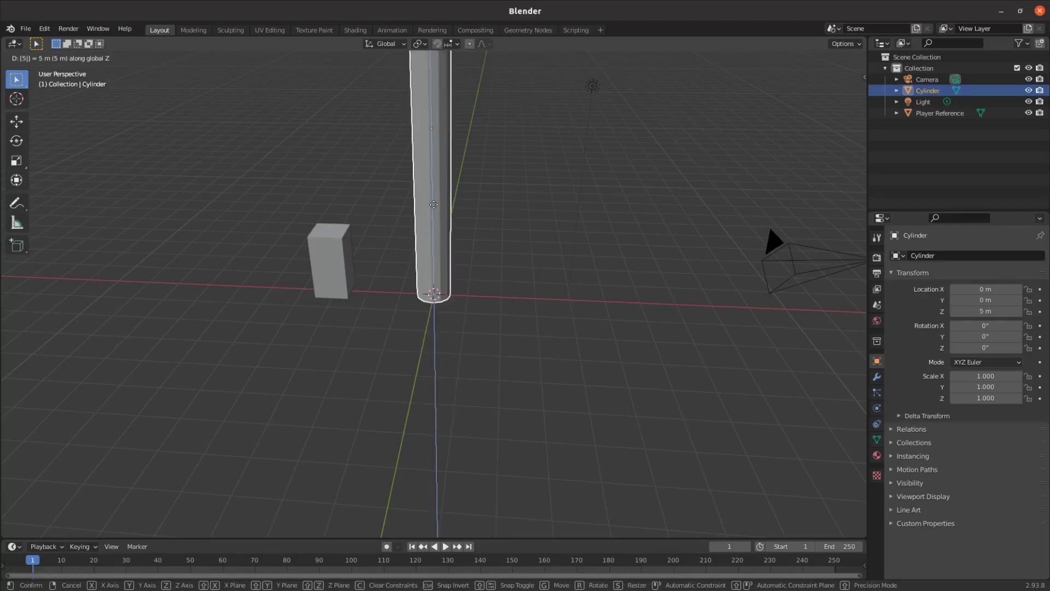
# Step: Raise the cylinder 5 m so it stands on the ground, then reselect it
pyautogui.press('Return')
pyautogui.click(158, 68)
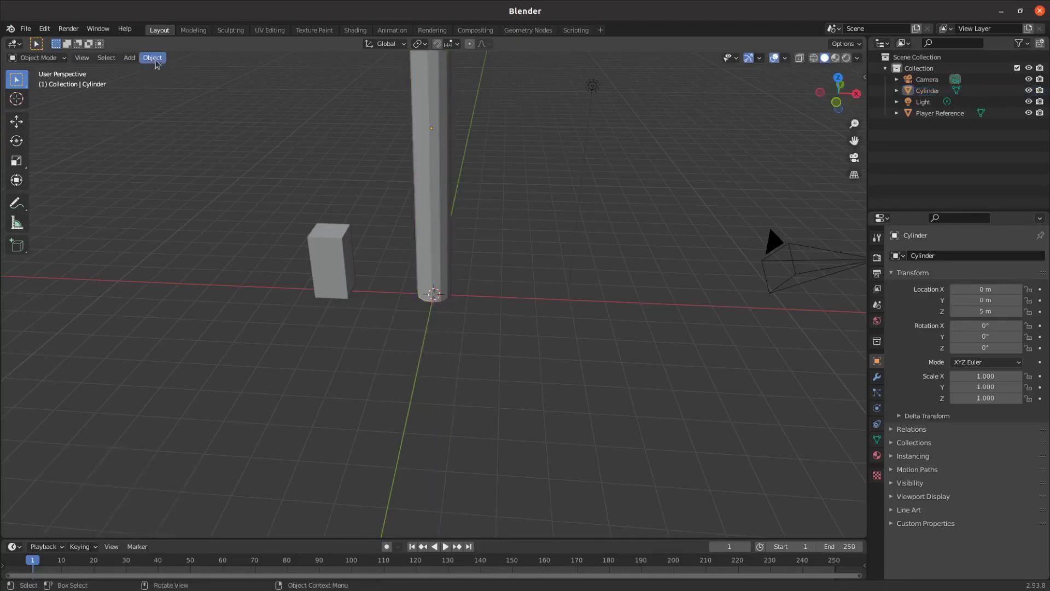
pyautogui.click(422, 170)
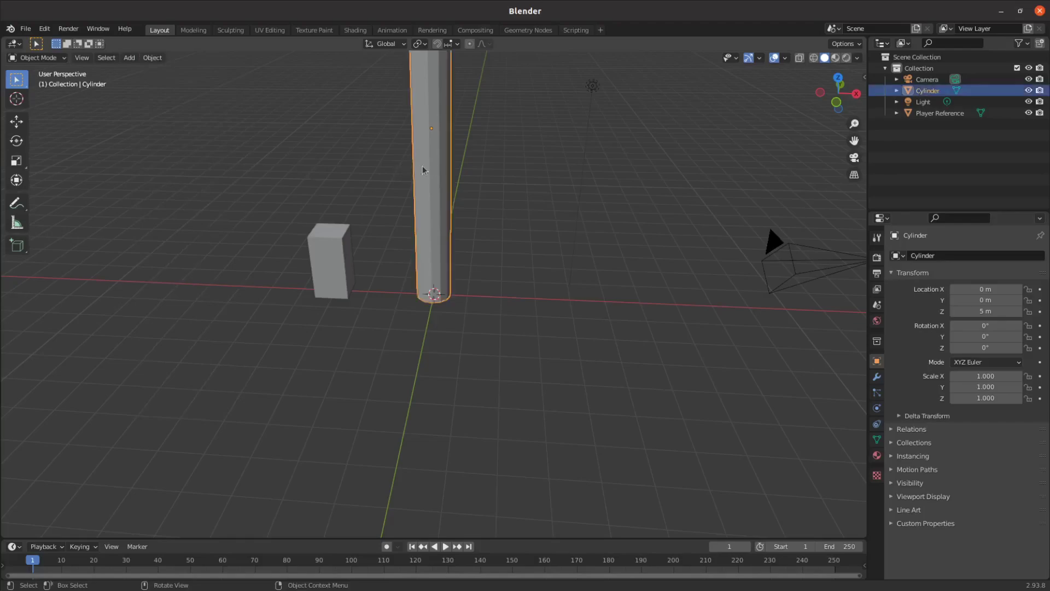
pyautogui.click(152, 60)
pyautogui.moveTo(170, 82)
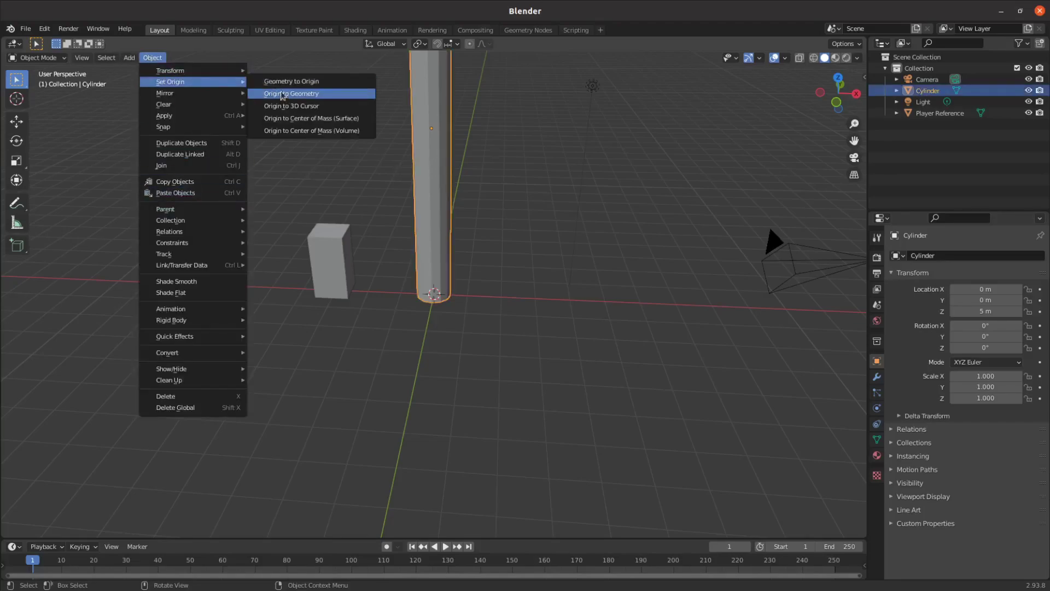
# Step: Set the cylinder's origin to its base and taper its top vertices to a point
pyautogui.click(292, 109)
pyautogui.press('Tab')
pyautogui.scroll(-3, 434, 97)
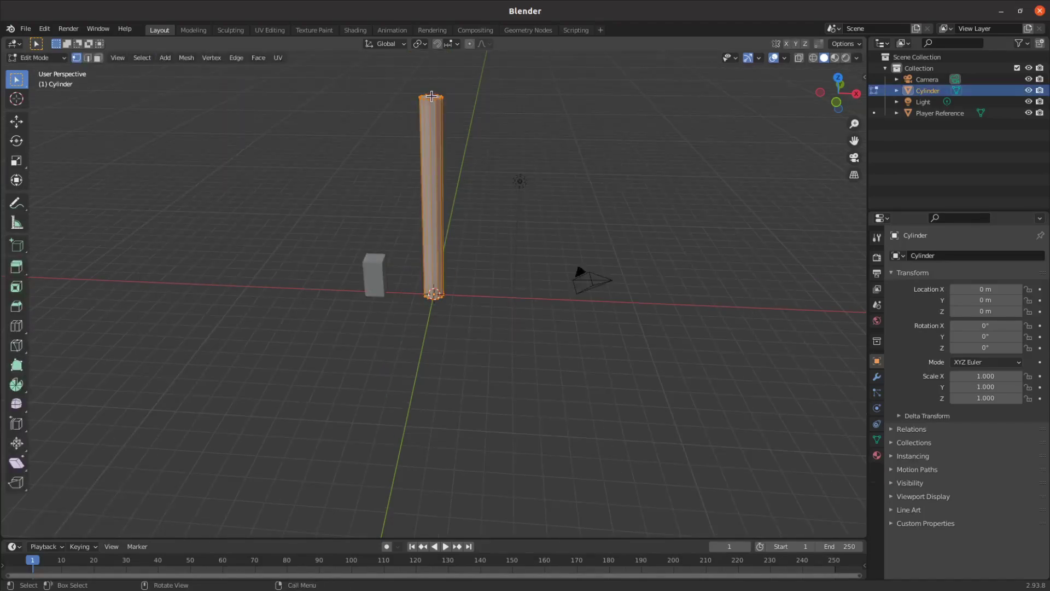
pyautogui.click(432, 97)
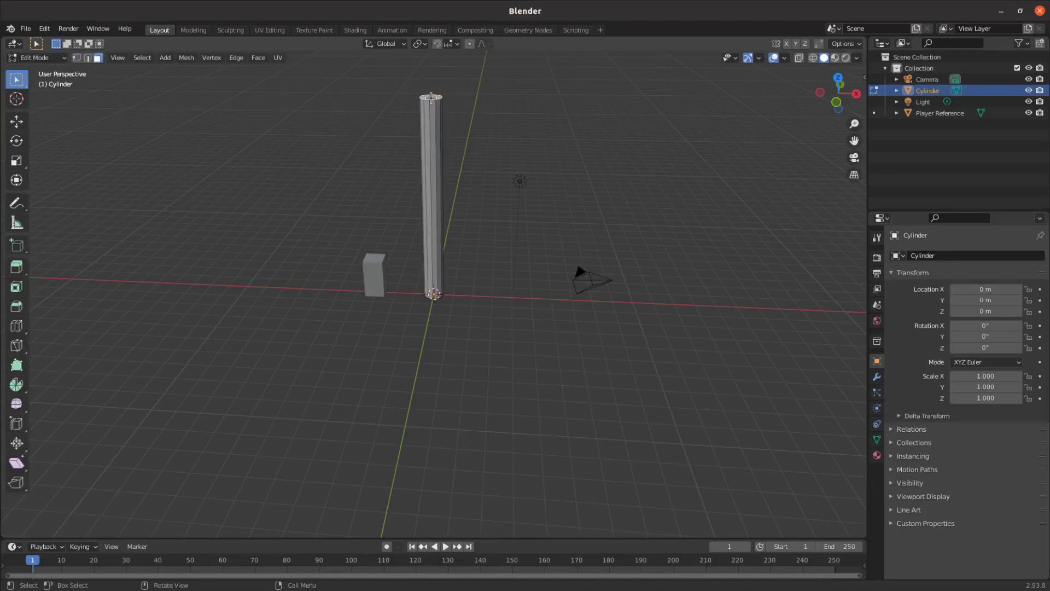
pyautogui.write('s01')
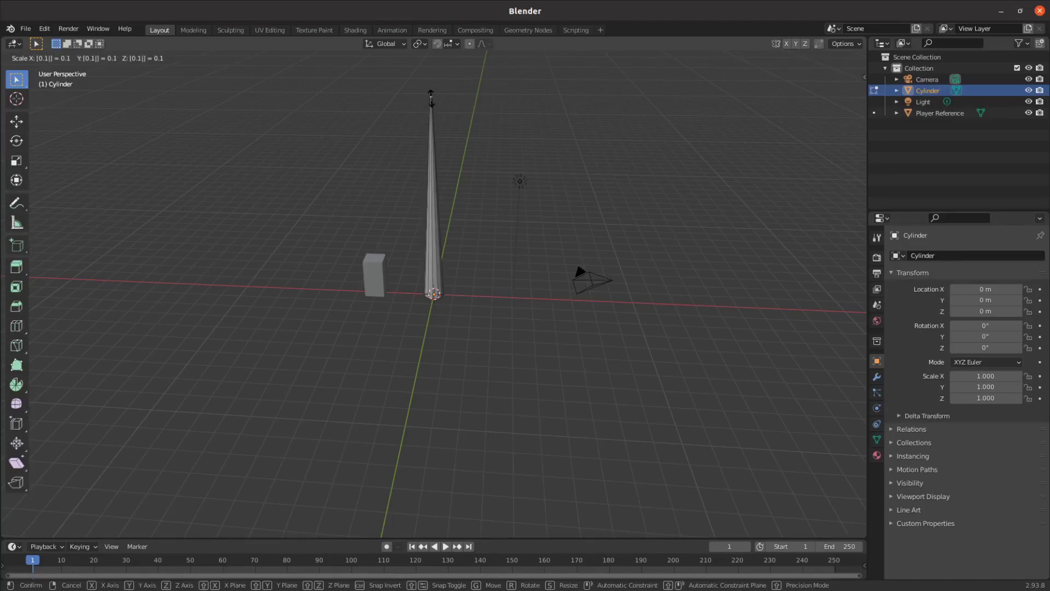
pyautogui.press('Return')
pyautogui.moveTo(431, 98)
pyautogui.mouseDown(button='middle')
pyautogui.moveTo(487, 93)
pyautogui.moveTo(467, 185)
pyautogui.moveTo(506, 309)
pyautogui.moveTo(514, 226)
pyautogui.mouseUp(button='middle')
pyautogui.scroll(-5, 514, 228)
# Step: Add four edge loops along the cone, plus one more loop across the trunk
pyautogui.hotkey('ctrl', 'r')
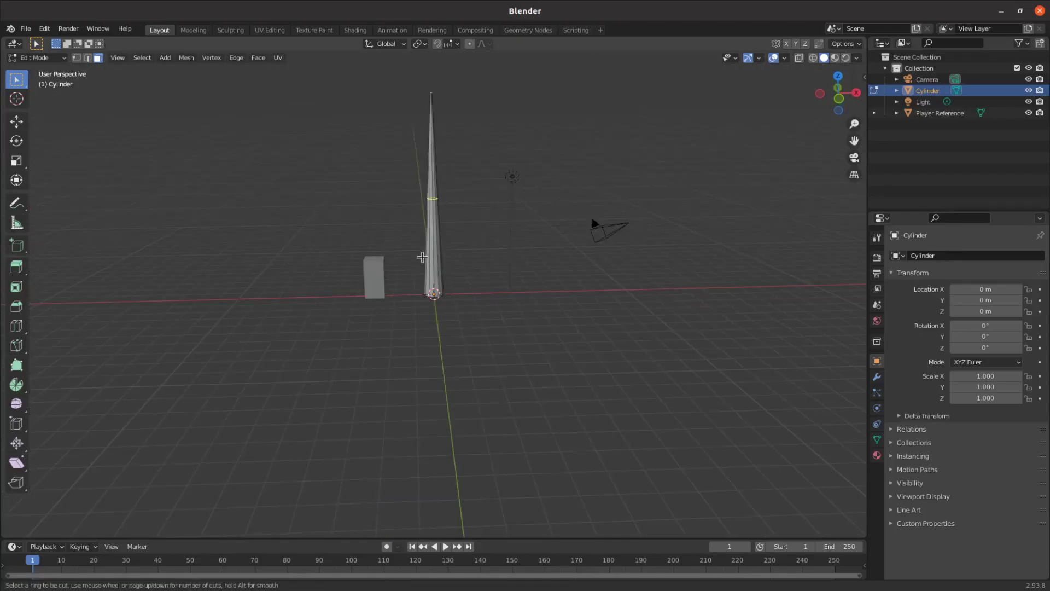
pyautogui.scroll(1, 437, 244)
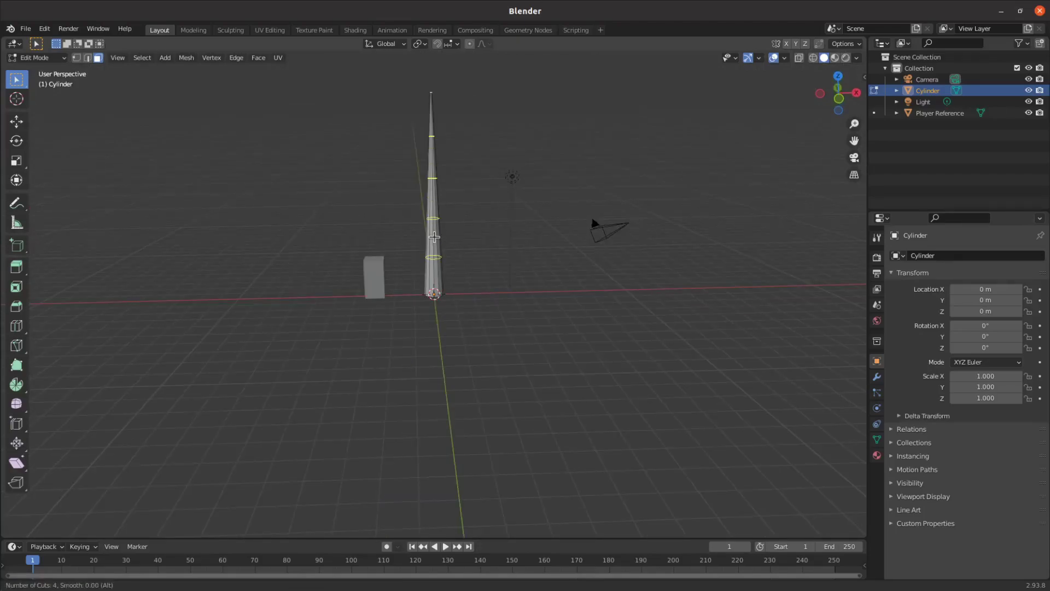
pyautogui.click(436, 247)
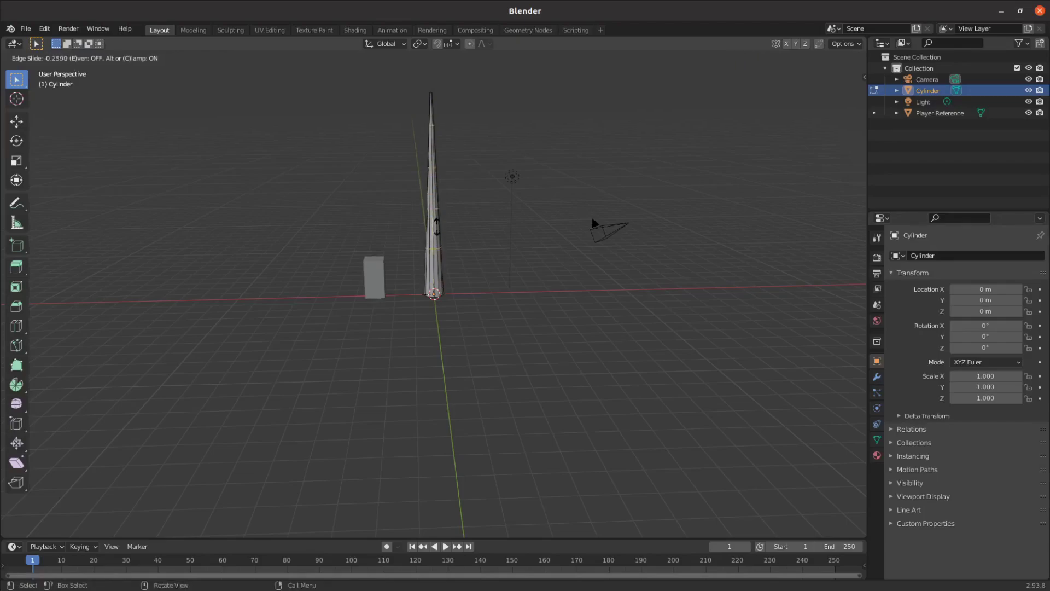
pyautogui.keyDown('alt'); pyautogui.click(421, 211); pyautogui.keyUp('alt')
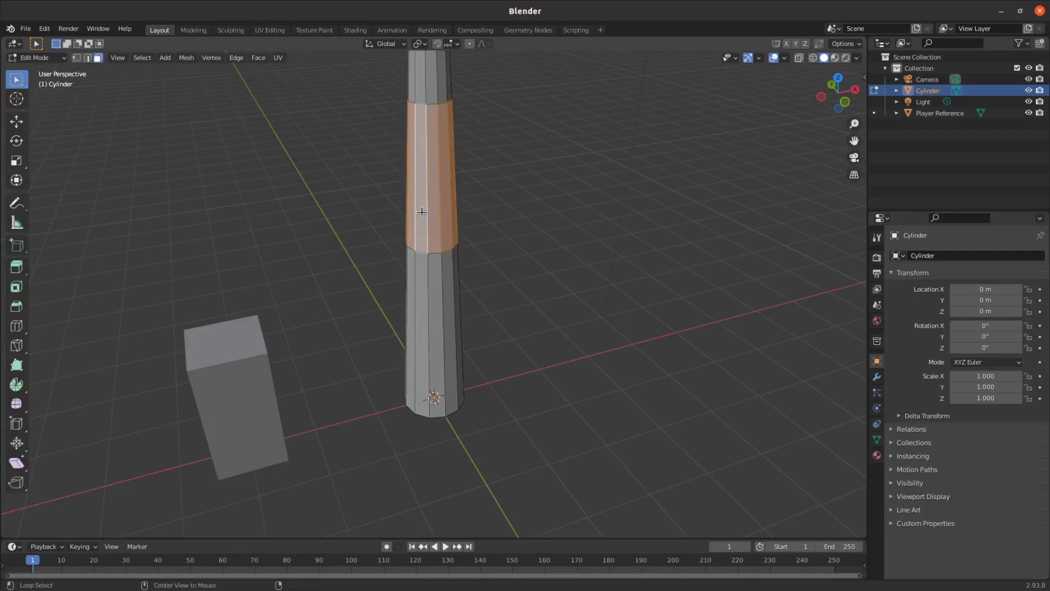
pyautogui.hotkey('ctrl', 'r')
pyautogui.click(423, 214)
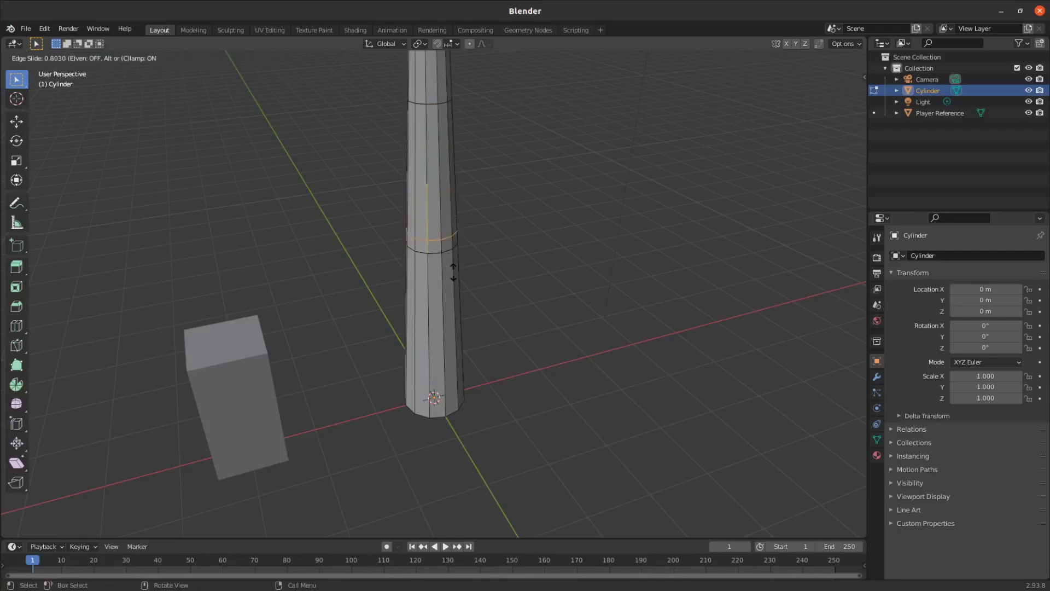
pyautogui.click(453, 274)
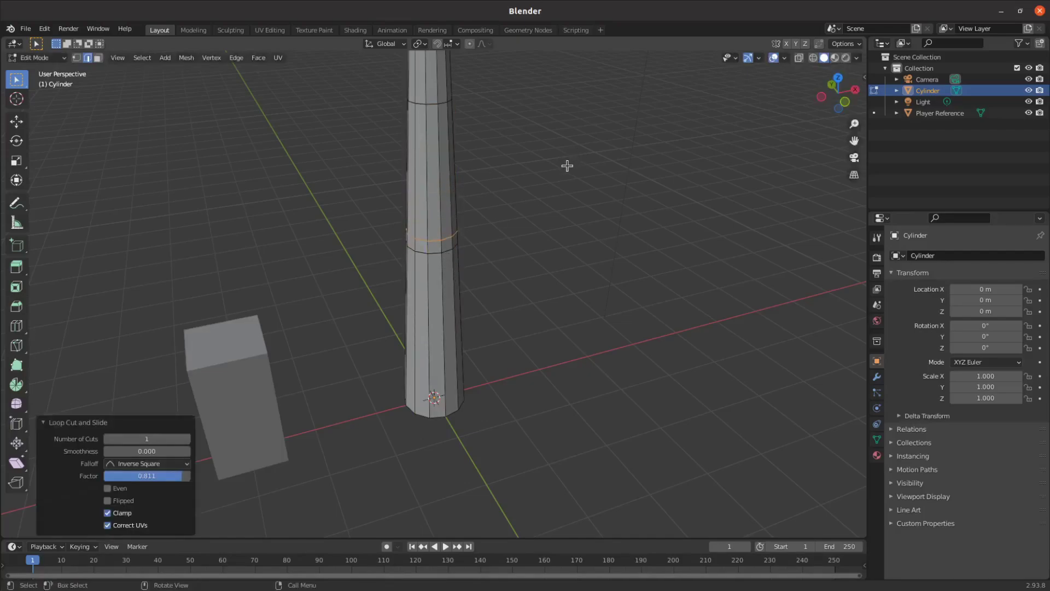
# Step: Cut two more edge loops, one high on the trunk and one near the tip
pyautogui.hotkey('ctrl', 'r')
pyautogui.click(451, 188)
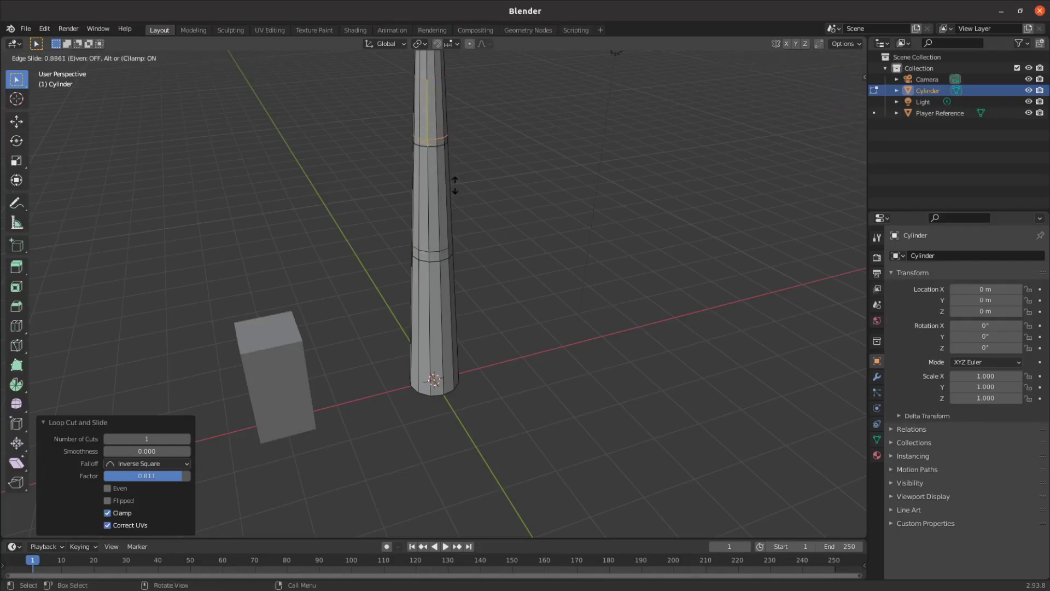
pyautogui.moveTo(454, 186)
pyautogui.mouseDown(button='middle')
pyautogui.moveTo(542, 223)
pyautogui.moveTo(553, 298)
pyautogui.moveTo(471, 264)
pyautogui.mouseUp(button='middle')
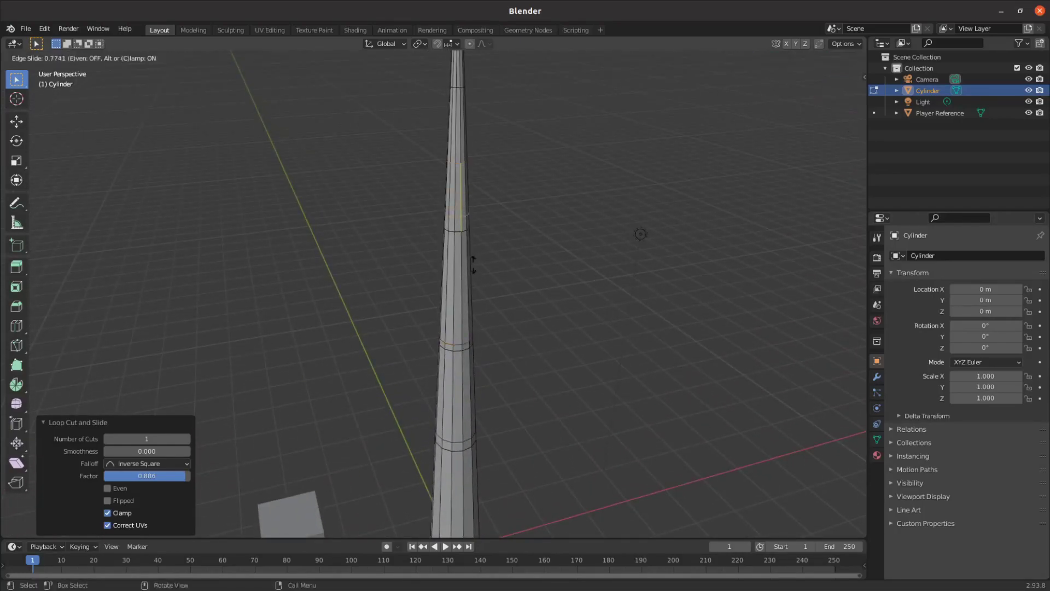
pyautogui.click(478, 273)
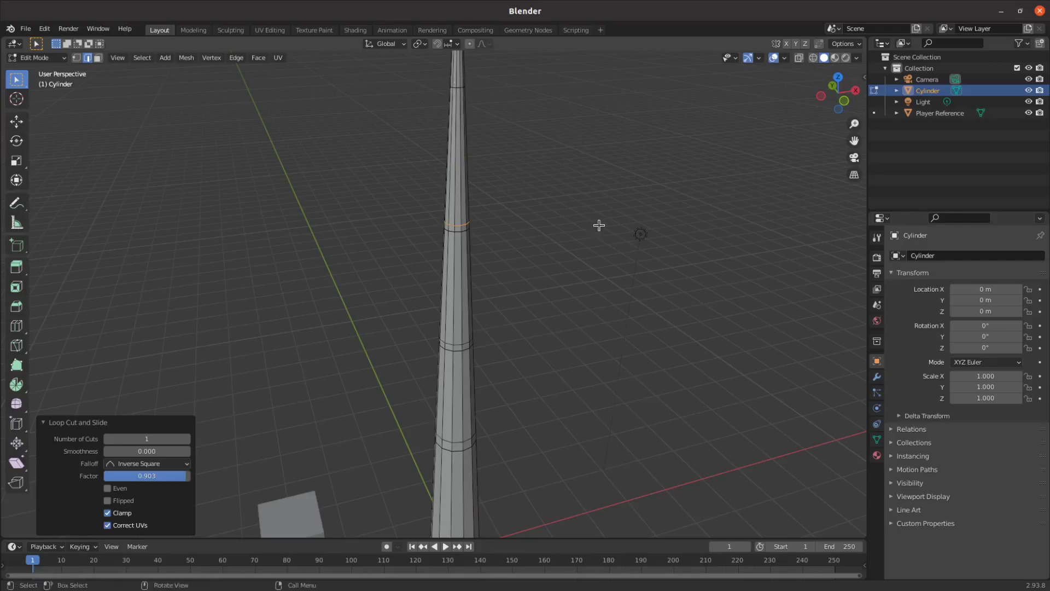
pyautogui.hotkey('ctrl', 'r')
pyautogui.click(458, 82)
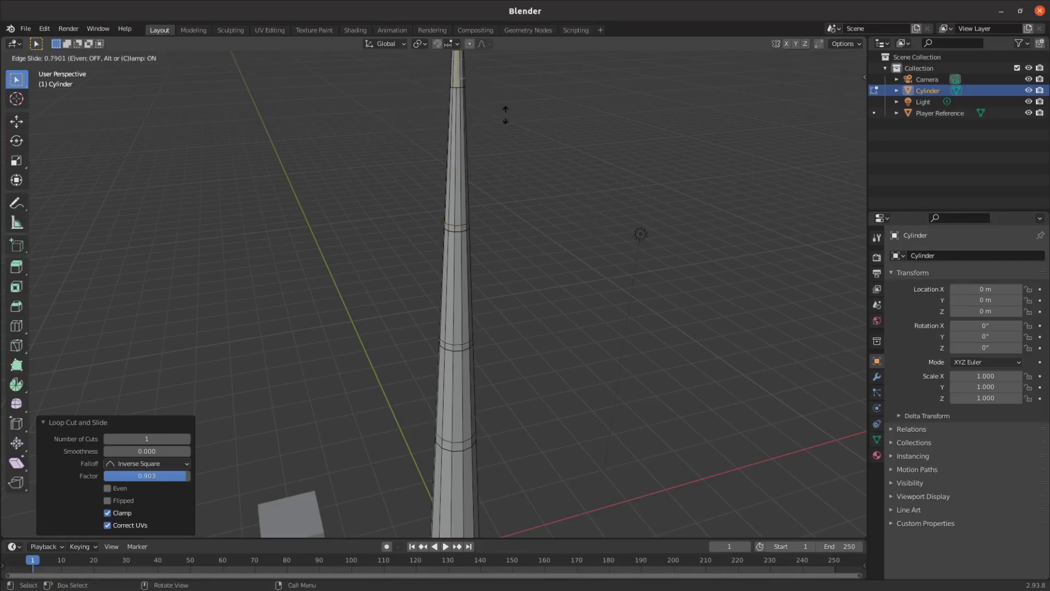
pyautogui.click(510, 117)
pyautogui.moveTo(509, 117)
pyautogui.mouseDown(button='middle')
pyautogui.moveTo(579, 293)
pyautogui.moveTo(525, 301)
pyautogui.moveTo(537, 332)
pyautogui.mouseUp(button='middle')
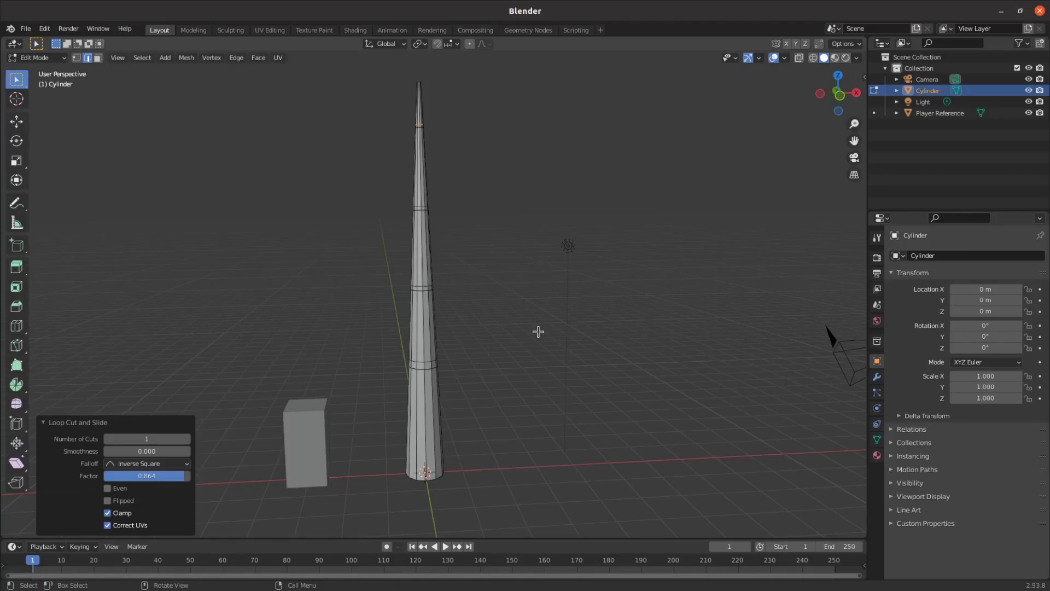
# Step: Extrude the selected ring faces several times on the lower trunk
pyautogui.moveTo(536, 331)
pyautogui.mouseDown(button='middle')
pyautogui.moveTo(474, 489)
pyautogui.moveTo(558, 434)
pyautogui.moveTo(347, 441)
pyautogui.moveTo(297, 345)
pyautogui.moveTo(394, 353)
pyautogui.moveTo(508, 303)
pyautogui.mouseUp(button='middle')
pyautogui.press('e')
pyautogui.click(485, 488)
pyautogui.press('e')
pyautogui.click(498, 486)
pyautogui.press('e')
pyautogui.click(347, 440)
pyautogui.press('e')
pyautogui.click(394, 353)
pyautogui.press('e')
pyautogui.rightClick(509, 302)
pyautogui.click(45, 29)
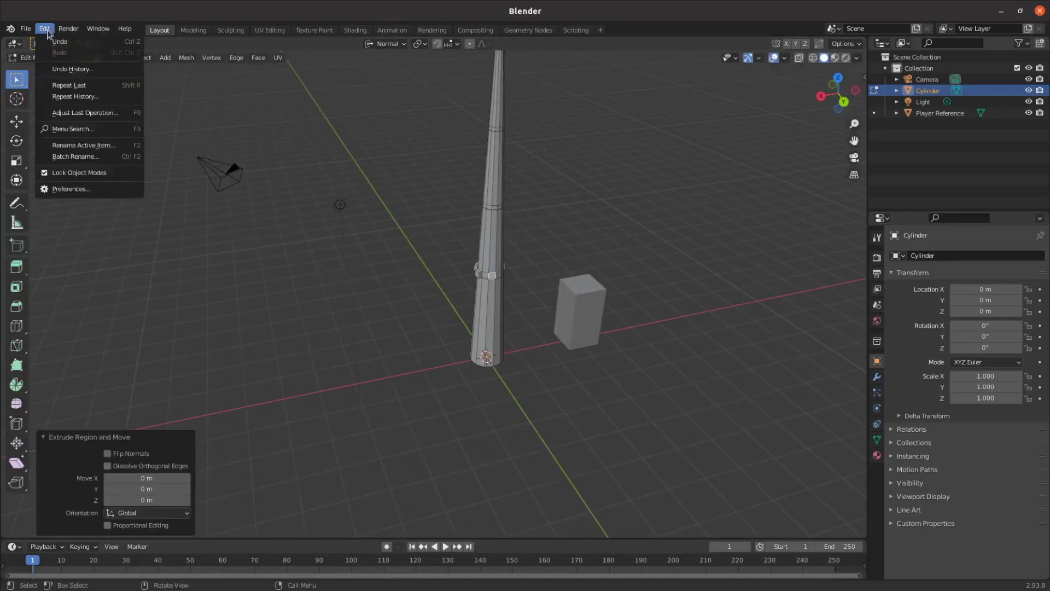
# Step: Extrude a trunk ring in place and shrink its faces to 0.6
pyautogui.moveTo(636, 285); pyautogui.dragTo(474, 282, button='middle')
pyautogui.press('e')
pyautogui.rightClick(540, 287)
pyautogui.press('e')
pyautogui.moveTo(697, 451); pyautogui.dragTo(683, 477, button='middle')
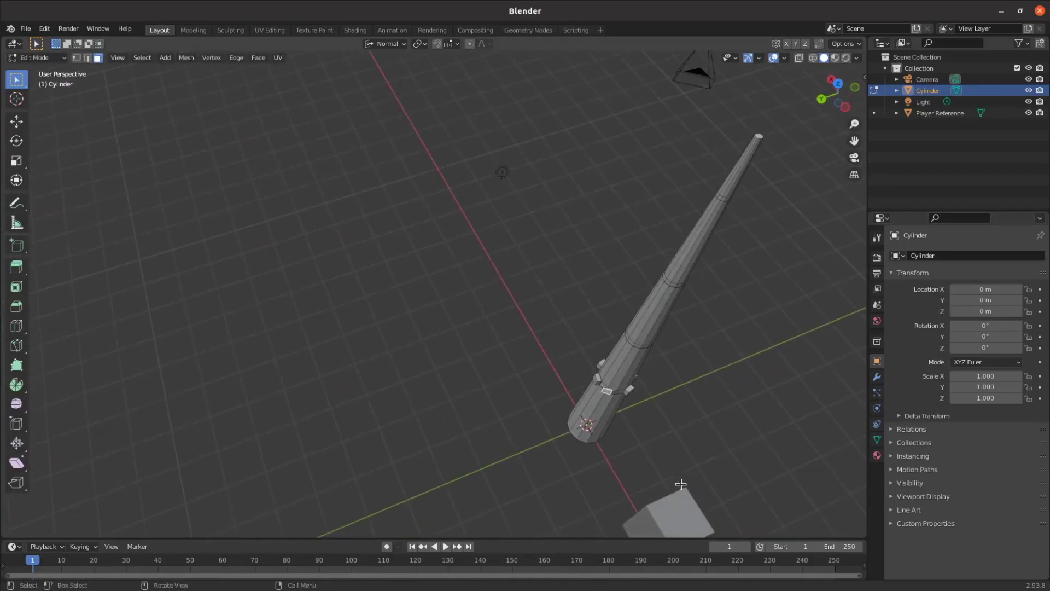
pyautogui.press('e')
pyautogui.rightClick(684, 478)
pyautogui.moveTo(731, 417)
pyautogui.mouseDown(button='middle')
pyautogui.moveTo(503, 395)
pyautogui.moveTo(502, 411)
pyautogui.moveTo(464, 379)
pyautogui.moveTo(317, 375)
pyautogui.moveTo(540, 446)
pyautogui.mouseUp(button='middle')
pyautogui.write('s0.6')
pyautogui.press('Return')
# Step: Tilt one ring face 40 degrees and extrude the front face into a block
pyautogui.click(464, 379)
pyautogui.write('rx-40')
pyautogui.press('Return')
pyautogui.click(435, 355)
pyautogui.moveTo(429, 356); pyautogui.dragTo(429, 349, button='middle')
pyautogui.press('e')
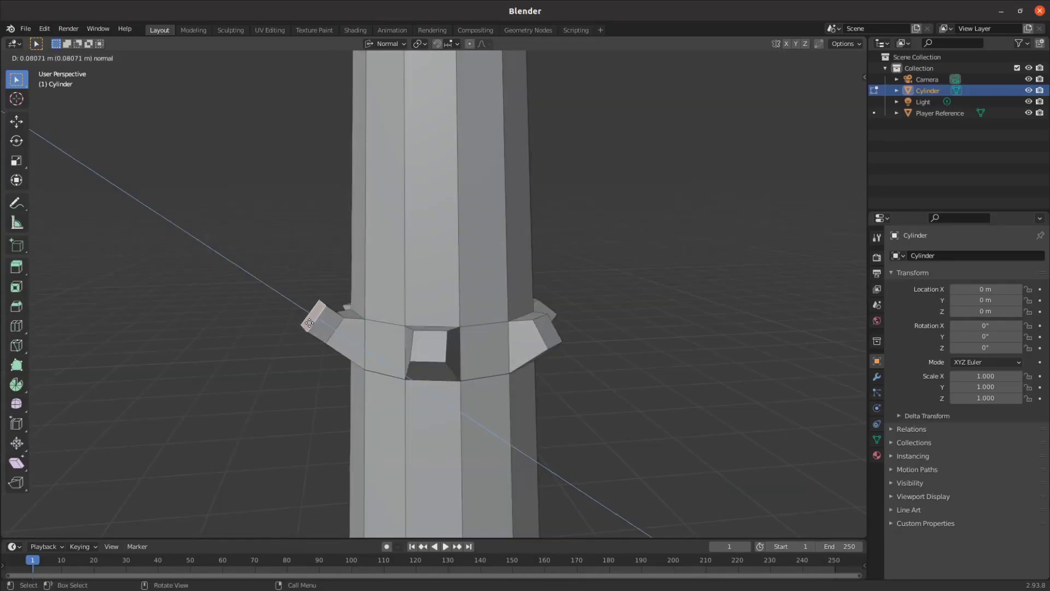
pyautogui.click(429, 344)
# Step: Extend the branch stub and halve the size of its end face
pyautogui.moveTo(608, 348)
pyautogui.mouseDown(button='middle')
pyautogui.moveTo(621, 347)
pyautogui.moveTo(432, 354)
pyautogui.mouseUp(button='middle')
pyautogui.press('a')
pyautogui.hotkey('ctrl', 'z')
pyautogui.press('s')
pyautogui.press('Return')
pyautogui.scroll(-2, 429, 354)
pyautogui.write('s')
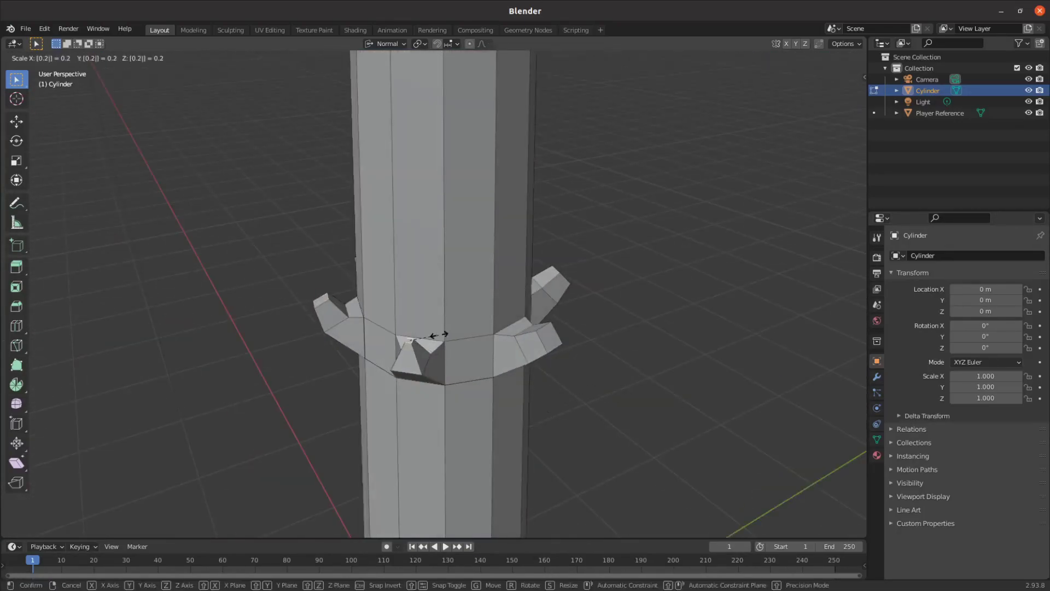
pyautogui.write('.5')
pyautogui.press('Return')
pyautogui.scroll(-4, 463, 162)
# Step: Try rotating and moving the branch block, undoing each attempt
pyautogui.hotkey('ctrl', 'z')
pyautogui.moveTo(570, 177); pyautogui.dragTo(475, 213, button='middle')
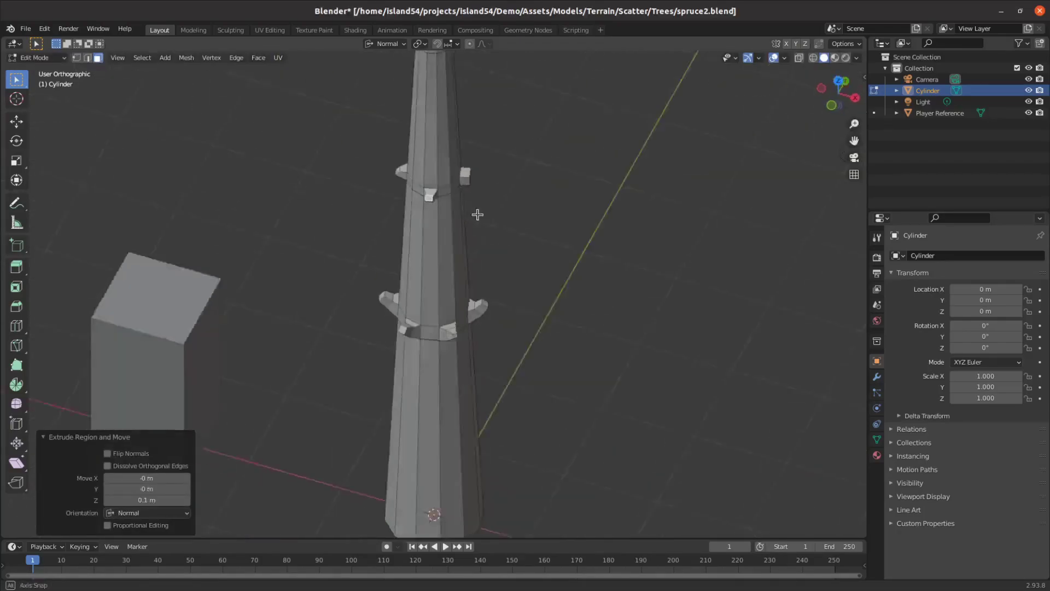
pyautogui.press('r')
pyautogui.press('y')
pyautogui.press('y')
pyautogui.press('Return')
pyautogui.hotkey('ctrl', 'z')
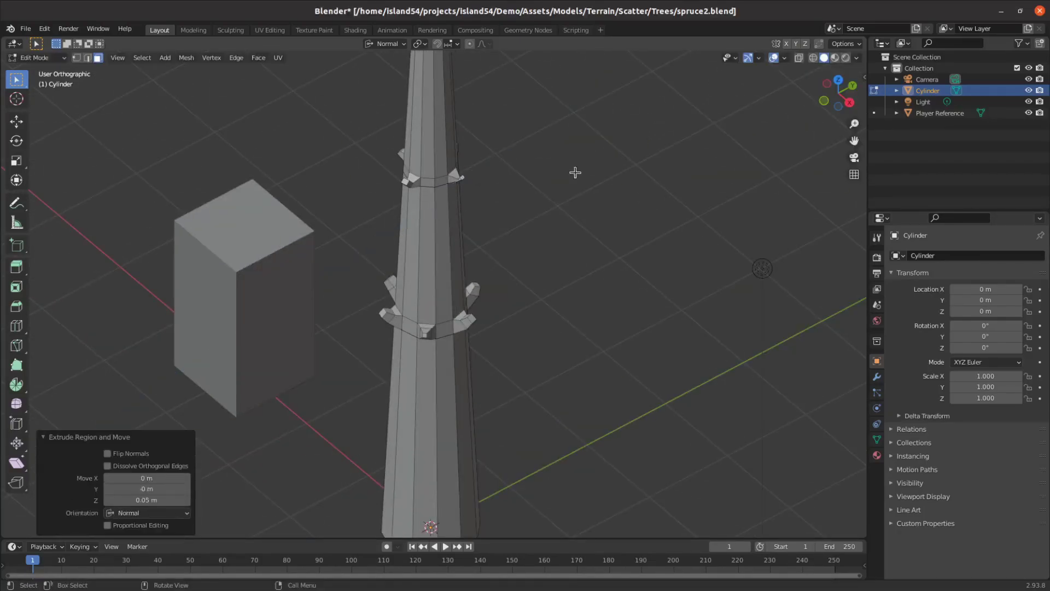
pyautogui.moveTo(575, 172)
pyautogui.mouseDown(button='middle')
pyautogui.moveTo(493, 349)
pyautogui.moveTo(598, 199)
pyautogui.moveTo(468, 129)
pyautogui.mouseUp(button='middle')
pyautogui.press('s')
pyautogui.press('x')
pyautogui.hotkey('ctrl', 'z')
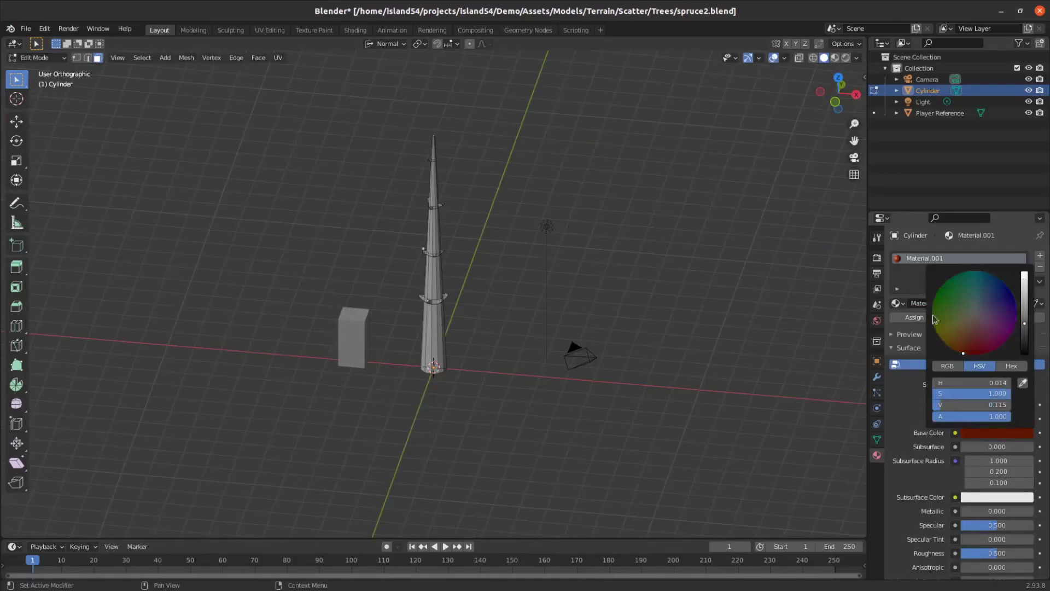
# Step: Switch to rendered shading and raise the trunk material's roughness
pyautogui.moveTo(1003, 553); pyautogui.dragTo(1026, 553)
pyautogui.click(846, 58)
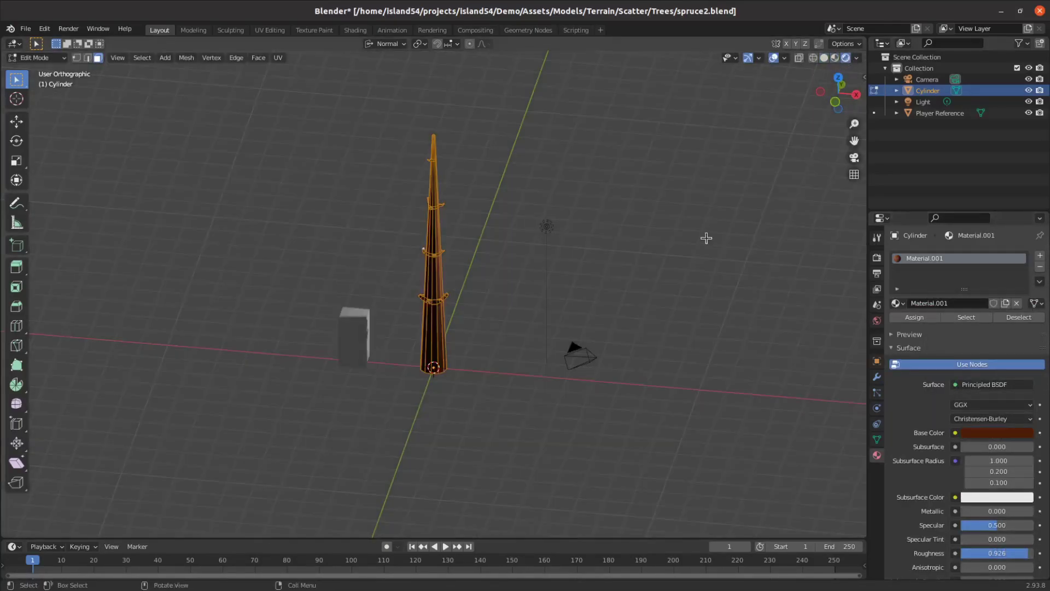
pyautogui.moveTo(609, 276); pyautogui.dragTo(585, 305, button='middle')
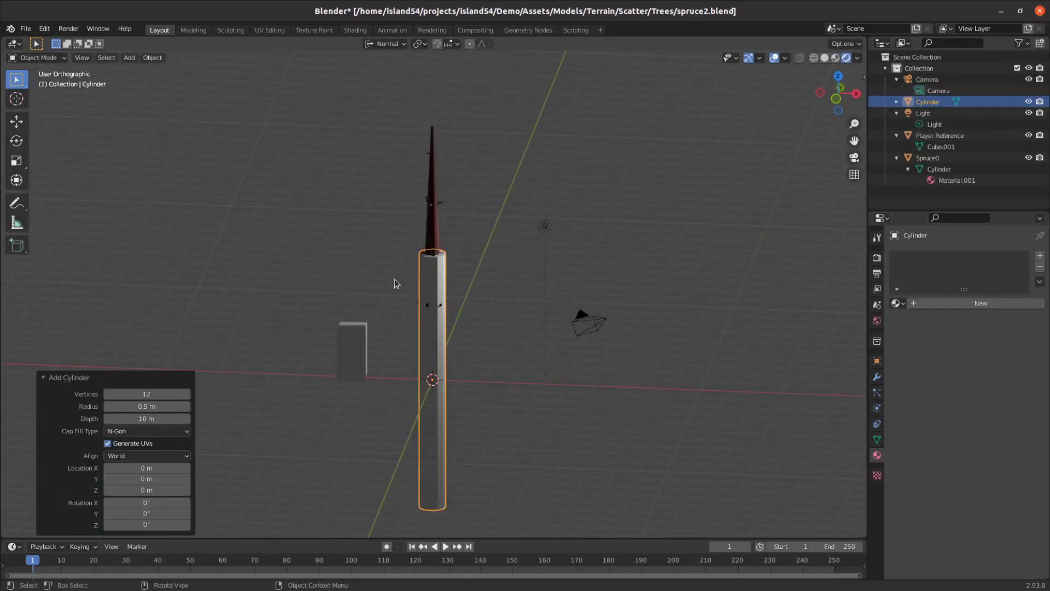
# Step: Raise the new cylinder 5 m and frame its top face in Edit Mode
pyautogui.click(282, 245)
pyautogui.click(435, 371)
pyautogui.write('gz5')
pyautogui.press('Return')
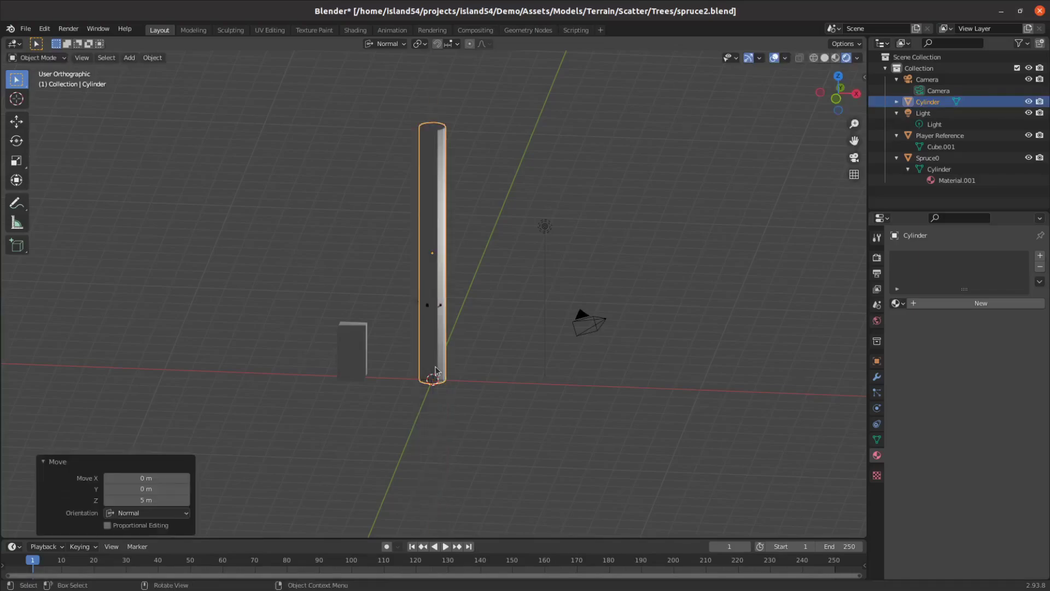
pyautogui.press('Tab')
pyautogui.click(436, 128)
pyautogui.press('KP_Decimal')
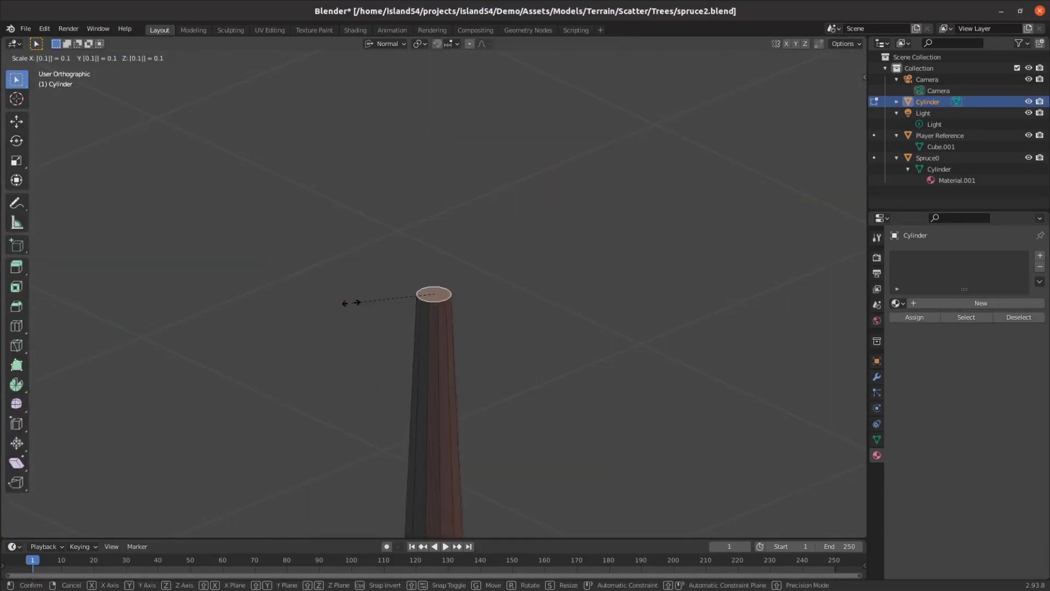
pyautogui.write('10')
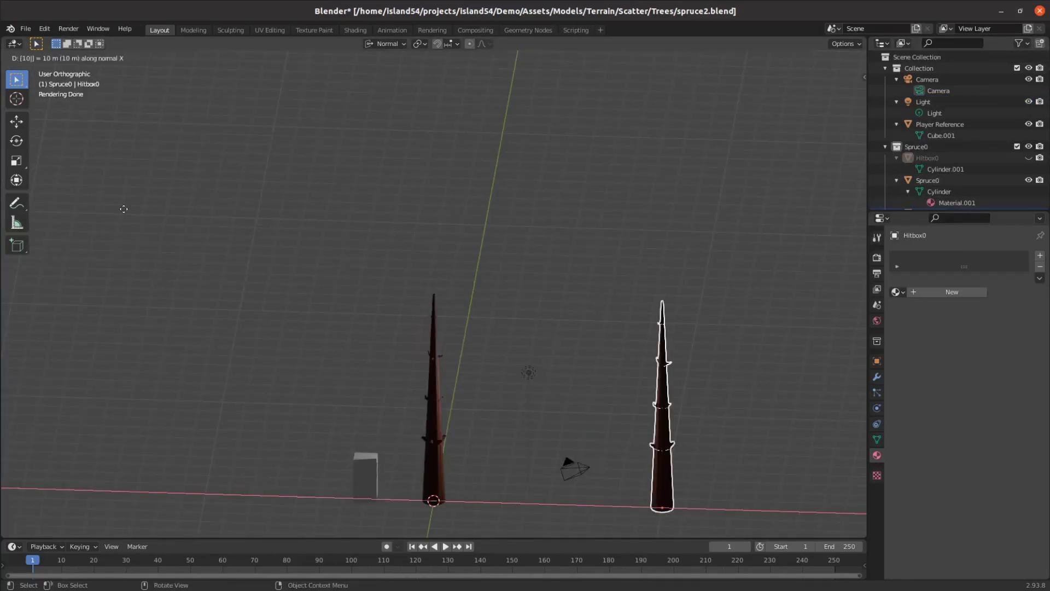
# Step: Place the spruce copy 10 m aside and lift a wide cylinder at X 10 m to about 3 m
pyautogui.press('Return')
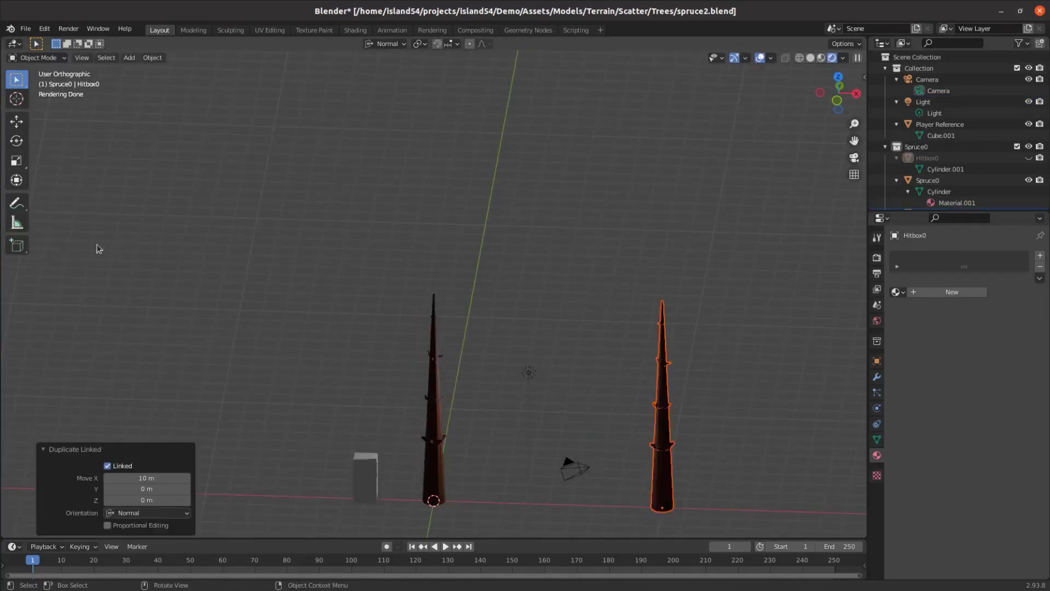
pyautogui.moveTo(754, 257); pyautogui.dragTo(624, 539)
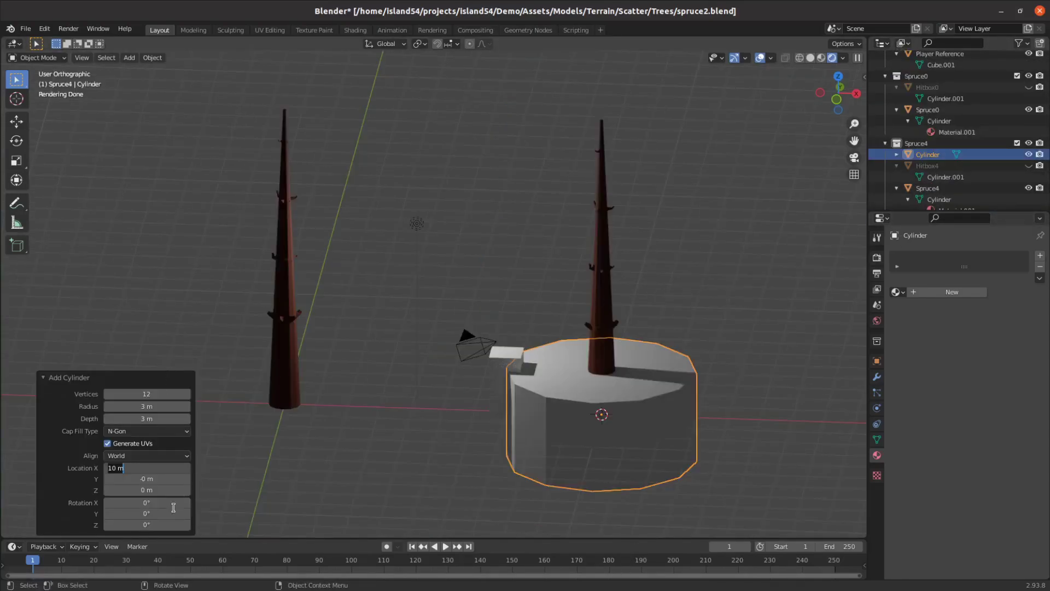
pyautogui.press('Return')
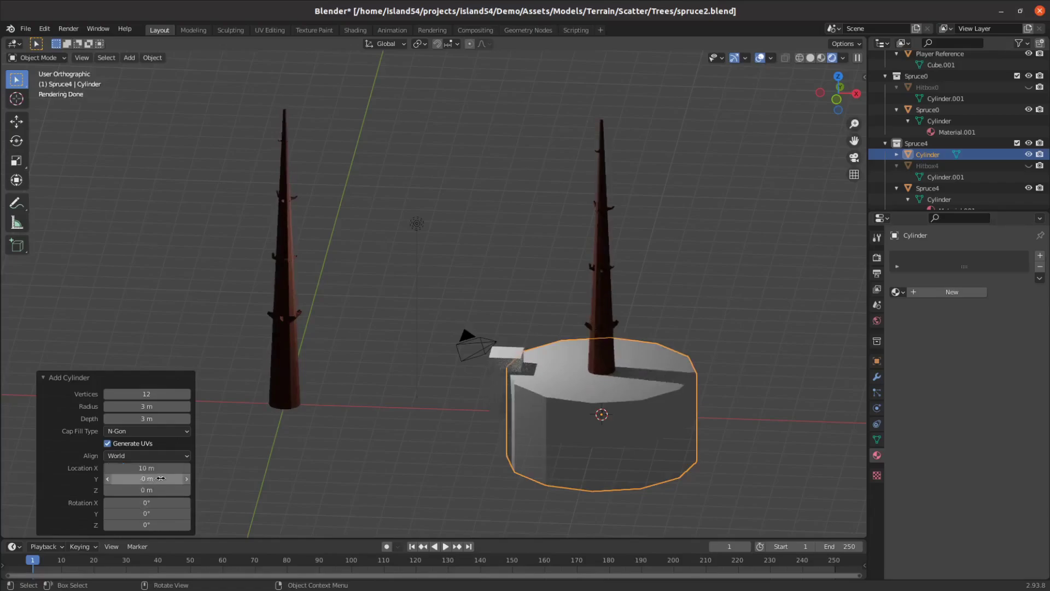
pyautogui.moveTo(147, 489)
pyautogui.mouseDown()
pyautogui.moveTo(261, 467)
pyautogui.moveTo(352, 468)
pyautogui.mouseUp()
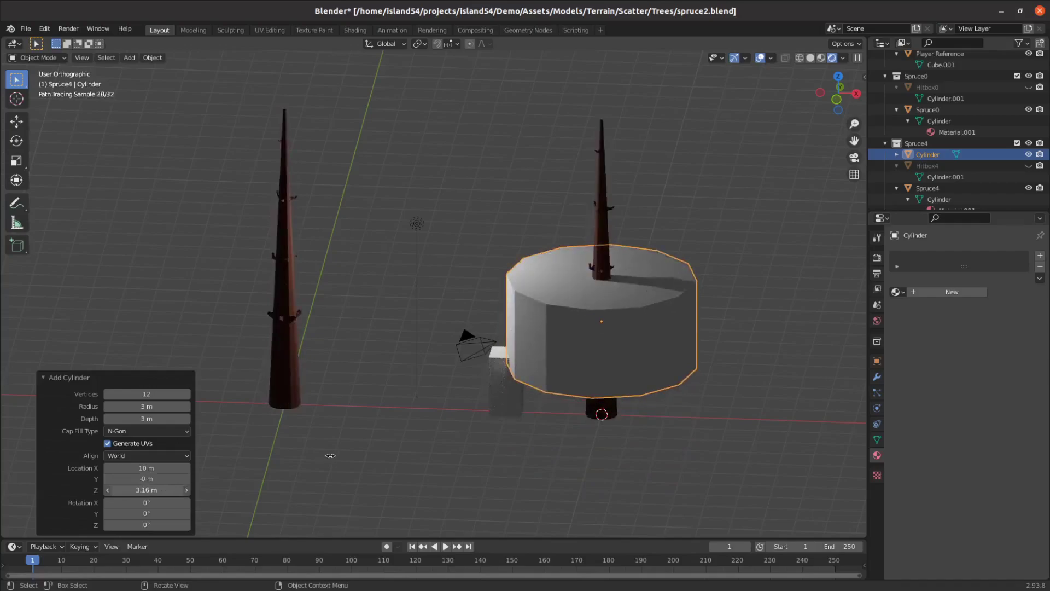
pyautogui.moveTo(739, 426); pyautogui.dragTo(787, 362, button='middle')
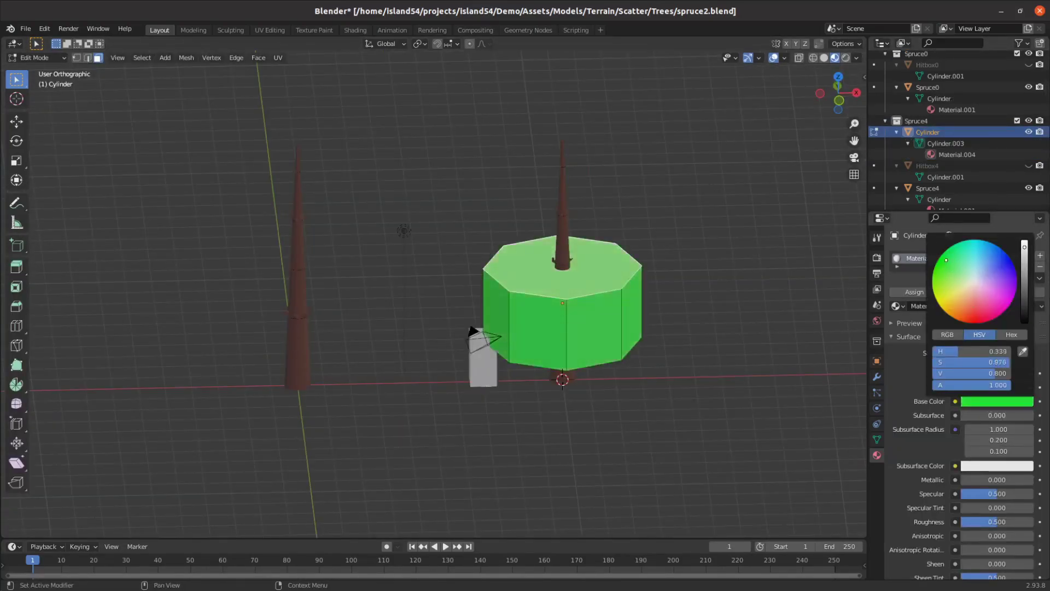
# Step: Darken the canopy green, set roughness to 0.9, and start scaling its top to 0.4
pyautogui.moveTo(1024, 248); pyautogui.dragTo(1024, 283)
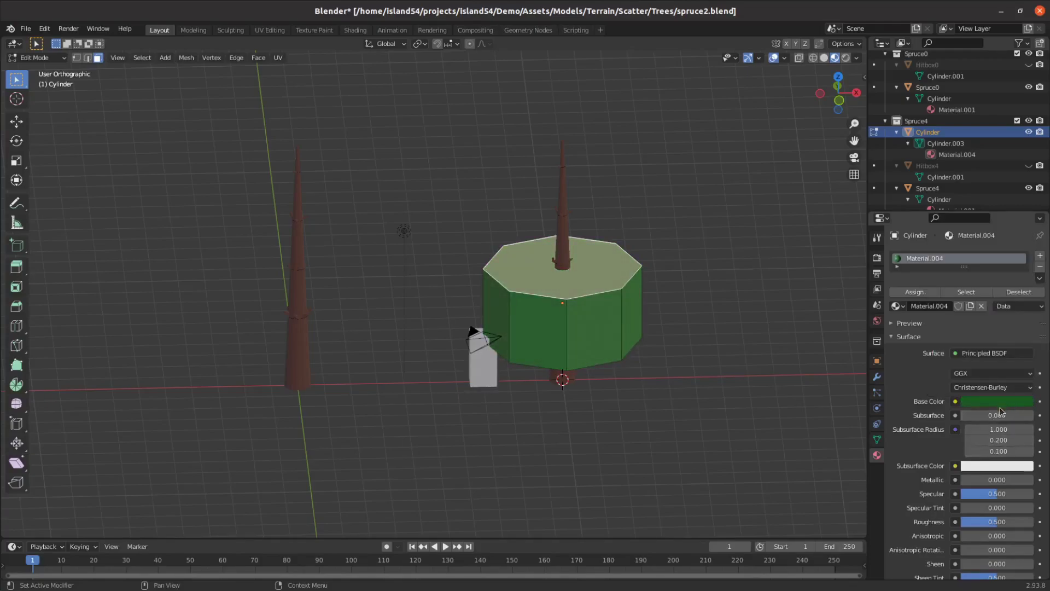
pyautogui.moveTo(1010, 518); pyautogui.dragTo(1025, 519)
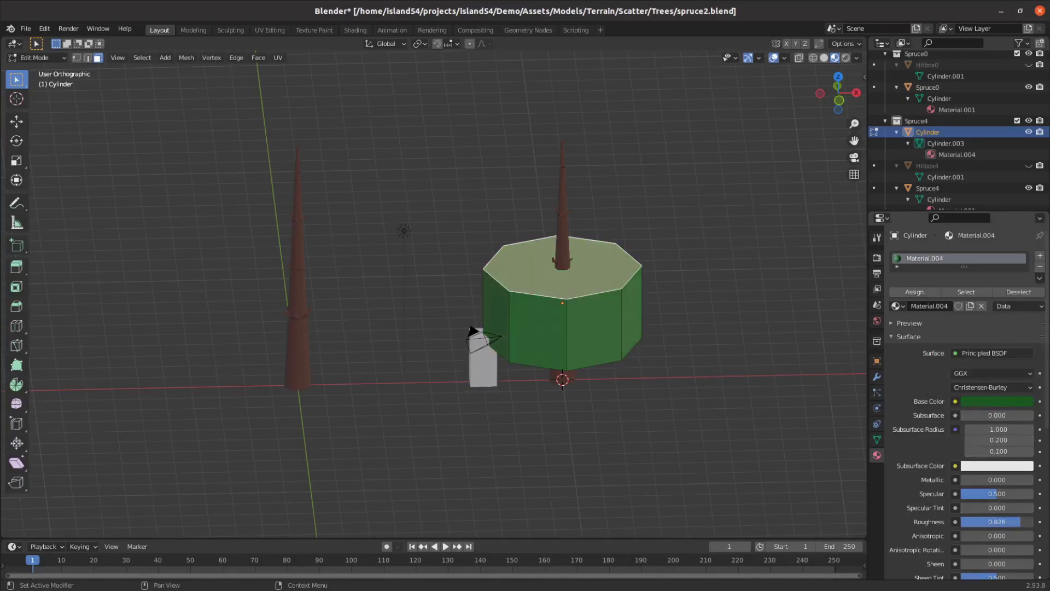
pyautogui.click(1015, 522)
pyautogui.write('0.9')
pyautogui.press('Return')
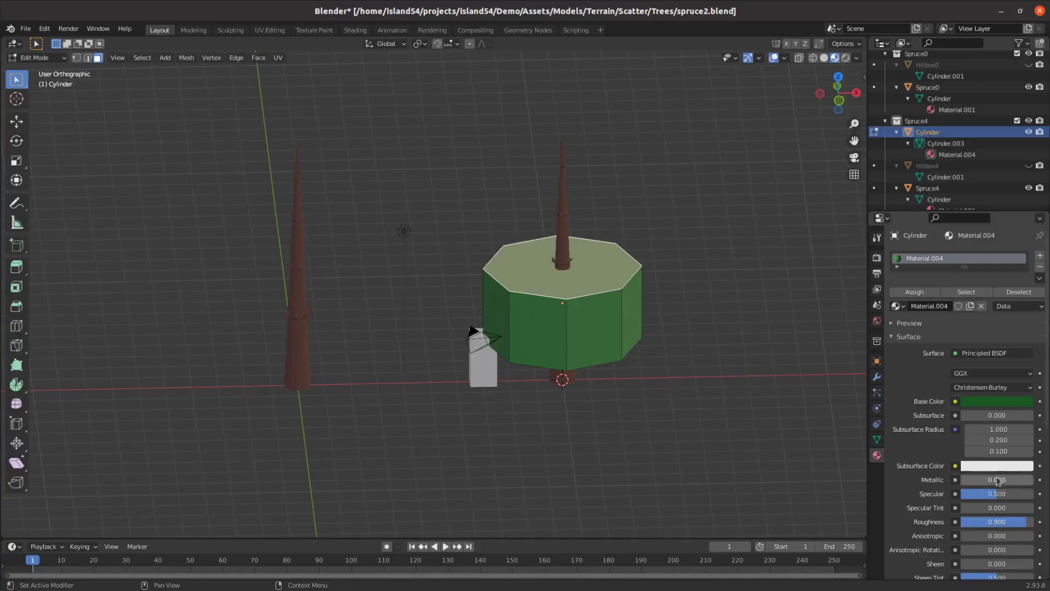
pyautogui.write('s0.5')
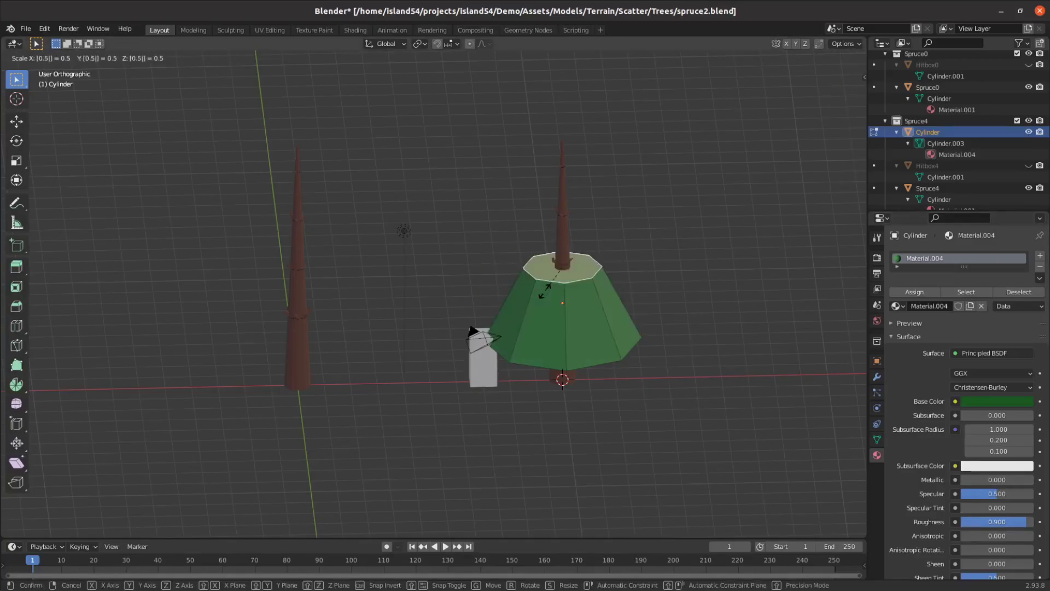
pyautogui.press('BackSpace')
pyautogui.write('4')
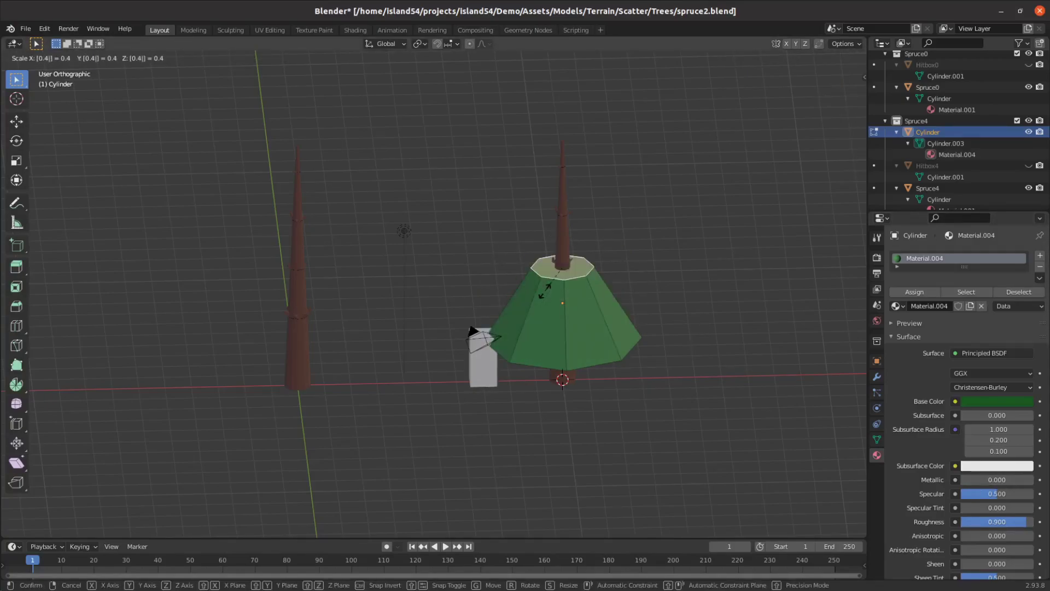
# Step: Shrink the canopy top to 0.4 and inset its bottom face
pyautogui.press('Return')
pyautogui.moveTo(544, 289); pyautogui.dragTo(581, 397, button='middle')
pyautogui.press('i')
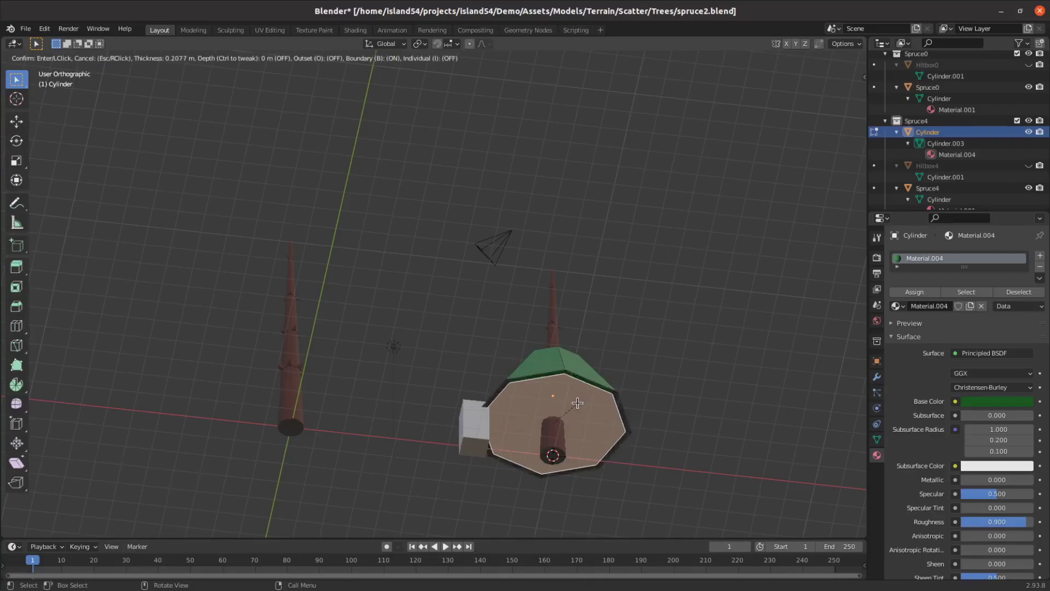
pyautogui.click(575, 405)
# Step: Extrude the underside 1 m inward and shrink that inner ring to 0.4
pyautogui.moveTo(575, 404); pyautogui.dragTo(658, 305, button='middle')
pyautogui.write('e')
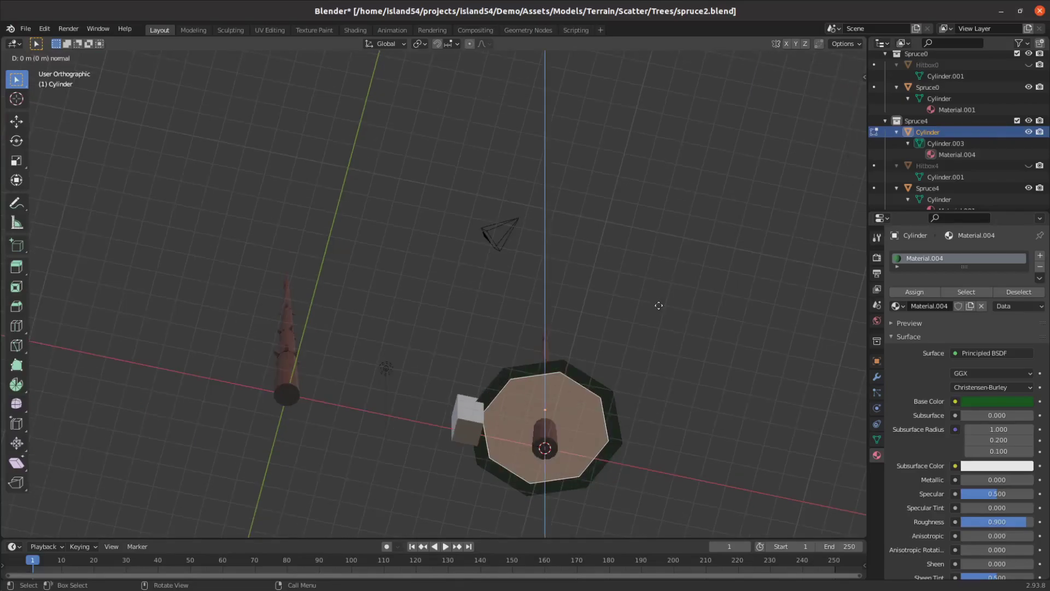
pyautogui.write('1')
pyautogui.write('-')
pyautogui.press('Return')
pyautogui.moveTo(658, 305); pyautogui.dragTo(695, 358, button='middle')
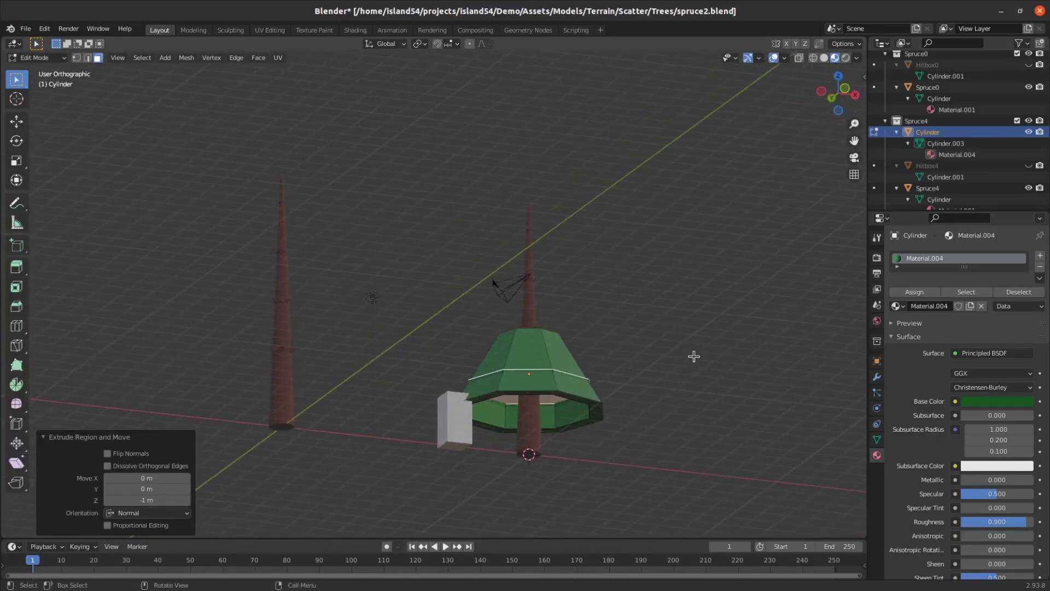
pyautogui.press('s')
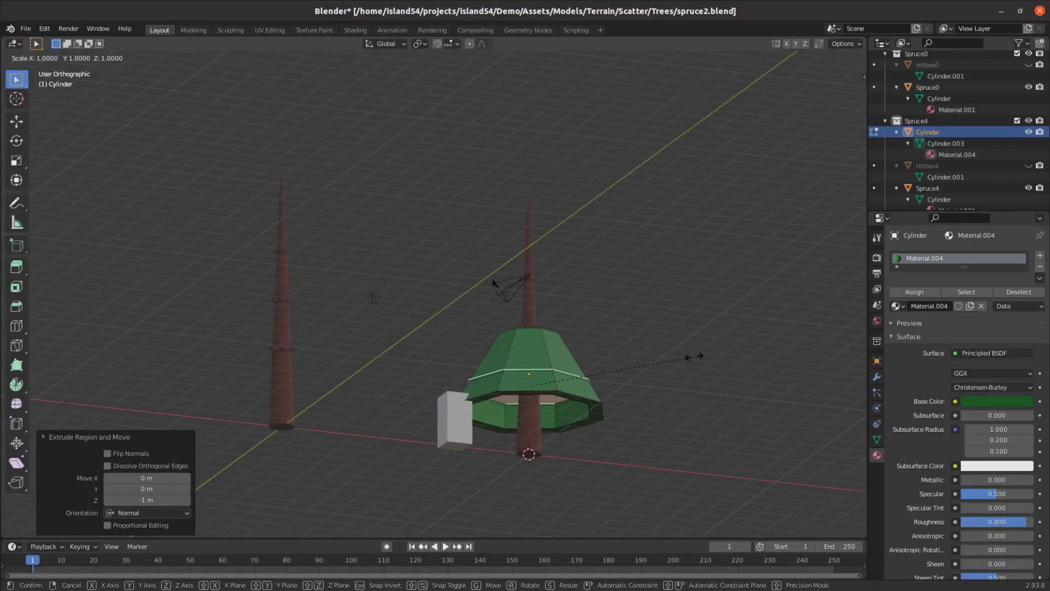
pyautogui.write('0')
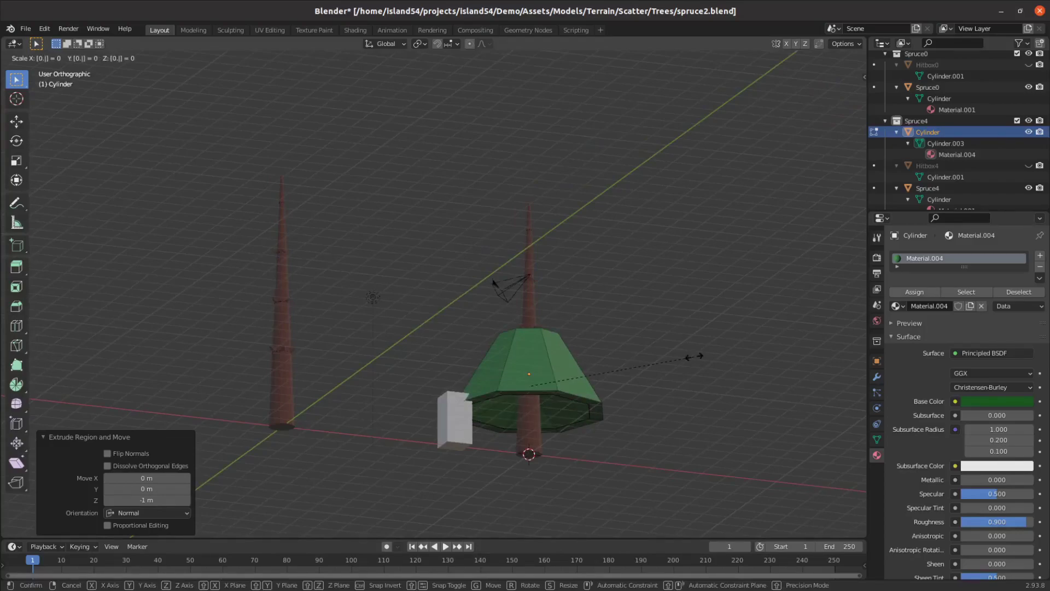
pyautogui.write('.4')
pyautogui.press('Return')
pyautogui.moveTo(691, 356)
pyautogui.mouseDown(button='middle')
pyautogui.moveTo(592, 328)
pyautogui.moveTo(593, 431)
pyautogui.mouseUp(button='middle')
# Step: Select the green foliage tier by material, duplicate it, and raise the copy 2 m
pyautogui.press('l')
pyautogui.click(131, 502)
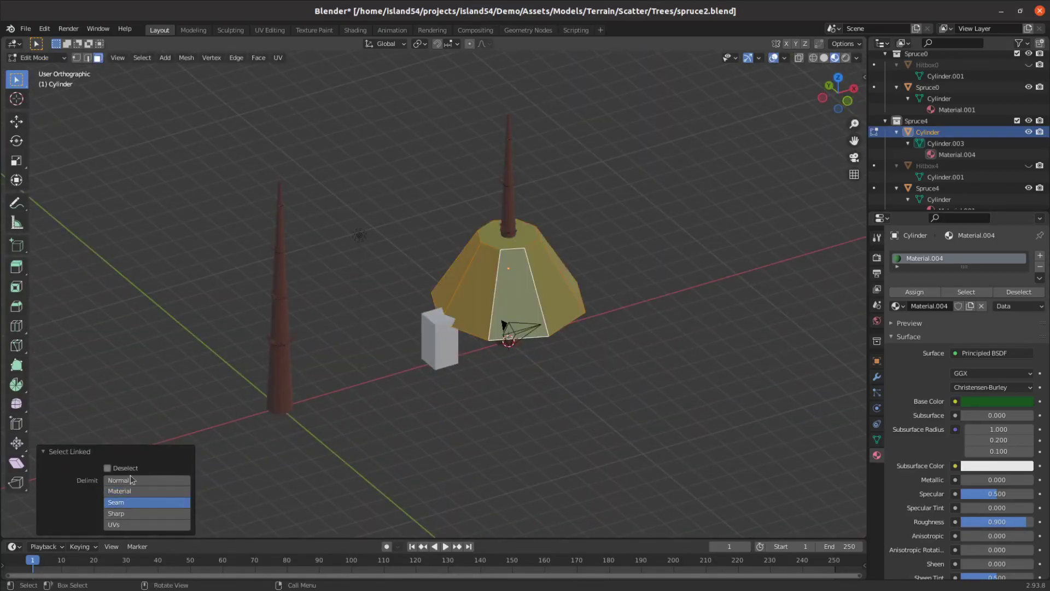
pyautogui.click(124, 491)
pyautogui.hotkey('shift', 'd')
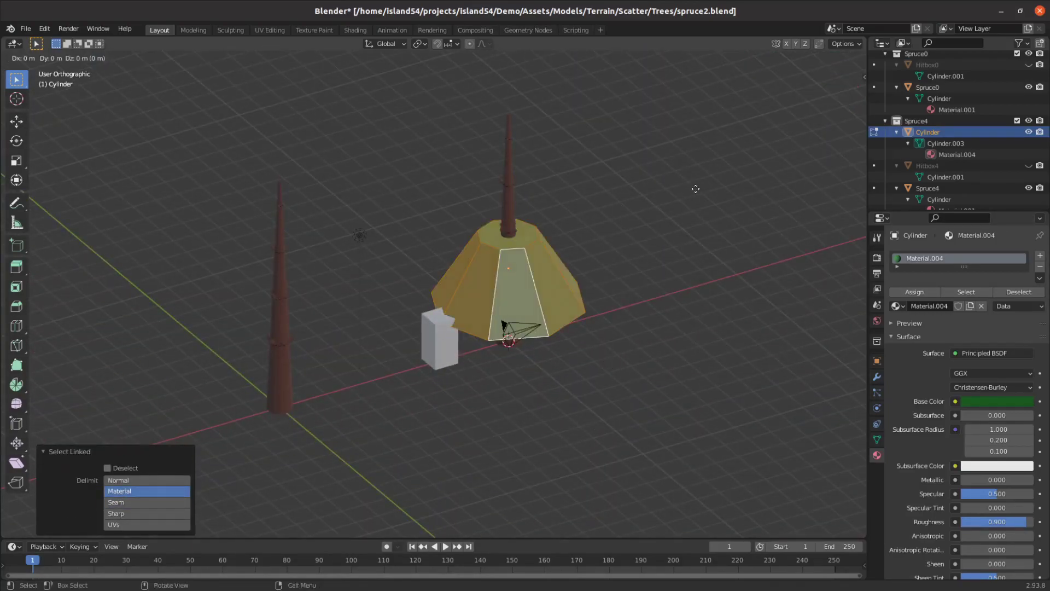
pyautogui.press('z')
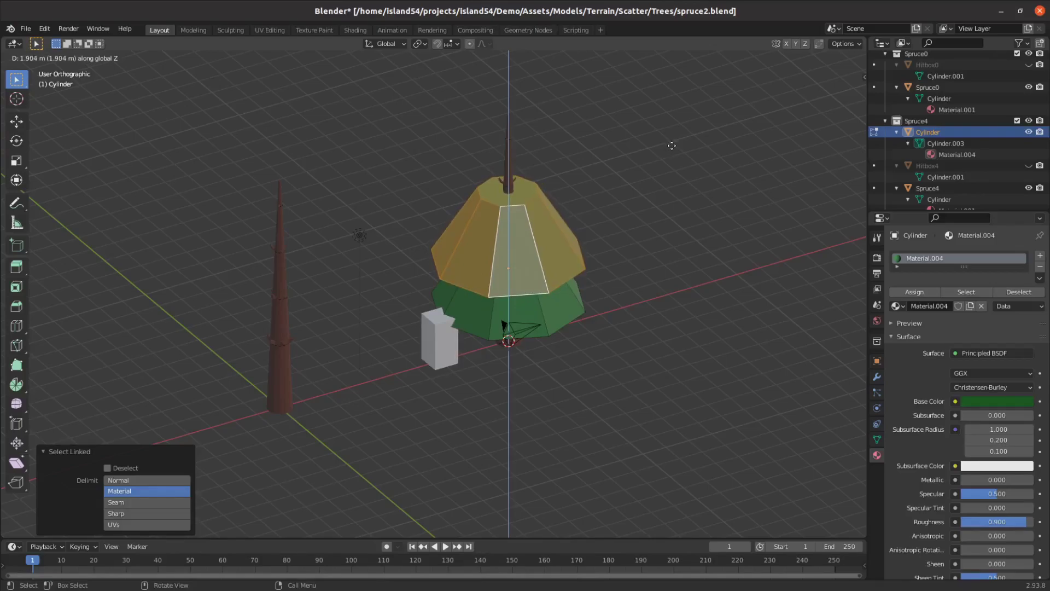
pyautogui.click(671, 145)
# Step: Narrow the copied tier to 80% width without changing its height, then select the tree top
pyautogui.moveTo(673, 307); pyautogui.dragTo(667, 291, button='middle')
pyautogui.press('s')
pyautogui.hotkey('shift', 'z')
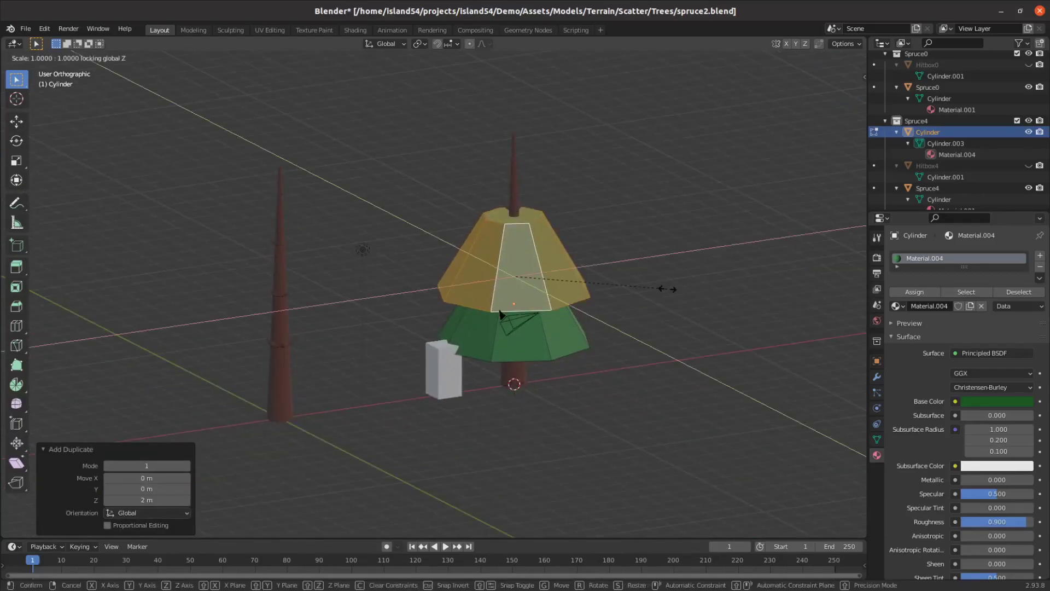
pyautogui.write('0.8')
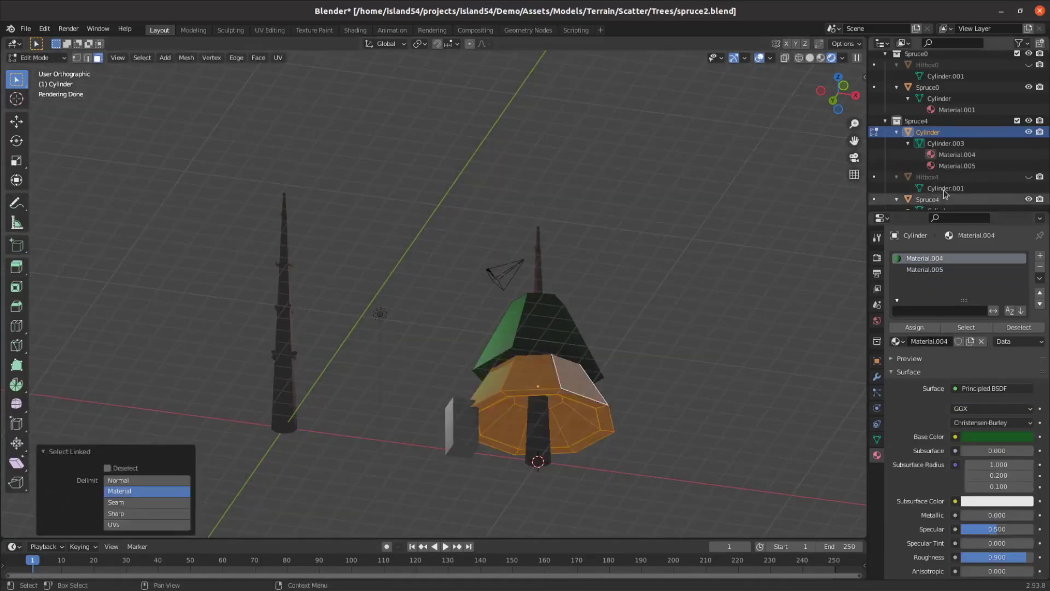
pyautogui.click(693, 329)
pyautogui.scroll(4, 656, 358)
pyautogui.scroll(4, 626, 440)
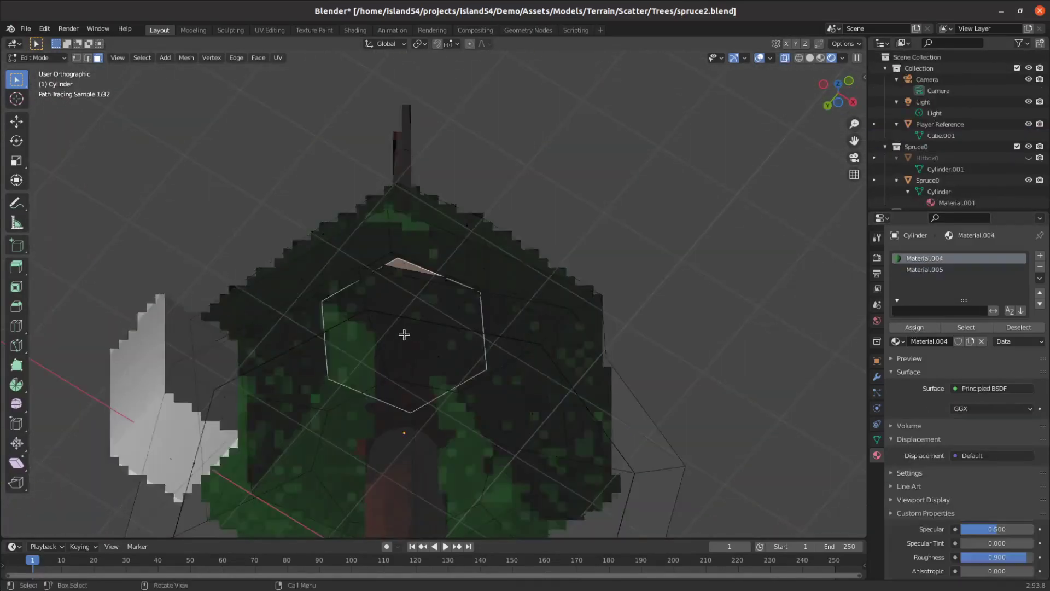
pyautogui.moveTo(405, 335); pyautogui.dragTo(540, 365, button='middle')
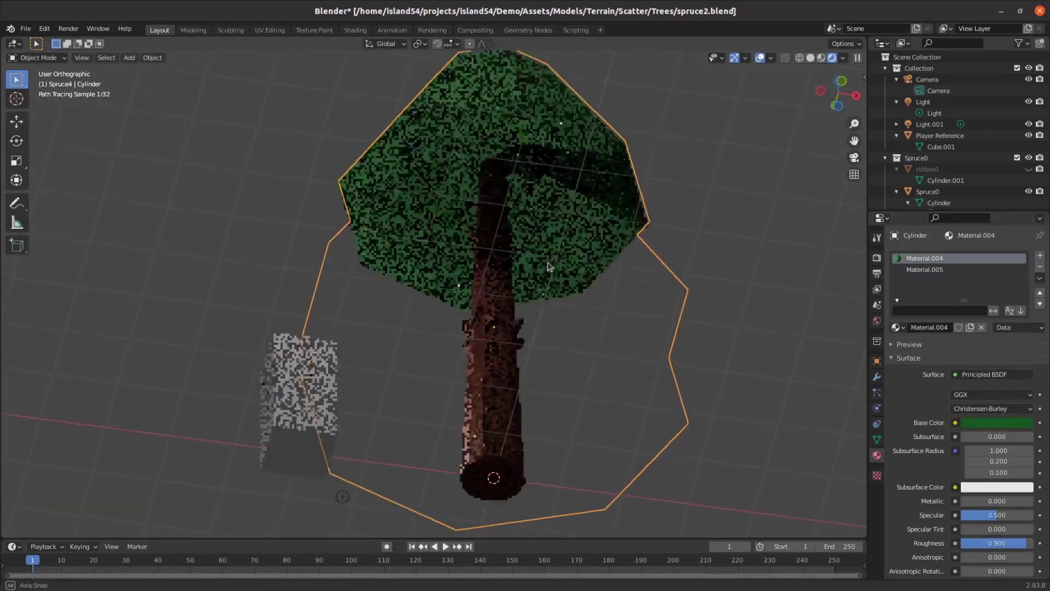
pyautogui.press('l')
pyautogui.moveTo(523, 64)
pyautogui.mouseDown(button='middle')
pyautogui.moveTo(585, 191)
pyautogui.moveTo(624, 205)
pyautogui.mouseUp(button='middle')
# Step: Stretch the tree top vertically to make it taller
pyautogui.press('s')
pyautogui.press('z')
pyautogui.click(645, 213)
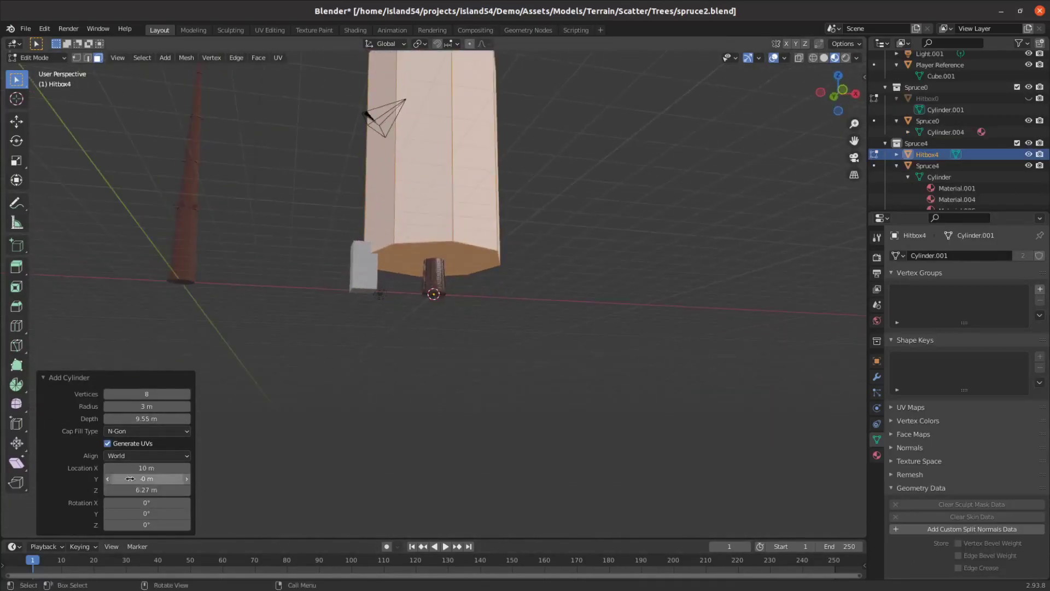
# Step: Lengthen the Hitbox4 cylinder to 9.55 m and lower it around the foliage
pyautogui.moveTo(145, 490); pyautogui.dragTo(145, 487)
pyautogui.moveTo(410, 205)
pyautogui.mouseDown(button='middle')
pyautogui.moveTo(443, 164)
pyautogui.moveTo(547, 321)
pyautogui.mouseUp(button='middle')
pyautogui.press('g')
pyautogui.press('z')
pyautogui.click(450, 162)
pyautogui.write('s0')
pyautogui.press('Escape')
# Step: Inset the hitbox's bottom face with zero thickness and begin extruding it downward
pyautogui.press('Tab')
pyautogui.press('i')
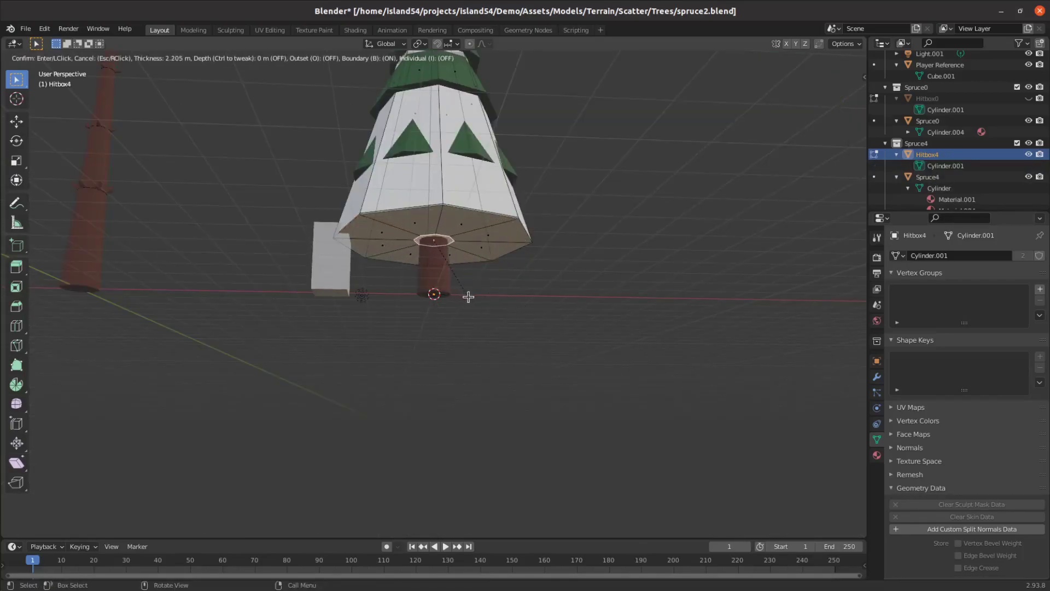
pyautogui.write('0')
pyautogui.press('Return')
pyautogui.press('e')
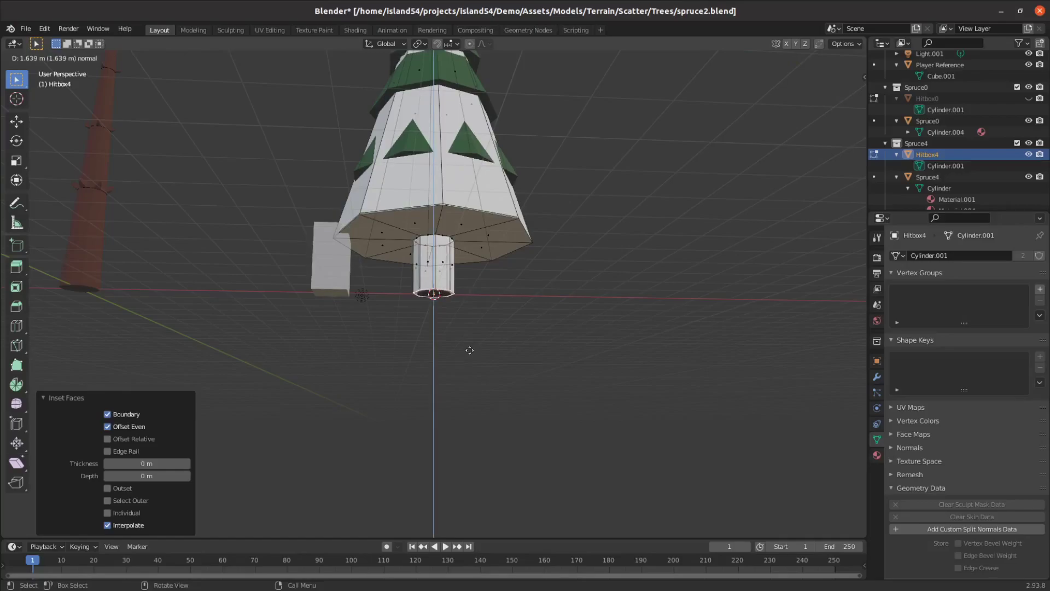
# Step: Extend the hitbox down to the trunk, and lay the 3 m stick flat at 90° X rotation
pyautogui.click(469, 350)
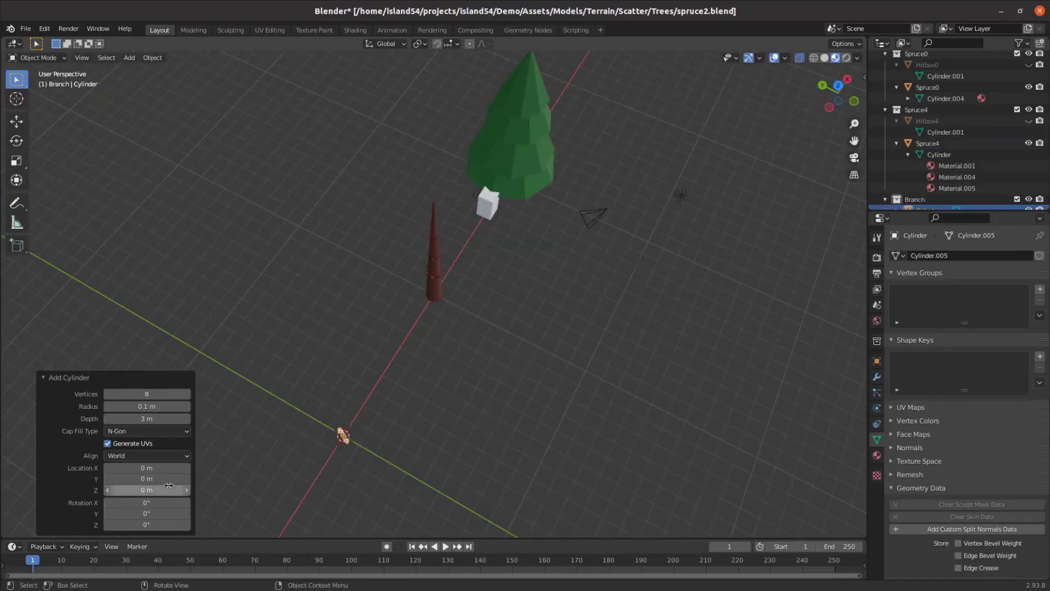
pyautogui.click(142, 503)
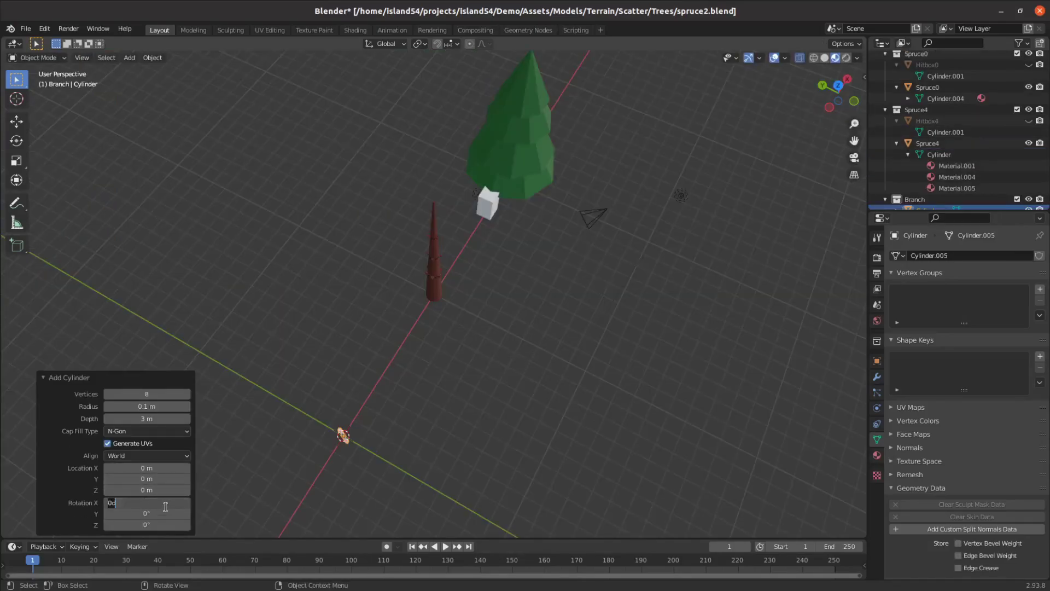
pyautogui.write('90')
pyautogui.press('Tab')
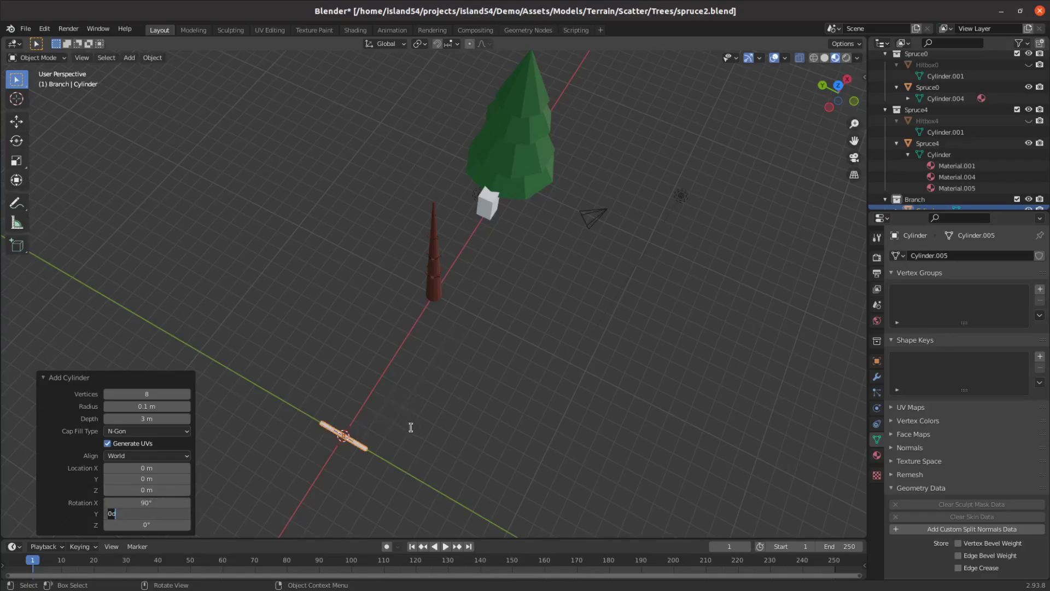
pyautogui.press('Return')
pyautogui.keyDown('shift'); pyautogui.moveTo(361, 490); pyautogui.dragTo(500, 290, button='middle'); pyautogui.keyUp('shift')
pyautogui.scroll(3, 544, 283)
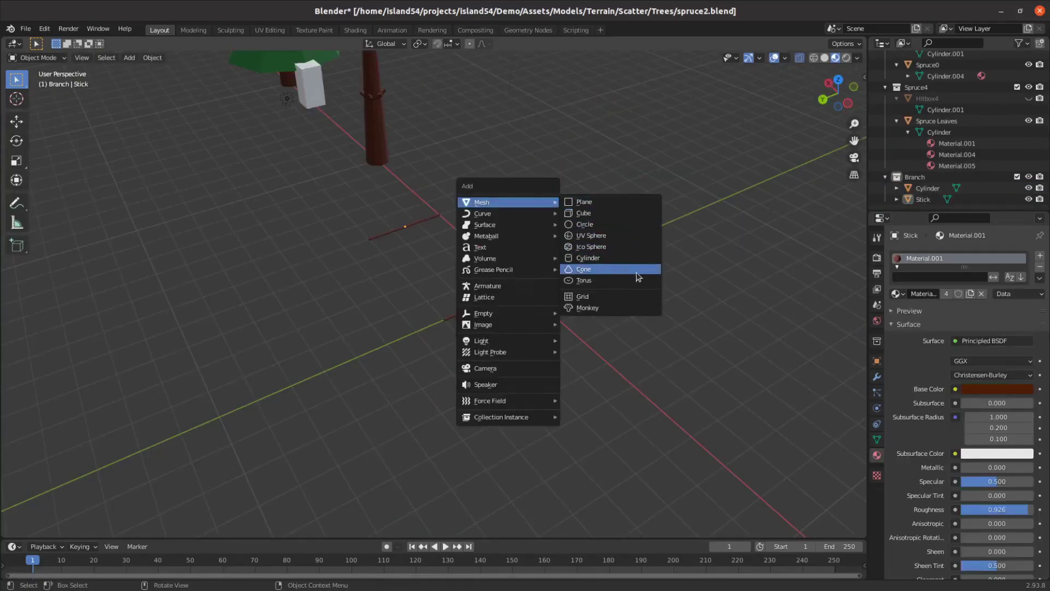
# Step: Add a deeper cone with green Material.004 and place it beside the stick
pyautogui.click(635, 271)
pyautogui.click(187, 419)
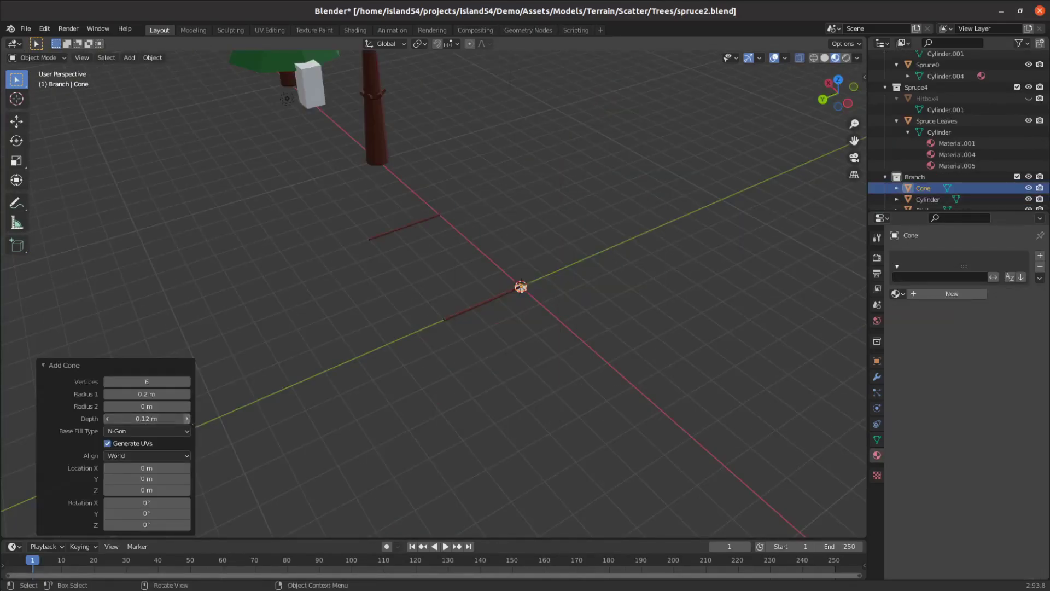
pyautogui.click(187, 420)
pyautogui.click(898, 293)
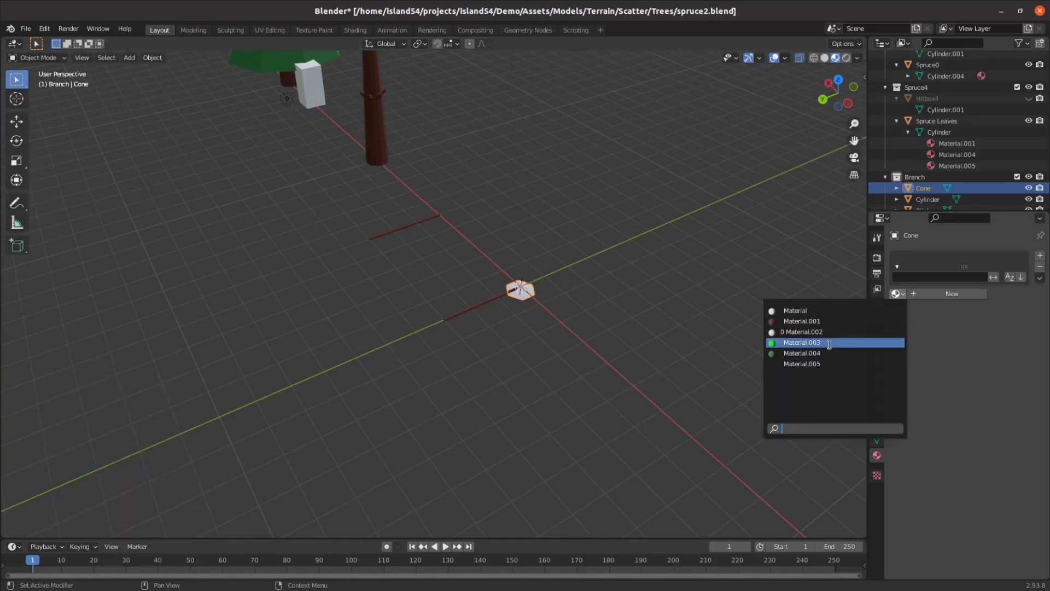
pyautogui.click(820, 352)
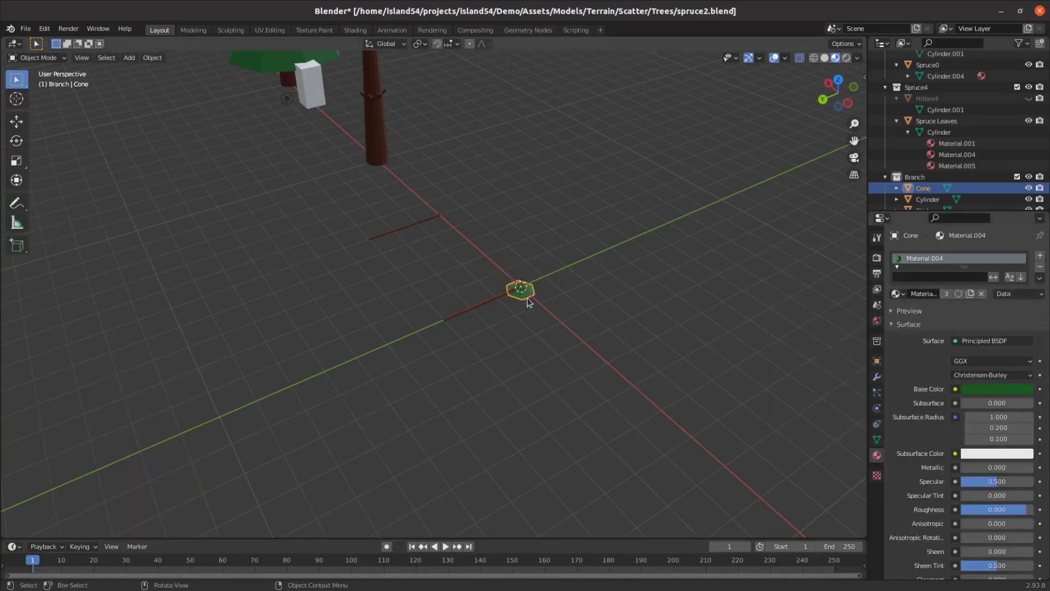
pyautogui.press('g')
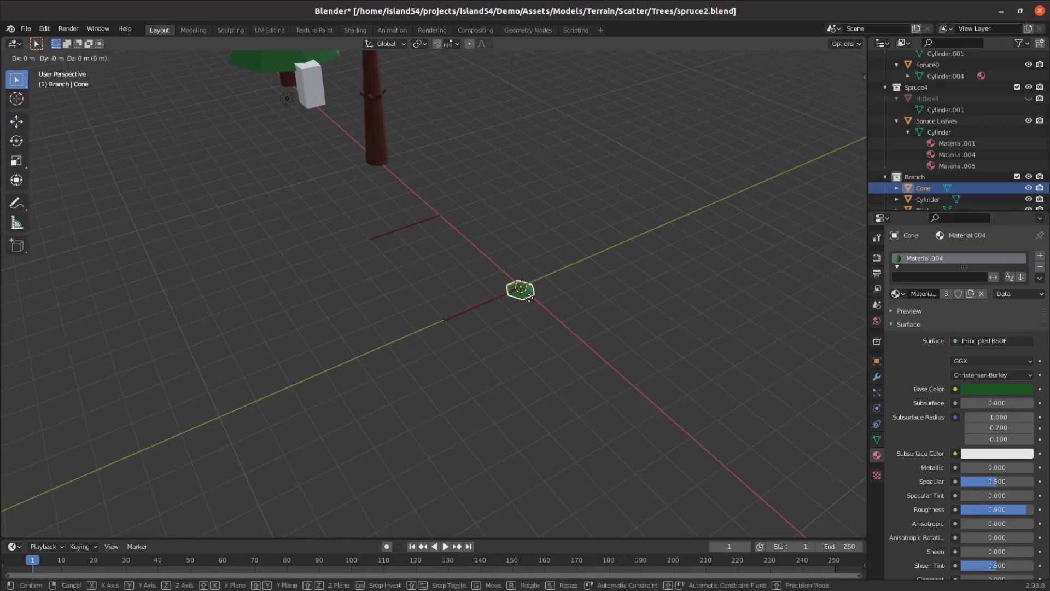
pyautogui.hotkey('shift', 'z')
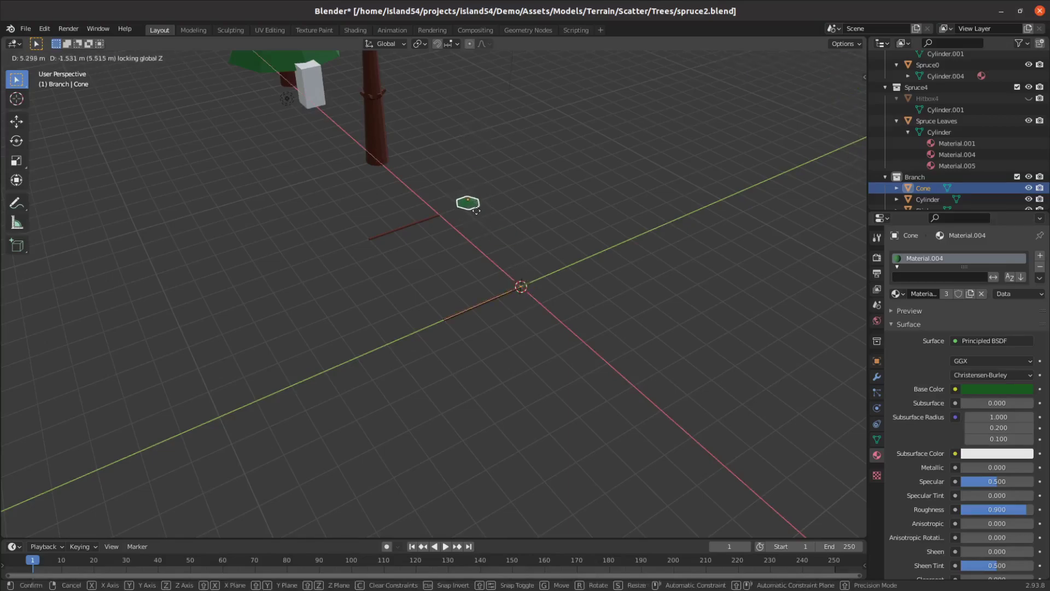
pyautogui.click(475, 215)
pyautogui.scroll(-5, 940, 514)
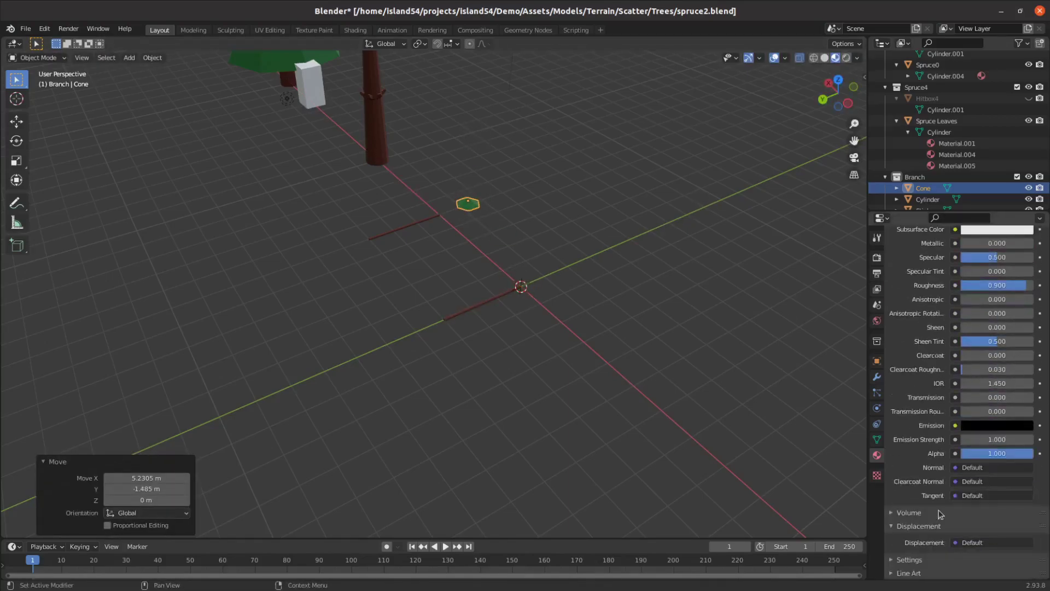
pyautogui.scroll(-2, 941, 514)
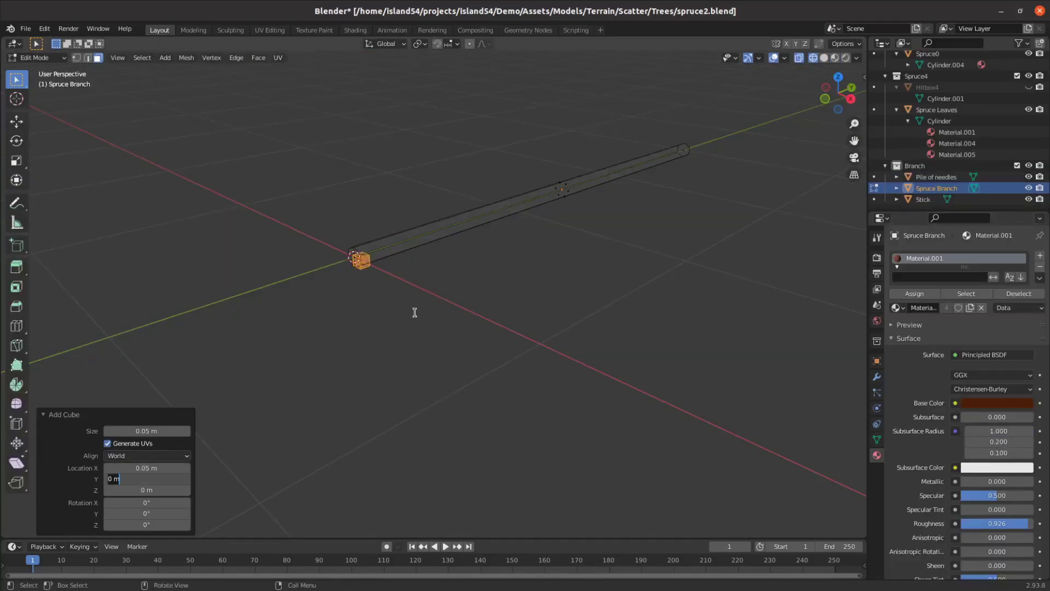
# Step: Confirm the cube's location and shift the branch geometry along Y
pyautogui.press('Return')
pyautogui.moveTo(415, 311); pyautogui.dragTo(602, 458, button='middle')
pyautogui.press('g')
pyautogui.press('y')
pyautogui.click(637, 294)
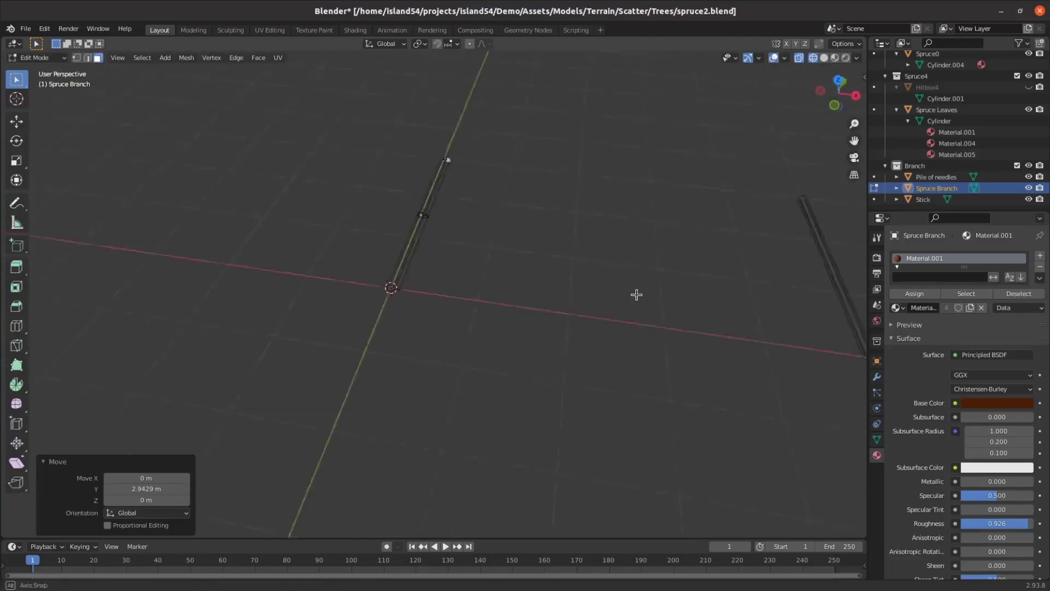
pyautogui.moveTo(637, 294); pyautogui.dragTo(457, 257, button='middle')
pyautogui.scroll(-3, 528, 197)
pyautogui.press('Tab')
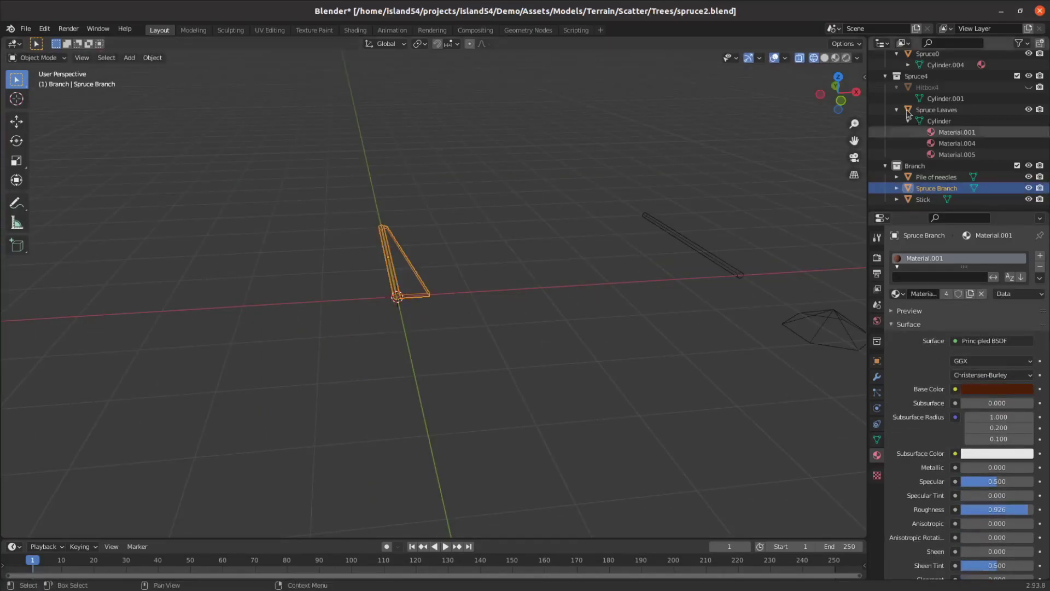
# Step: Rotate the Spruce Branch geometry 180° about the Y axis
pyautogui.press('Tab')
pyautogui.press('r')
pyautogui.press('y')
pyautogui.press('1')
pyautogui.press('8')
pyautogui.press('0')
pyautogui.press('Return')
# Step: Select the needle blade's left and right outer edges and scale them
pyautogui.moveTo(499, 192); pyautogui.dragTo(425, 344, button='middle')
pyautogui.click(412, 333)
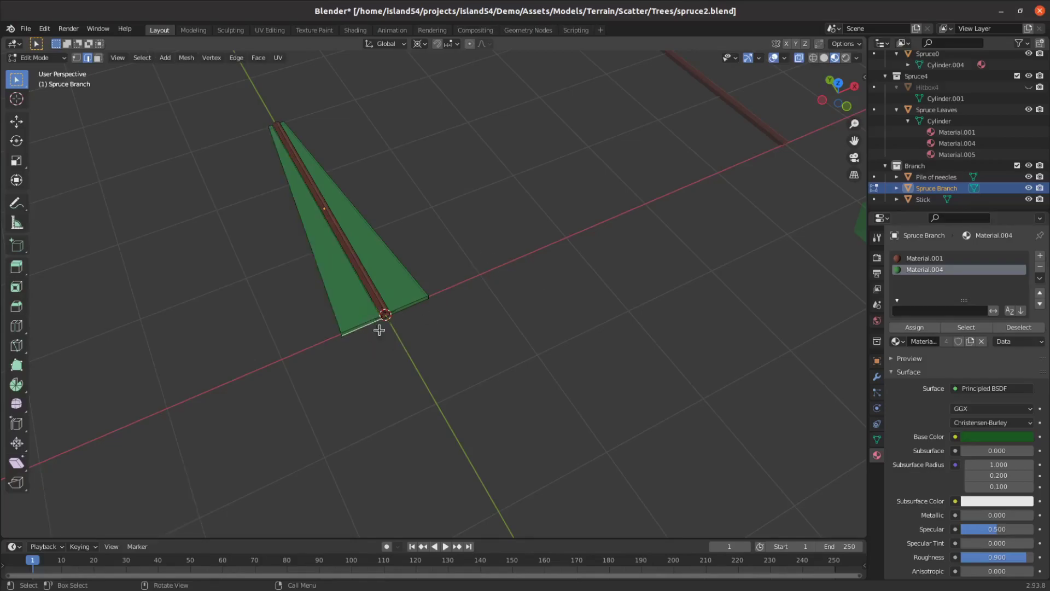
pyautogui.scroll(5, 379, 329)
pyautogui.click(354, 332)
pyautogui.keyDown('ctrl'); pyautogui.click(211, 390); pyautogui.keyUp('ctrl')
pyautogui.press('s')
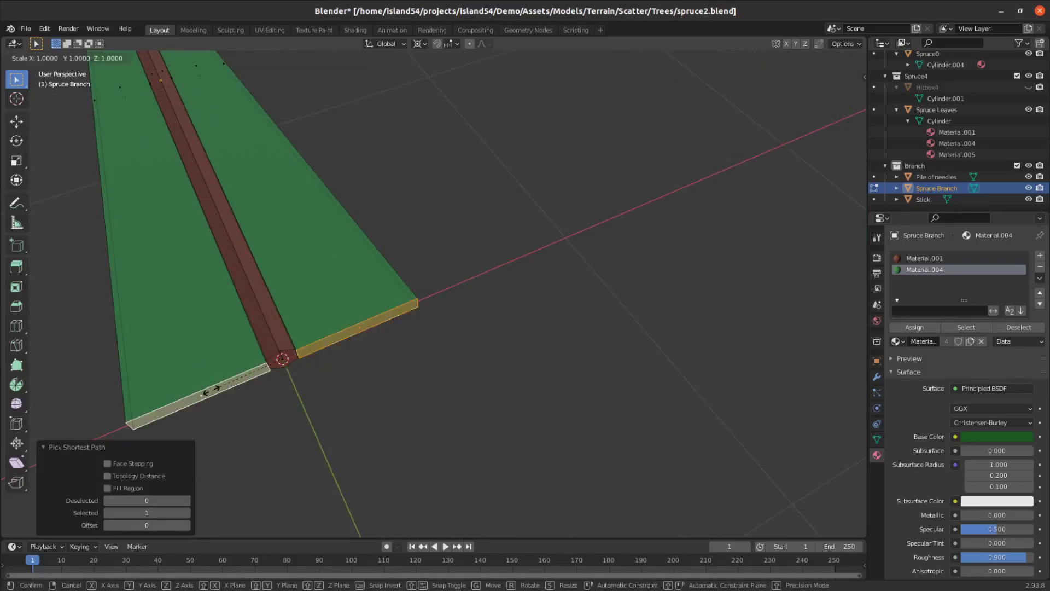
# Step: Move Spruce3 beside the first tree and delete its bottom branch tier
pyautogui.click(210, 391)
pyautogui.scroll(-5, 148, 273)
pyautogui.press('Tab')
pyautogui.hotkey('shift', 'g')
pyautogui.write('gx')
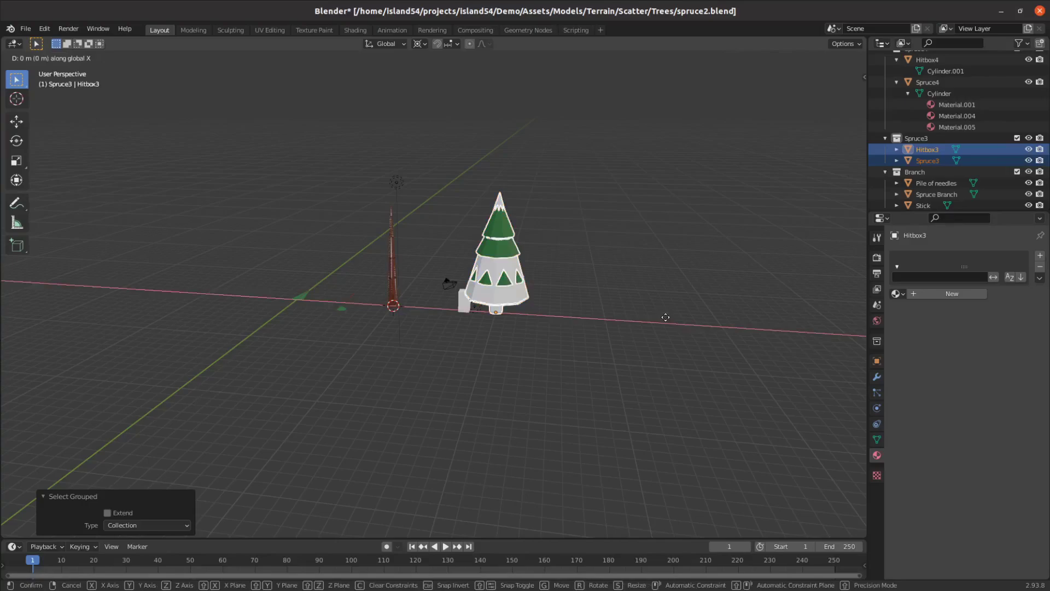
pyautogui.write('2')
pyautogui.press('Return')
pyautogui.click(635, 303)
pyautogui.press('Tab')
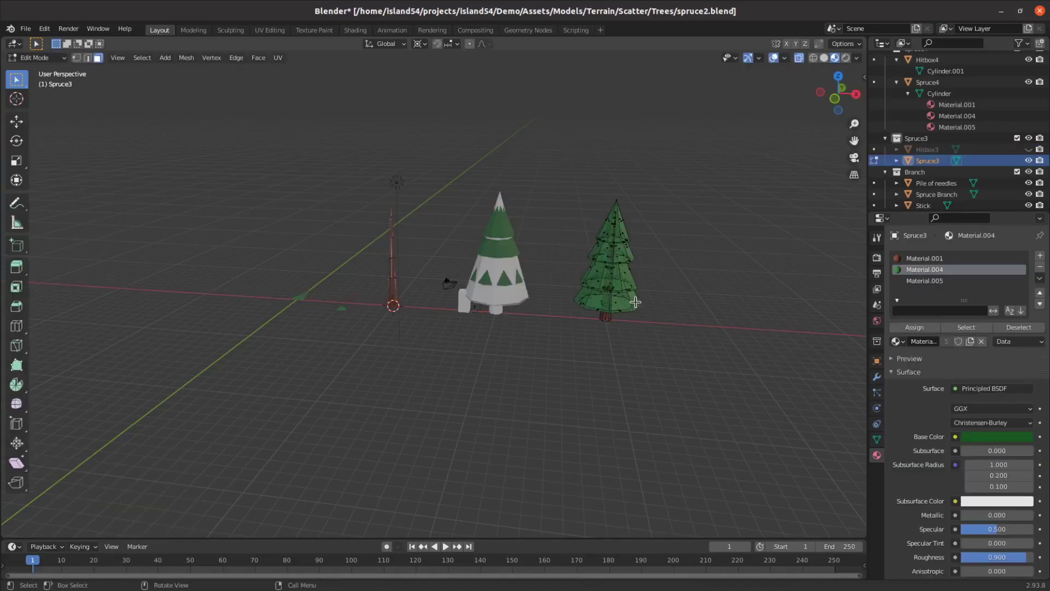
pyautogui.press('l')
pyautogui.press('x')
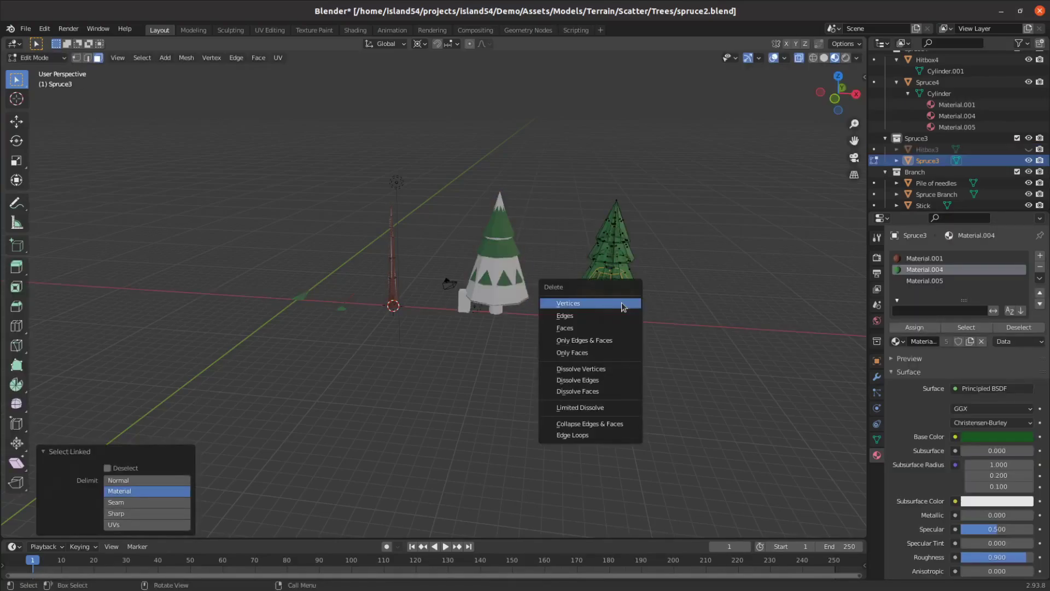
pyautogui.click(621, 305)
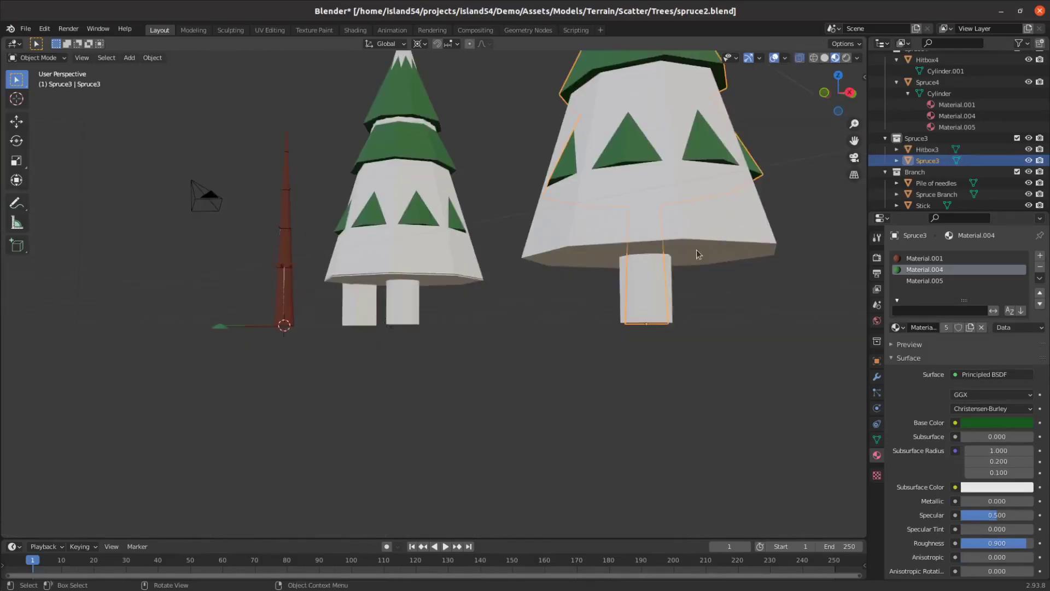
# Step: Raise the bottom ring of Spruce3's hitbox cone straight up
pyautogui.keyDown('alt'); pyautogui.click(696, 248); pyautogui.keyUp('alt')
pyautogui.press('g')
pyautogui.press('z')
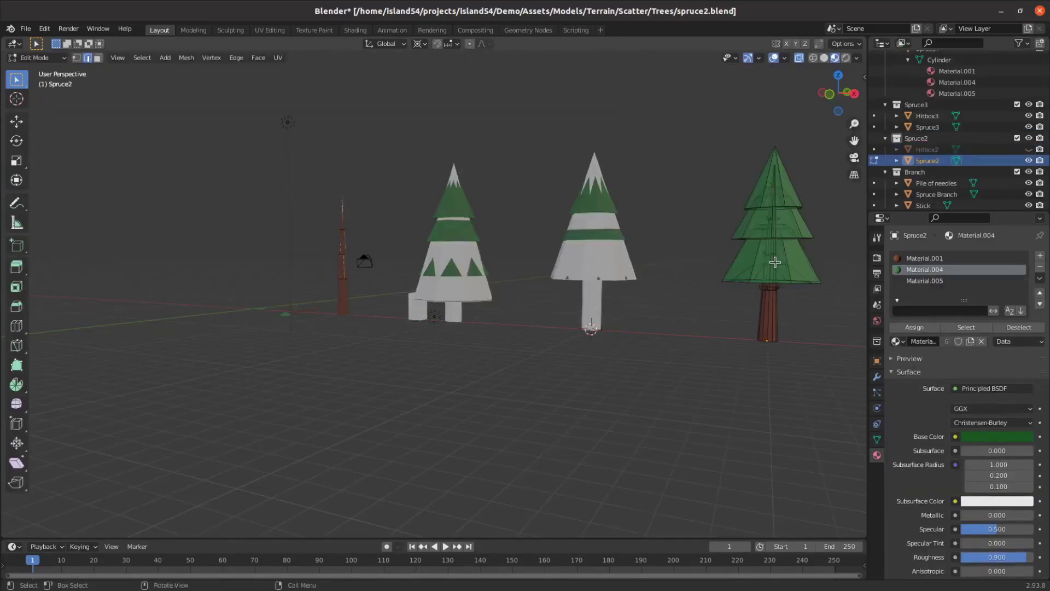
pyautogui.press('l')
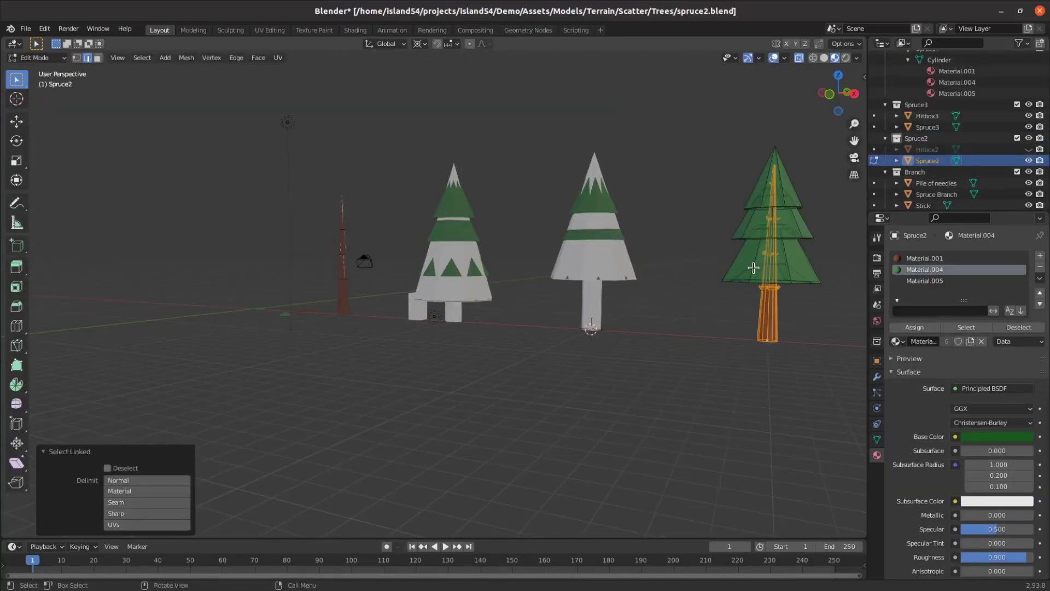
# Step: Delete the lowest branch tier of Spruce2
pyautogui.click(715, 257)
pyautogui.press('l')
pyautogui.press('x')
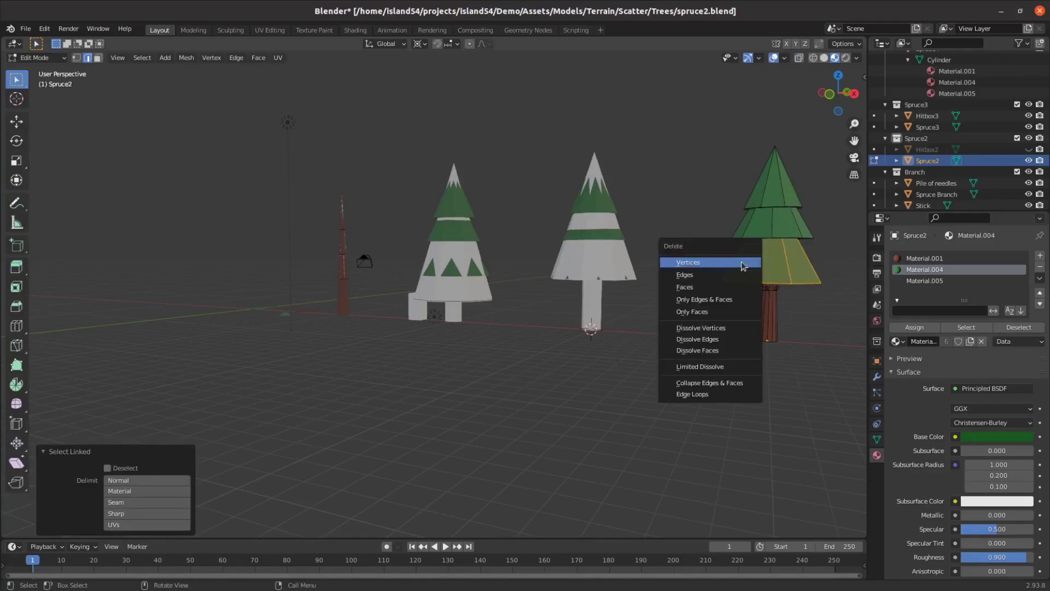
pyautogui.click(818, 287)
# Step: Raise the Hitbox2 cone's base and narrow its bottom loop at fixed height
pyautogui.moveTo(817, 287); pyautogui.dragTo(765, 151, button='middle')
pyautogui.hotkey('alt', 'q')
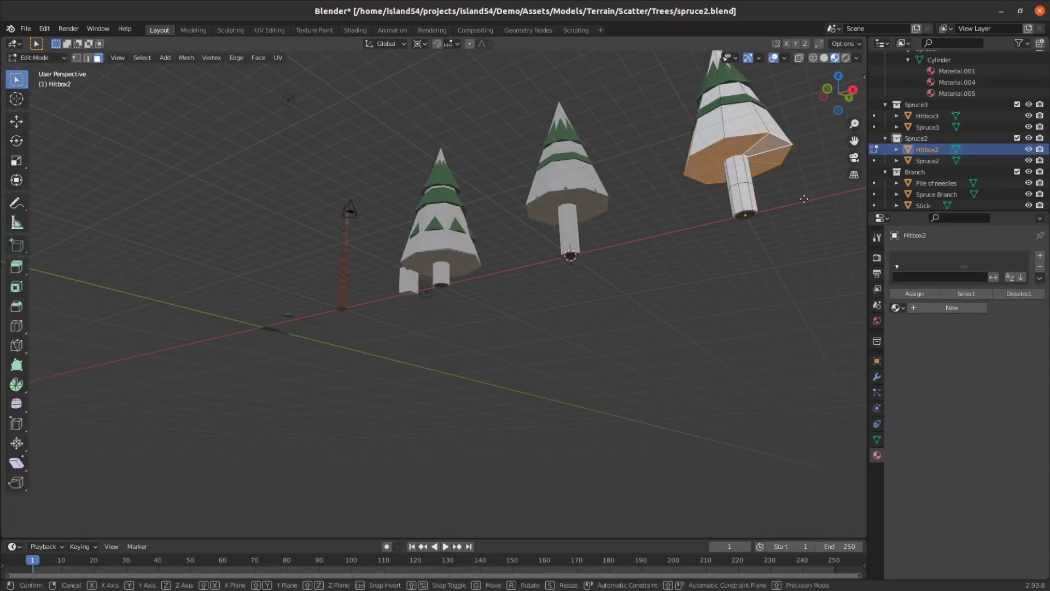
pyautogui.press('g')
pyautogui.press('Return')
pyautogui.click(809, 175)
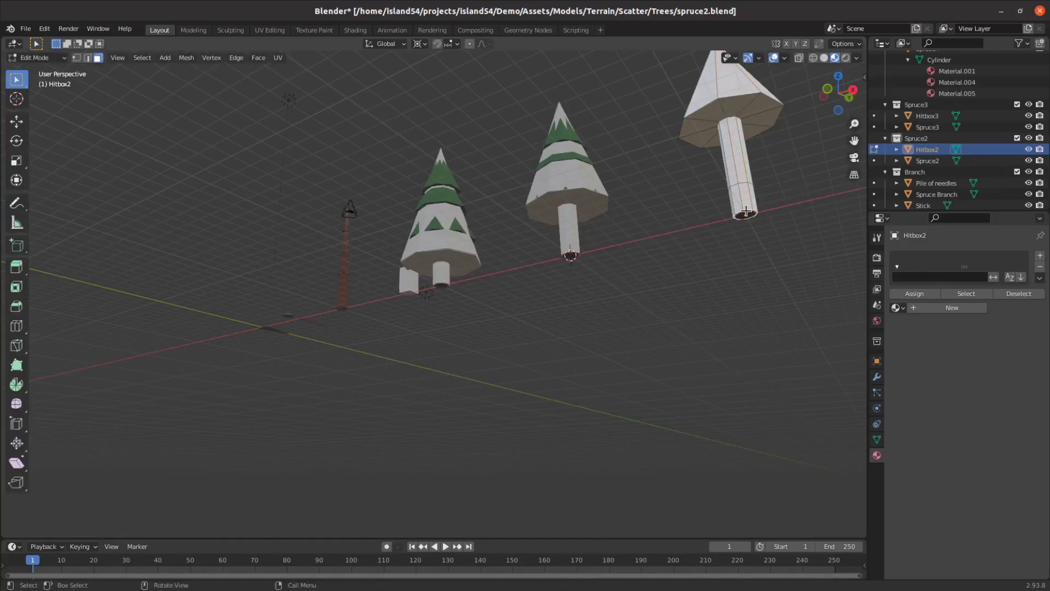
pyautogui.keyDown('alt'); pyautogui.click(722, 117); pyautogui.keyUp('alt')
pyautogui.press('s')
pyautogui.hotkey('shift', 'z')
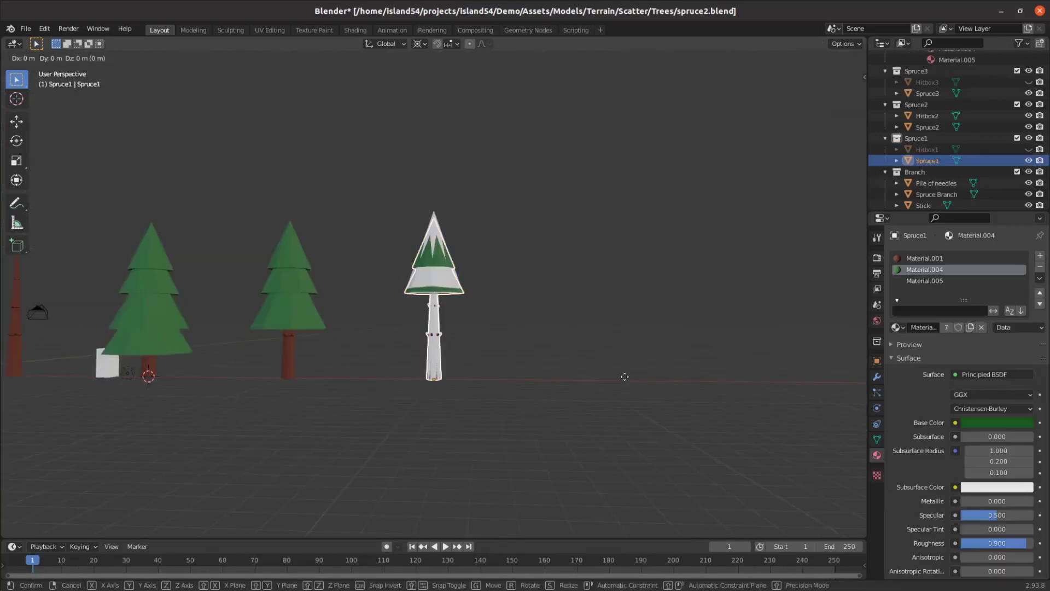
pyautogui.write('gx10')
# Step: Move Spruce1 10 m along X and delete its lower cone part
pyautogui.press('Return')
pyautogui.press('Tab')
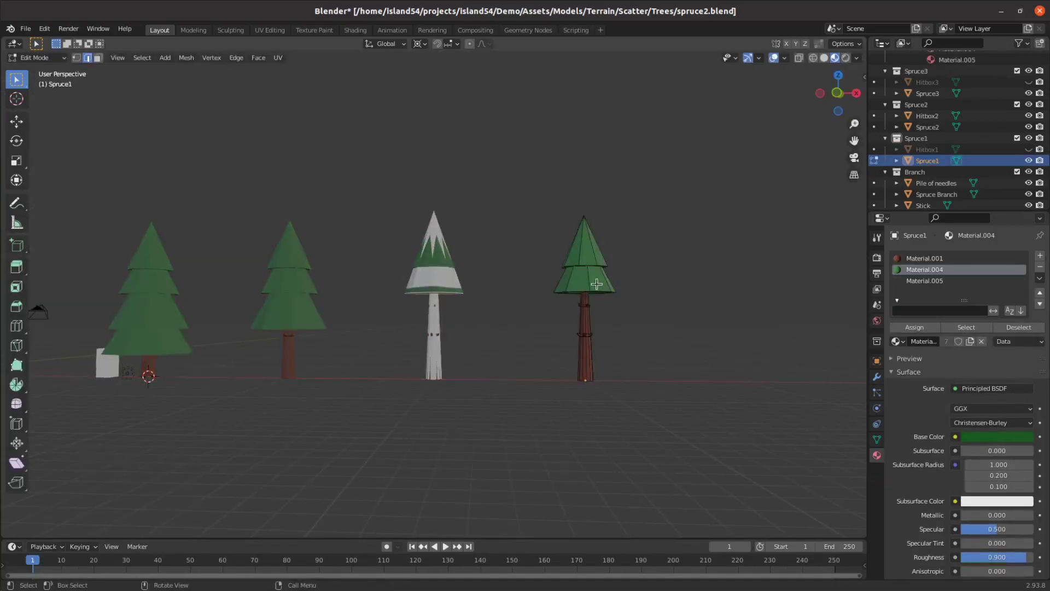
pyautogui.press('l')
pyautogui.press('x')
pyautogui.click(586, 283)
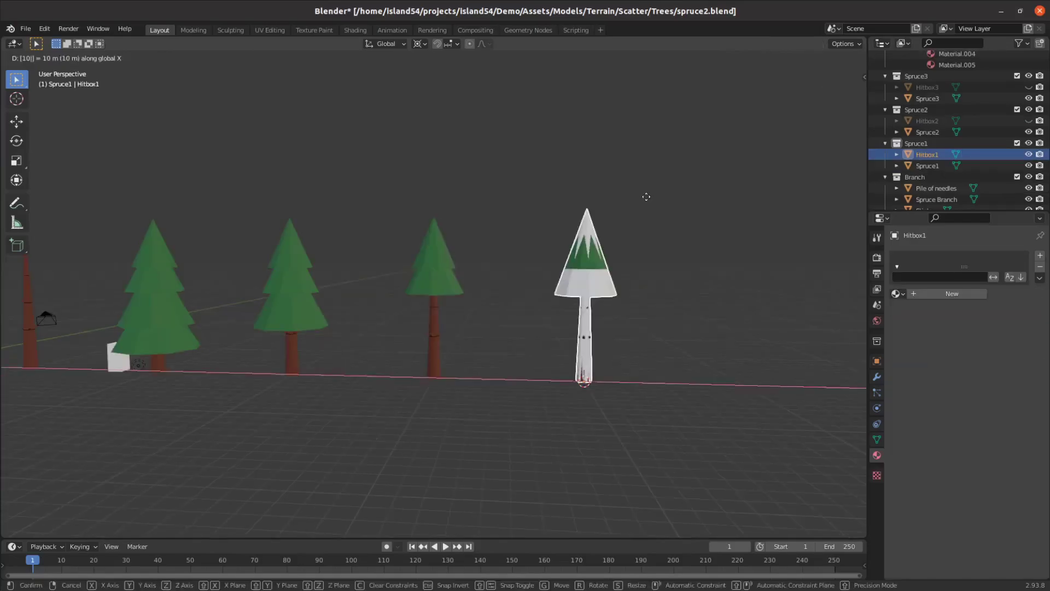
pyautogui.moveTo(586, 283); pyautogui.dragTo(586, 283, button='middle')
pyautogui.scroll(3, 745, 275)
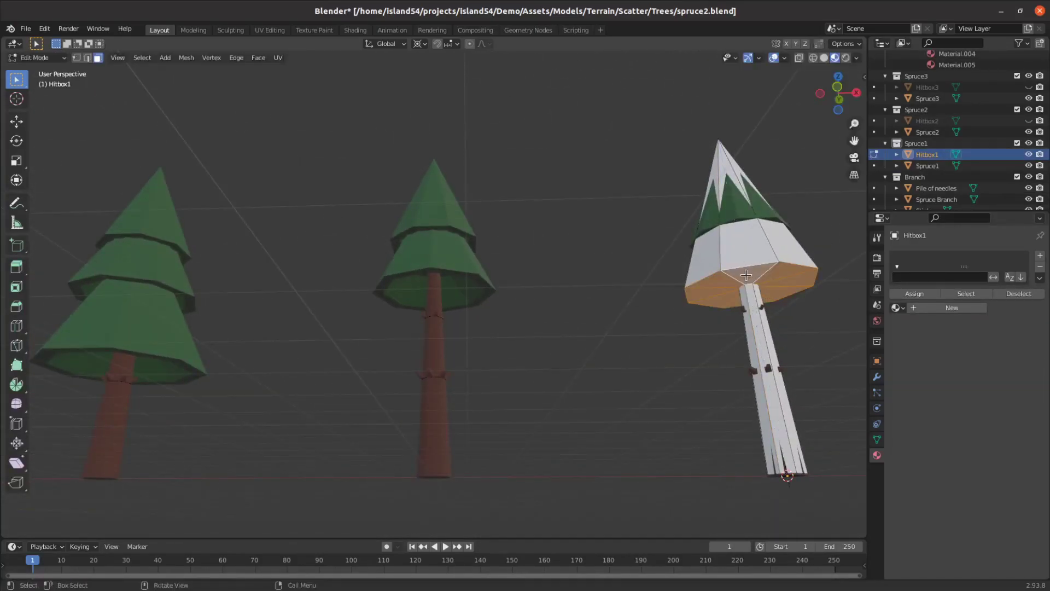
# Step: Raise Spruce1's hitbox base ring and narrow it without changing height
pyautogui.press('g')
pyautogui.press('z')
pyautogui.press('Return')
pyautogui.press('s')
pyautogui.hotkey('shift', 'z')
pyautogui.press('Return')
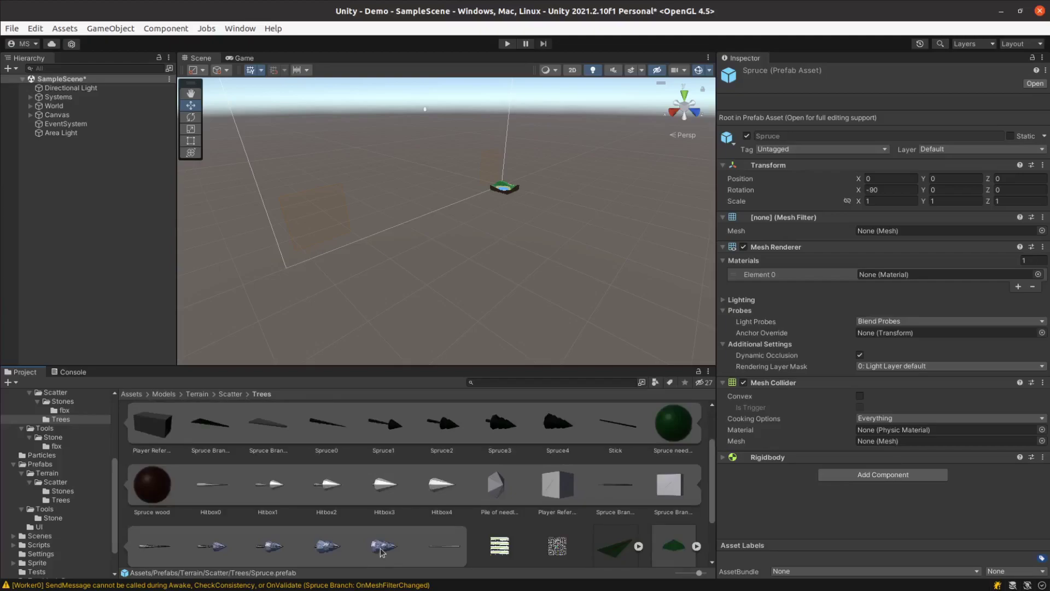
pyautogui.scroll(-1, 381, 551)
pyautogui.moveTo(380, 533); pyautogui.dragTo(944, 231)
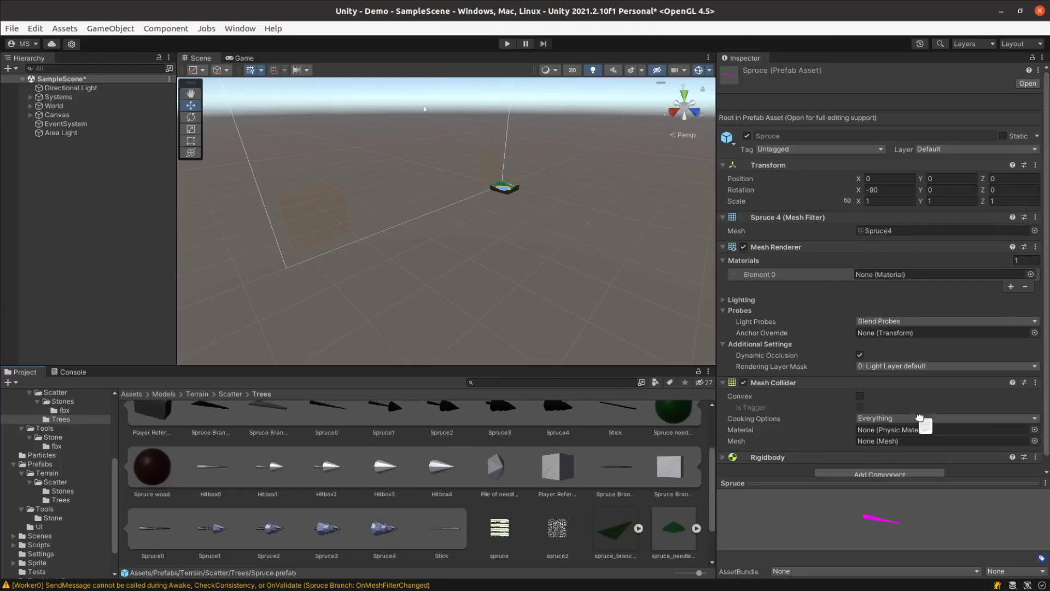
pyautogui.moveTo(442, 468); pyautogui.dragTo(943, 440)
# Step: Assign the Spruce wood materials and place the Spruce prefab on the terrain
pyautogui.moveTo(152, 467); pyautogui.dragTo(902, 274)
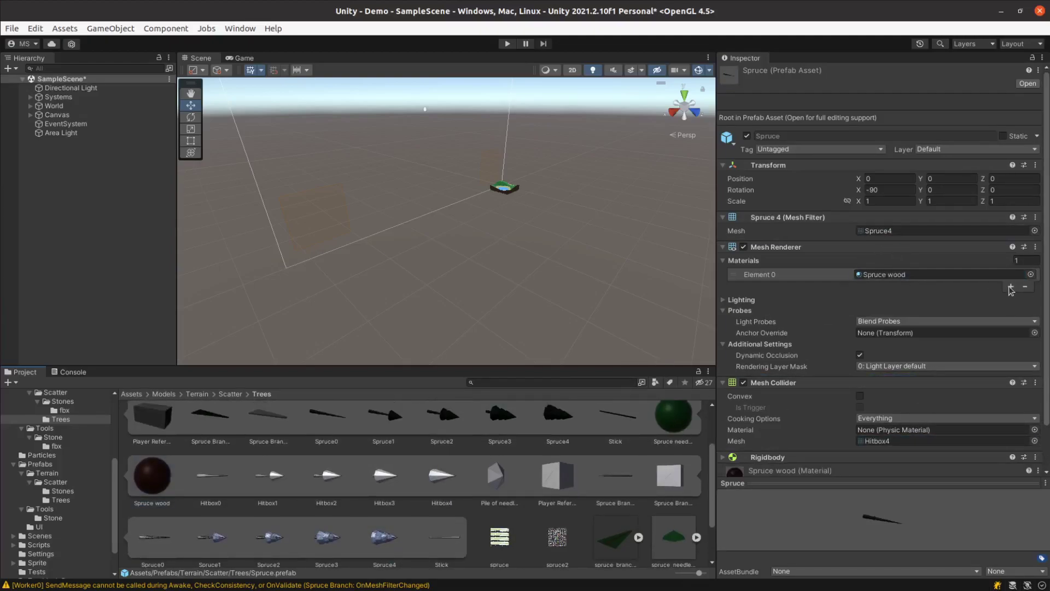
pyautogui.moveTo(933, 337); pyautogui.dragTo(932, 287)
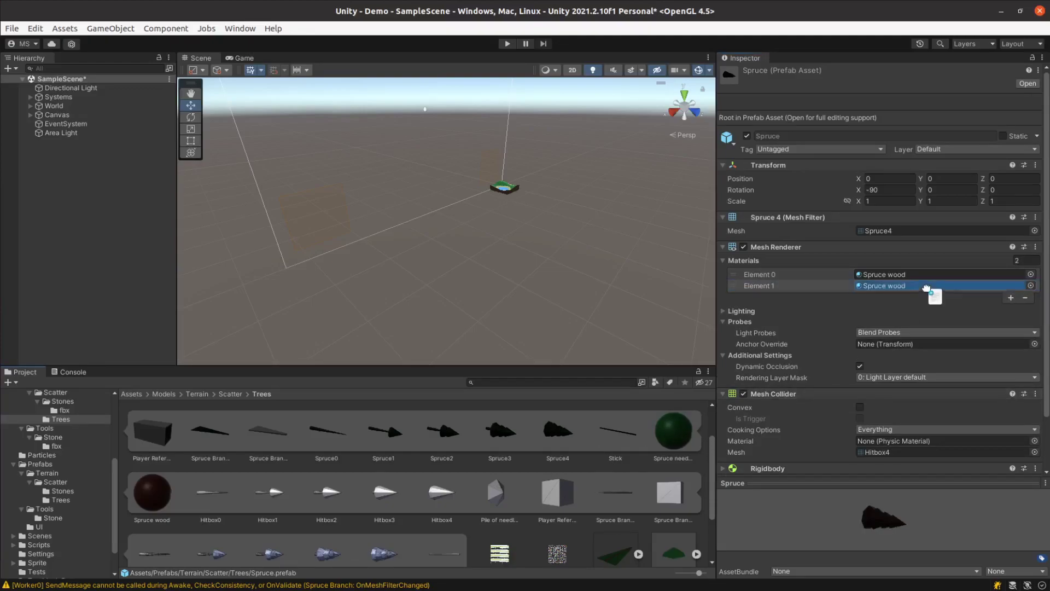
pyautogui.click(509, 185)
pyautogui.click(60, 499)
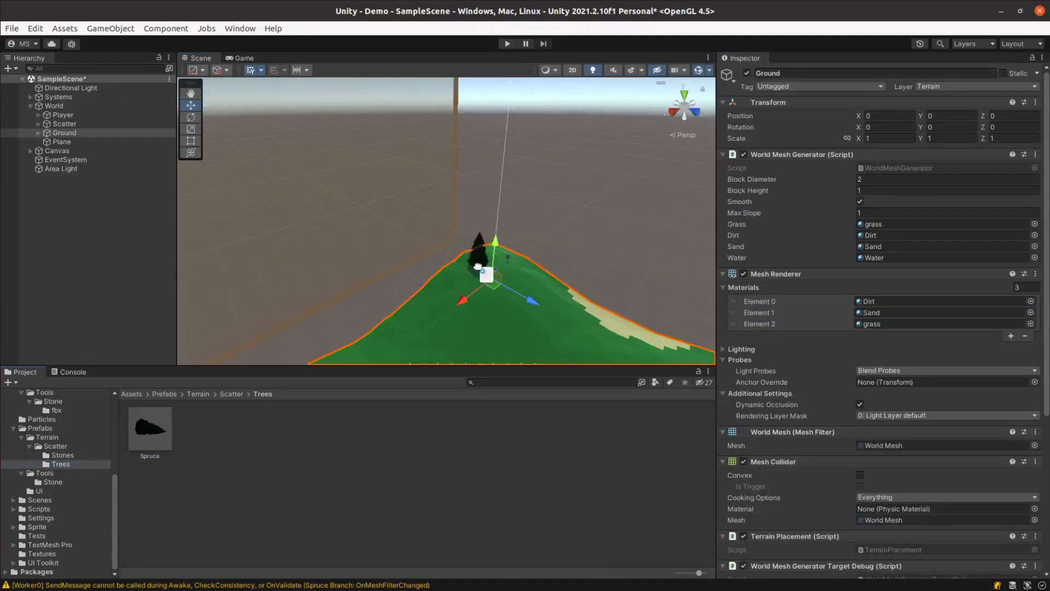
pyautogui.moveTo(149, 428); pyautogui.dragTo(482, 261)
# Step: Play the game and walk the player toward the spruce
pyautogui.hotkey('ctrl', 'p')
pyautogui.click(418, 198)
pyautogui.press('w')
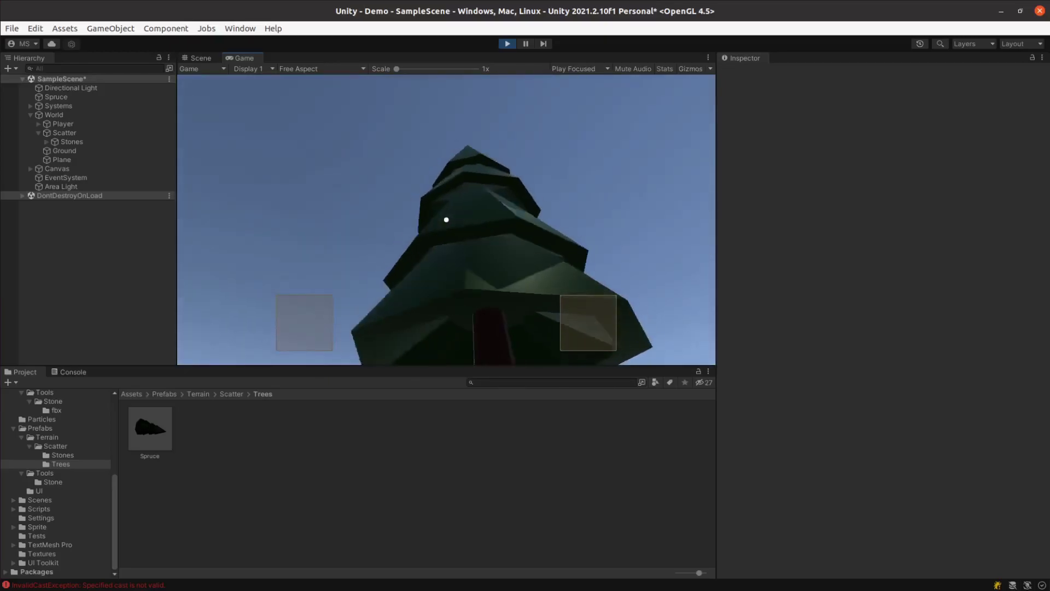
pyautogui.press('w')
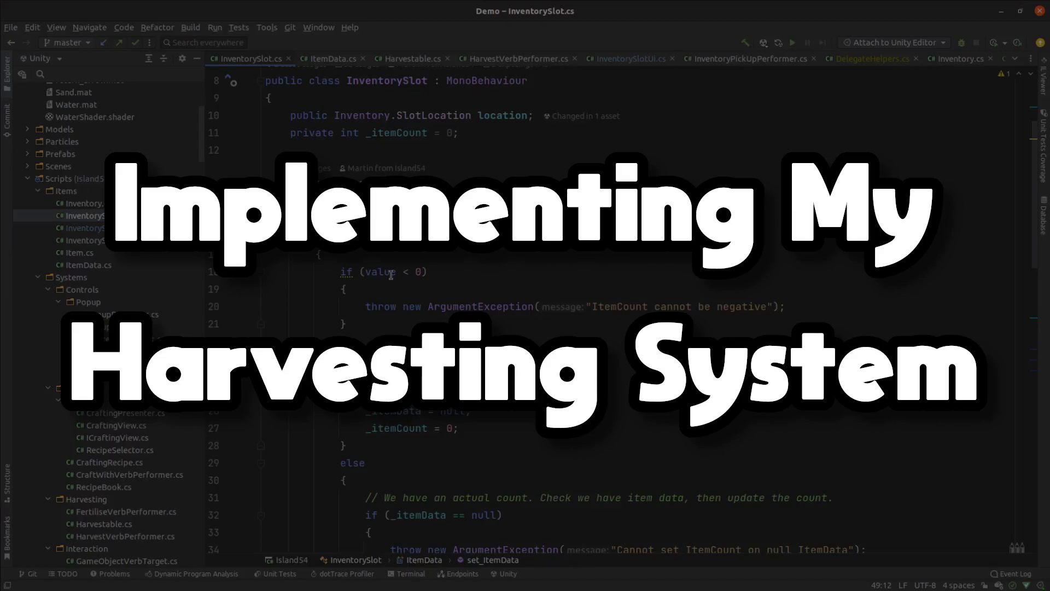
# Step: Open Harvestable.cs and review the stages field, currentStage and the Harvest method
pyautogui.press('shift')
pyautogui.press('shift')
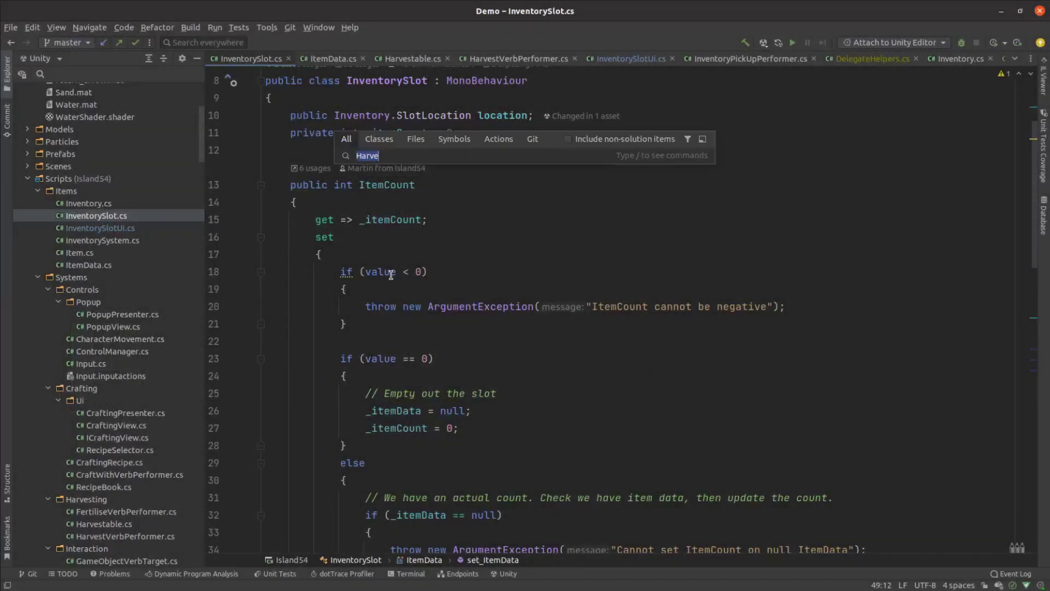
pyautogui.write('Har')
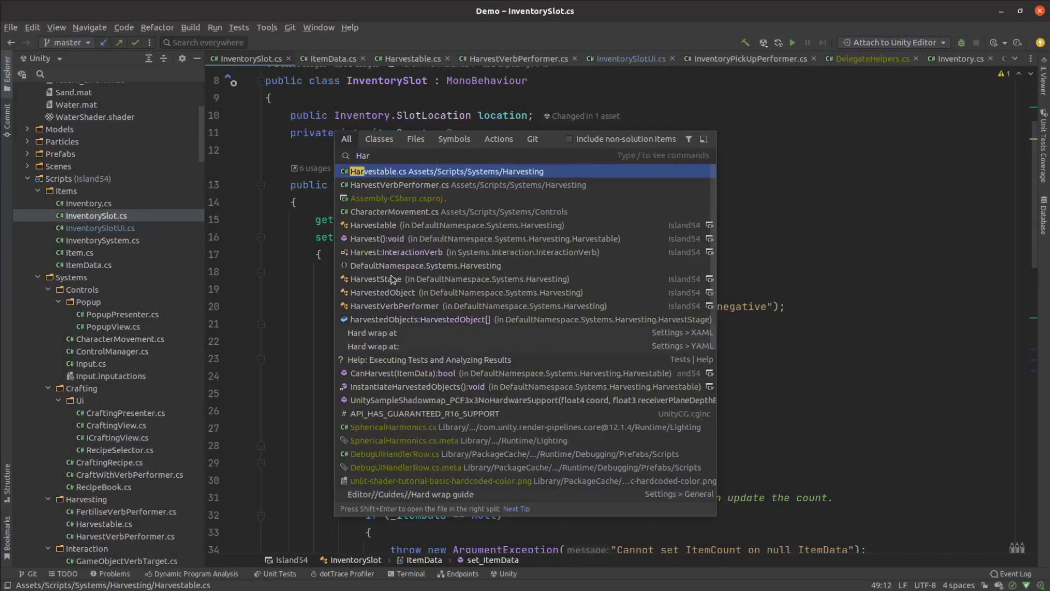
pyautogui.press('Return')
pyautogui.scroll(3, 480, 266)
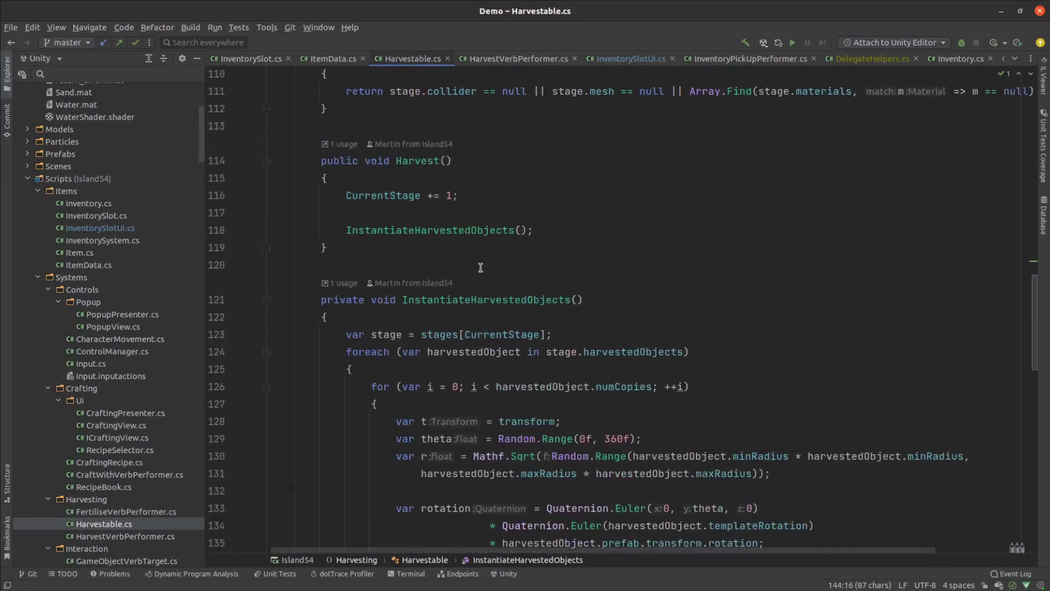
pyautogui.scroll(4, 480, 266)
pyautogui.scroll(5, 484, 268)
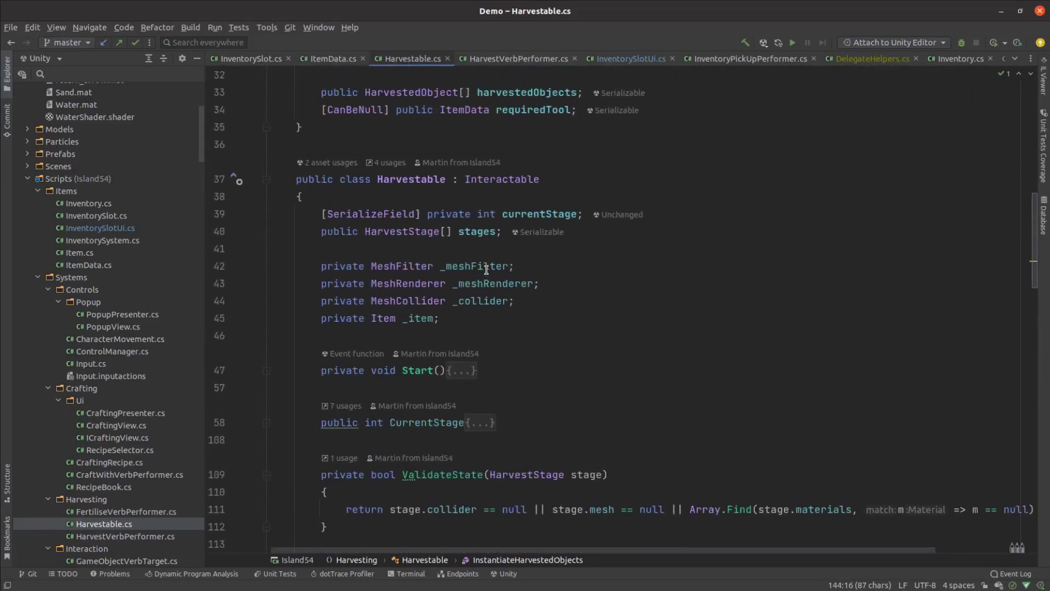
pyautogui.moveTo(495, 232); pyautogui.dragTo(333, 233)
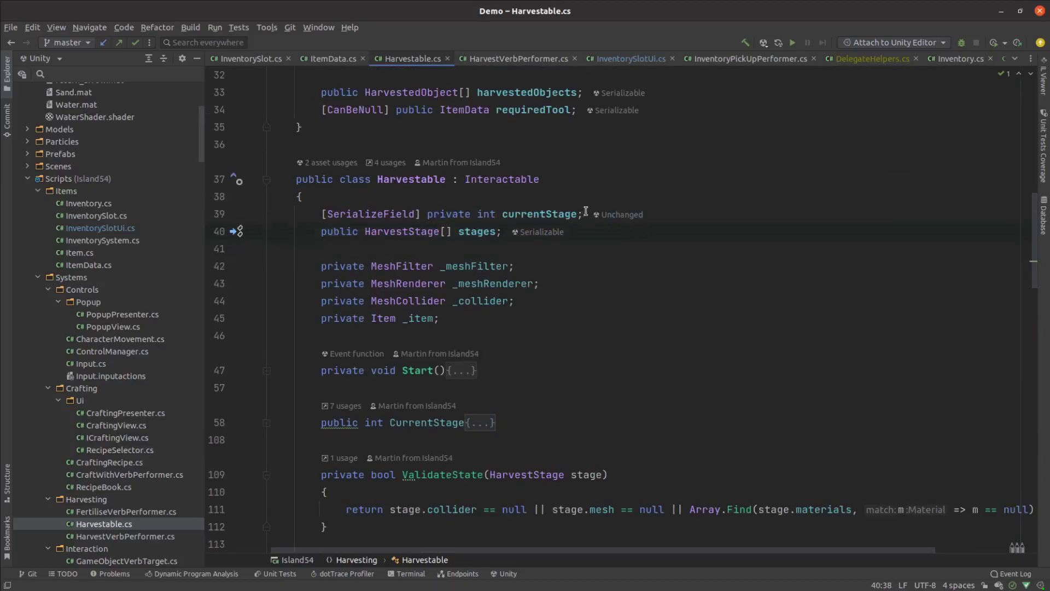
pyautogui.doubleClick(564, 216)
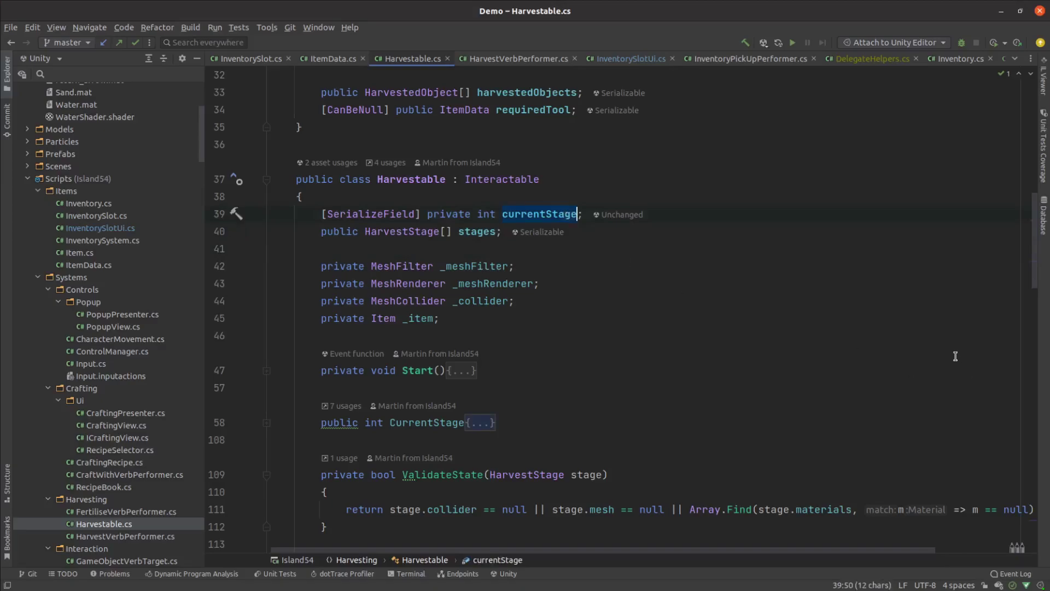
pyautogui.click(843, 238)
pyautogui.scroll(-4, 831, 246)
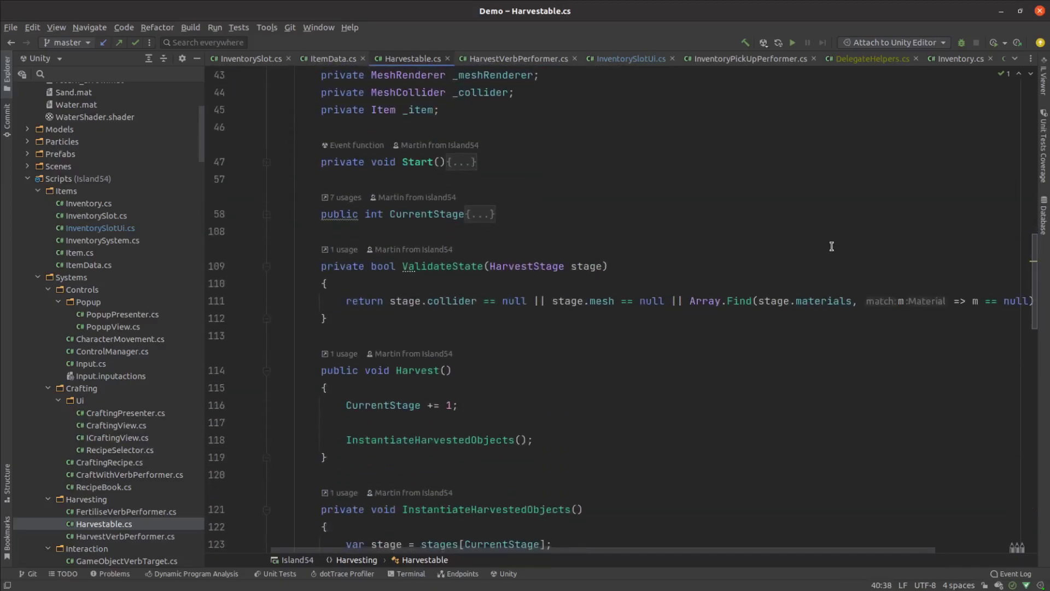
pyautogui.scroll(-3, 831, 246)
pyautogui.click(700, 300)
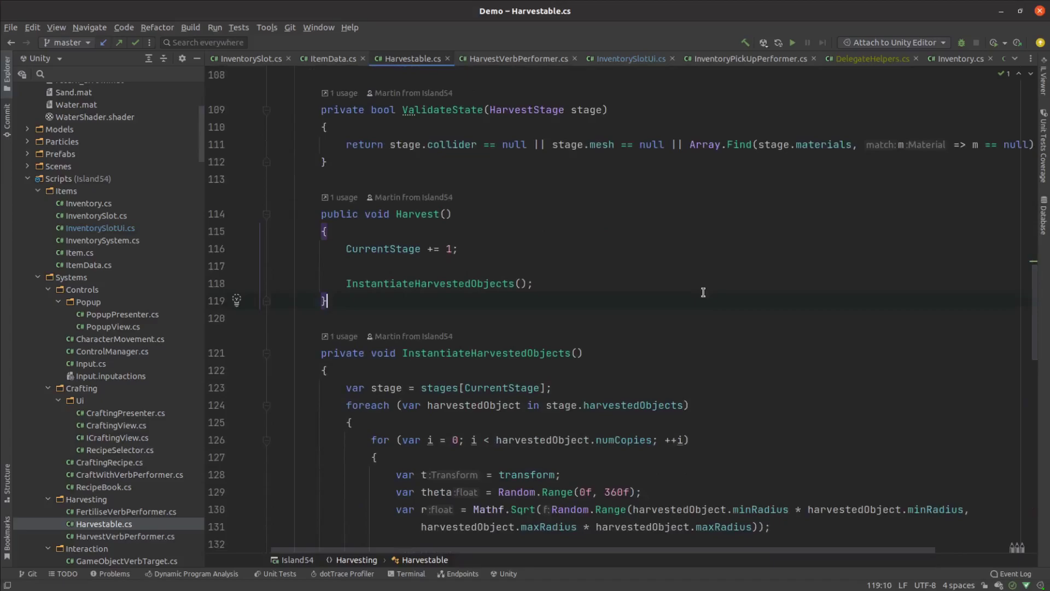
pyautogui.click(693, 289)
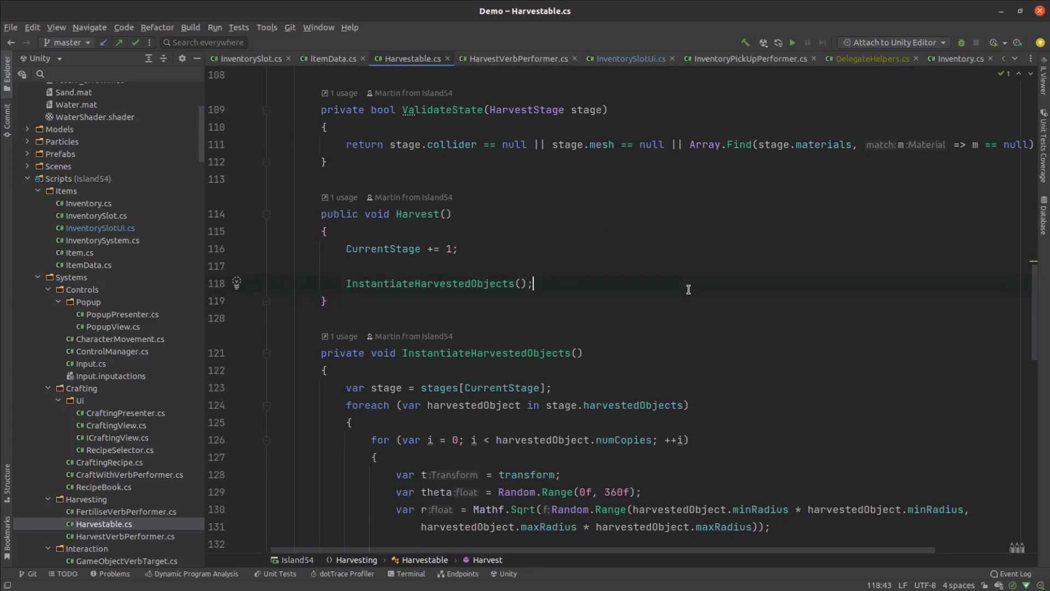
pyautogui.scroll(5, 687, 291)
pyautogui.scroll(5, 686, 291)
pyautogui.scroll(5, 687, 291)
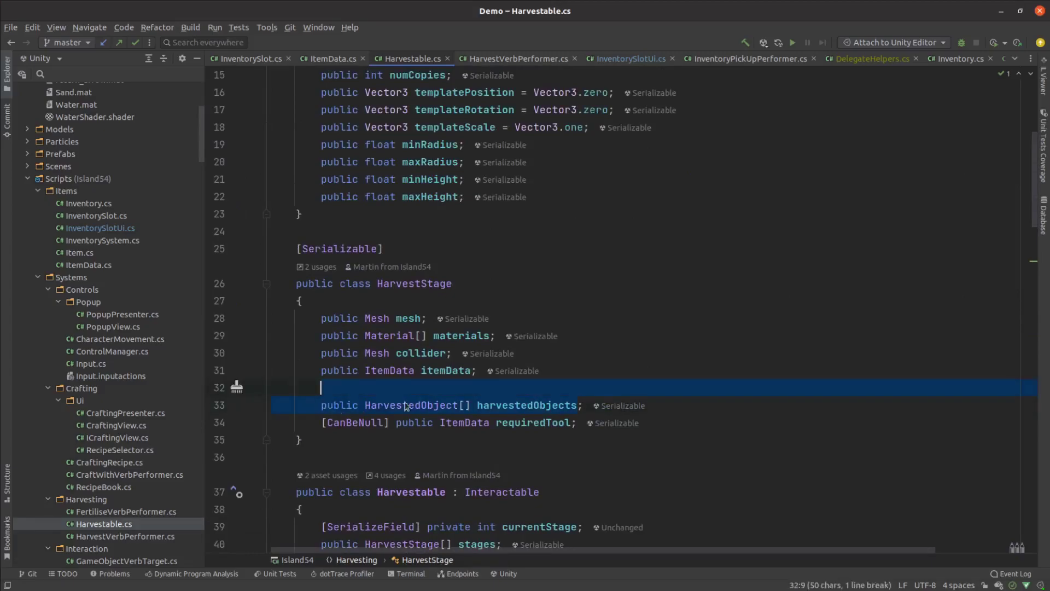
pyautogui.click(705, 403)
pyautogui.click(675, 425)
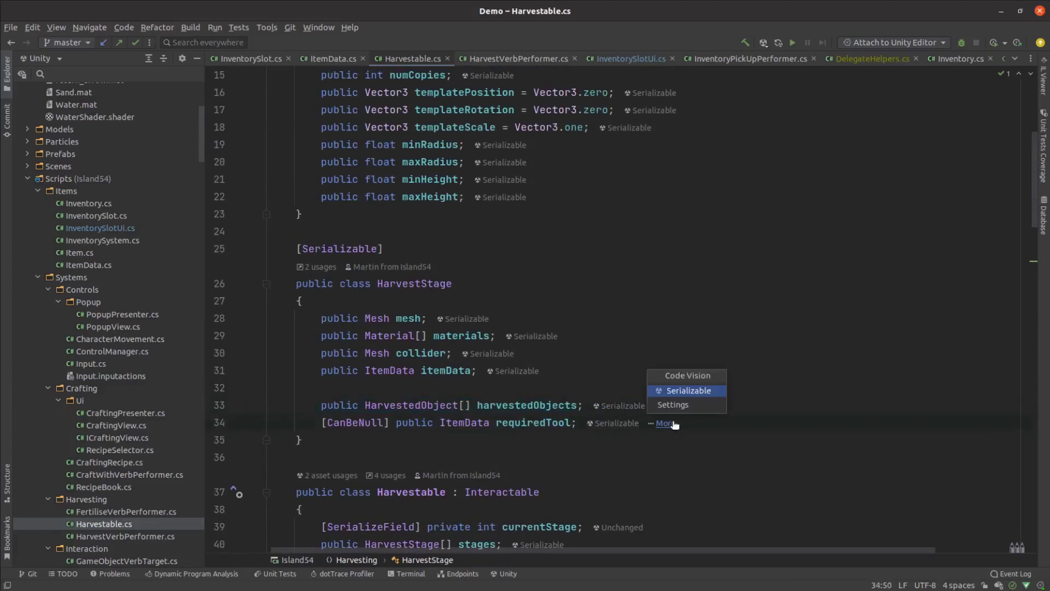
pyautogui.press('Escape')
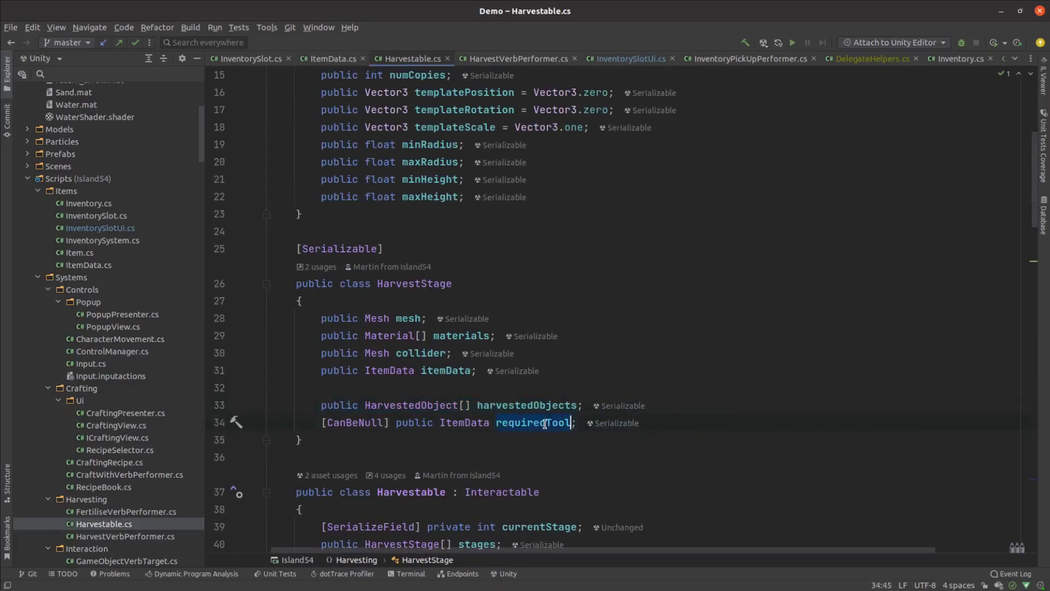
pyautogui.tripleClick(544, 423)
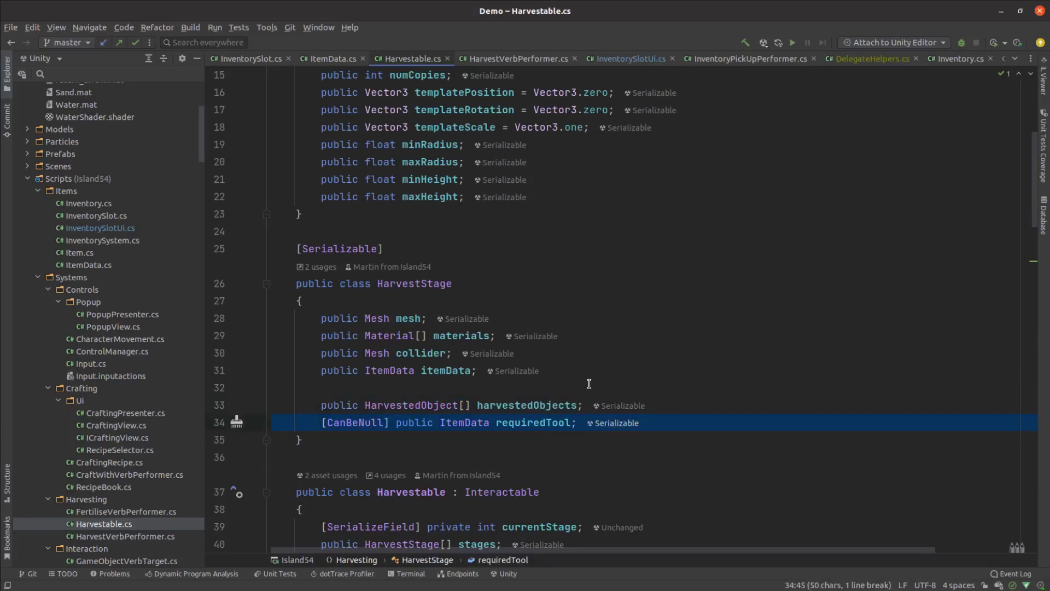
pyautogui.moveTo(478, 371); pyautogui.dragTo(236, 320)
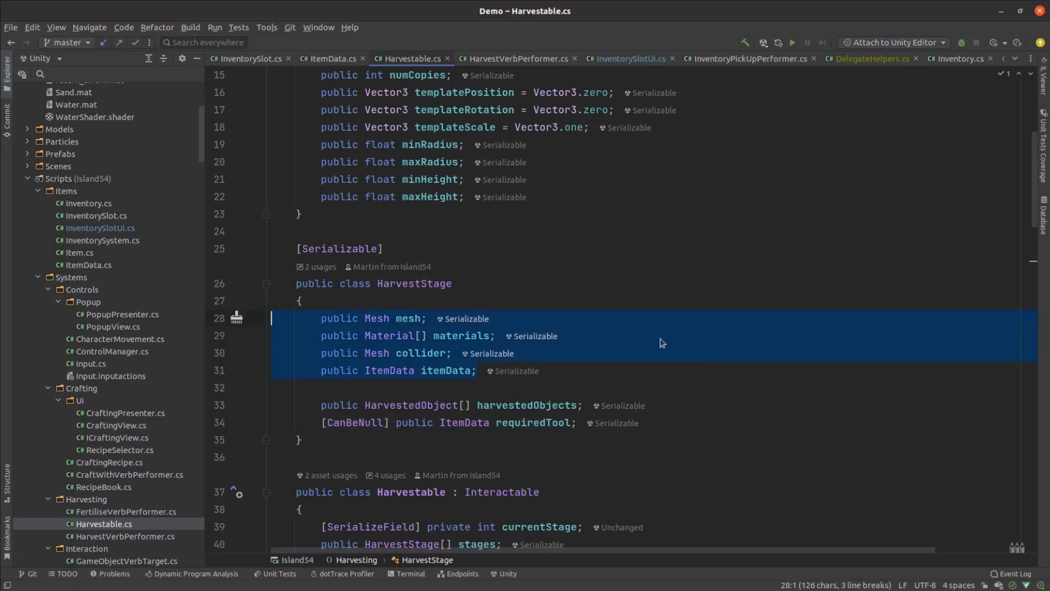
pyautogui.click(385, 322)
pyautogui.click(402, 320)
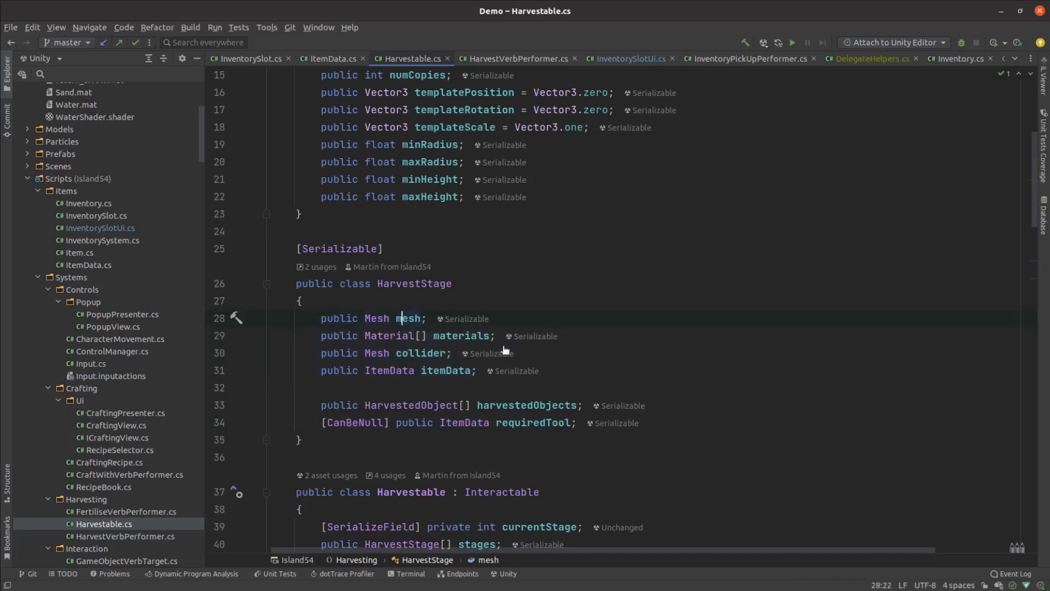
pyautogui.scroll(5, 540, 330)
pyautogui.doubleClick(450, 317)
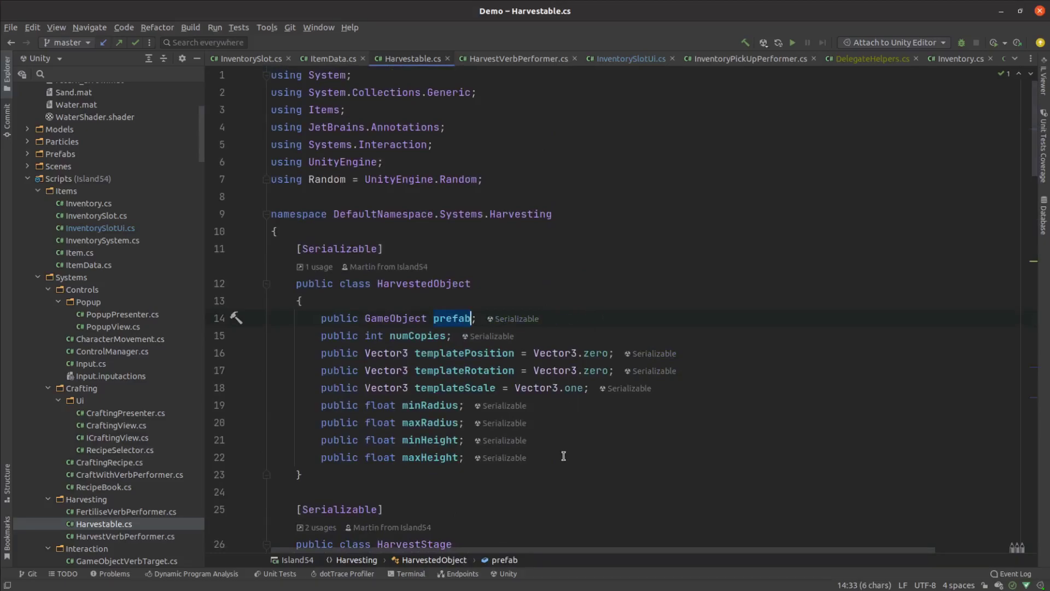
pyautogui.moveTo(564, 456); pyautogui.dragTo(236, 391)
pyautogui.click(547, 354)
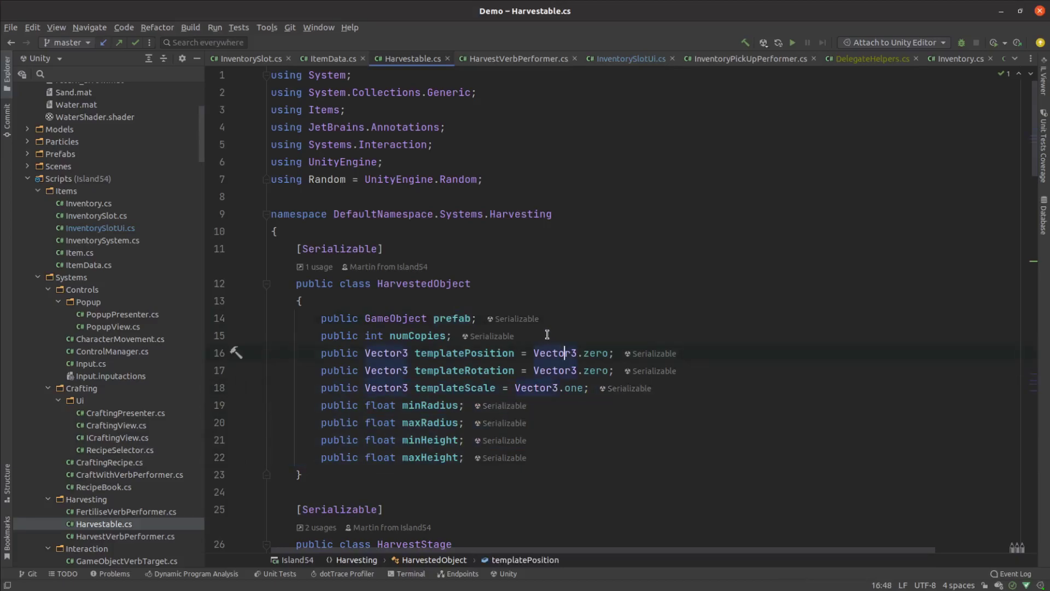
pyautogui.moveTo(506, 448)
pyautogui.mouseDown()
pyautogui.moveTo(237, 369)
pyautogui.moveTo(236, 353)
pyautogui.mouseUp()
pyautogui.scroll(-5, 644, 328)
pyautogui.scroll(-5, 647, 320)
pyautogui.scroll(-5, 647, 321)
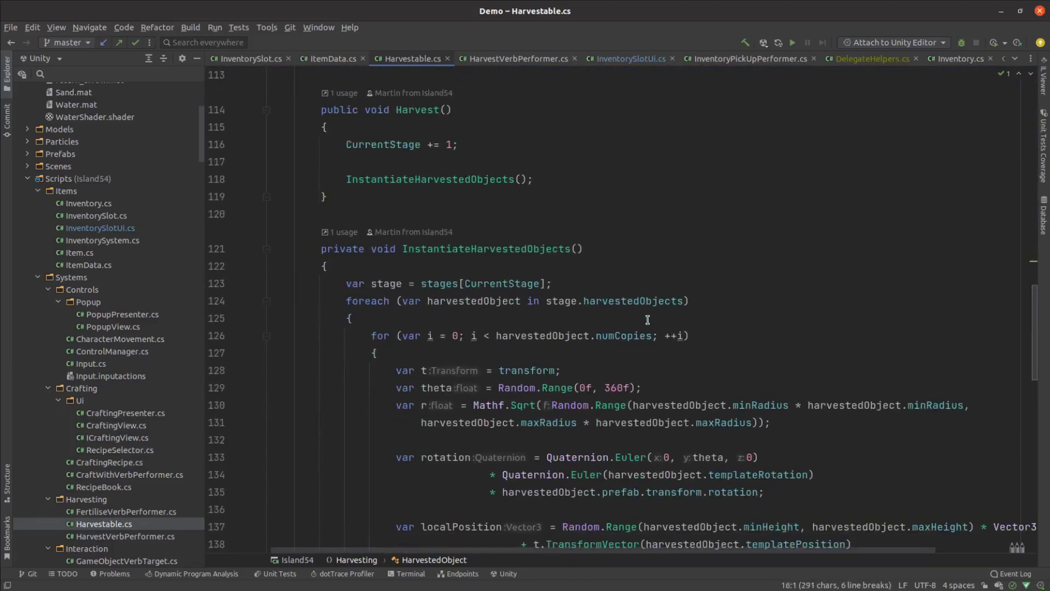
pyautogui.scroll(-3, 647, 320)
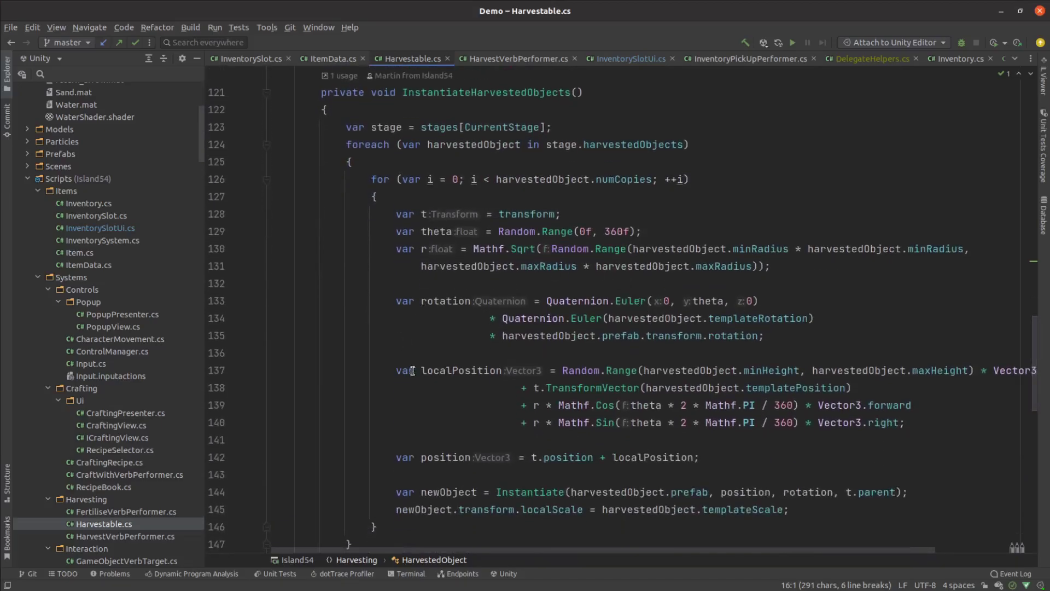
# Step: Walk through InstantiateHarvestedObjects' angle, radius, rotation and spawn-and-scale code
pyautogui.click(433, 370)
pyautogui.click(437, 301)
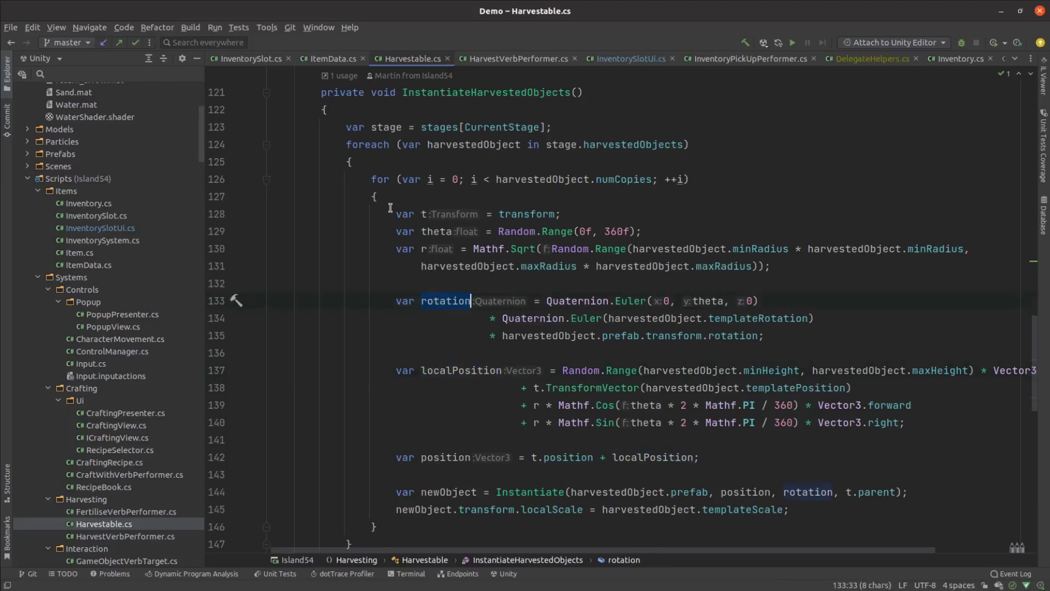
pyautogui.moveTo(394, 212); pyautogui.dragTo(815, 271)
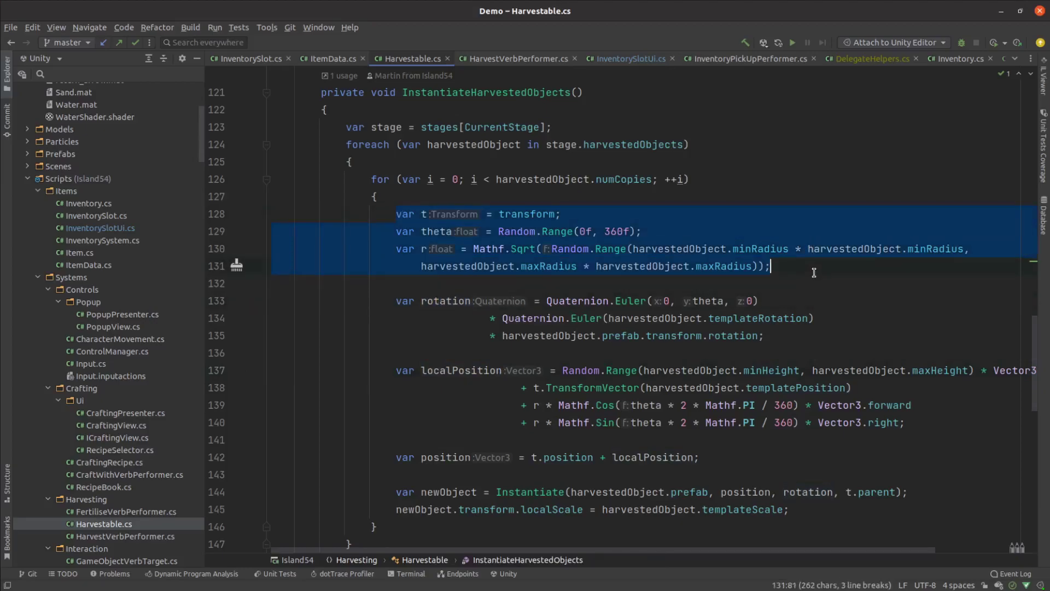
pyautogui.moveTo(810, 509); pyautogui.dragTo(273, 491)
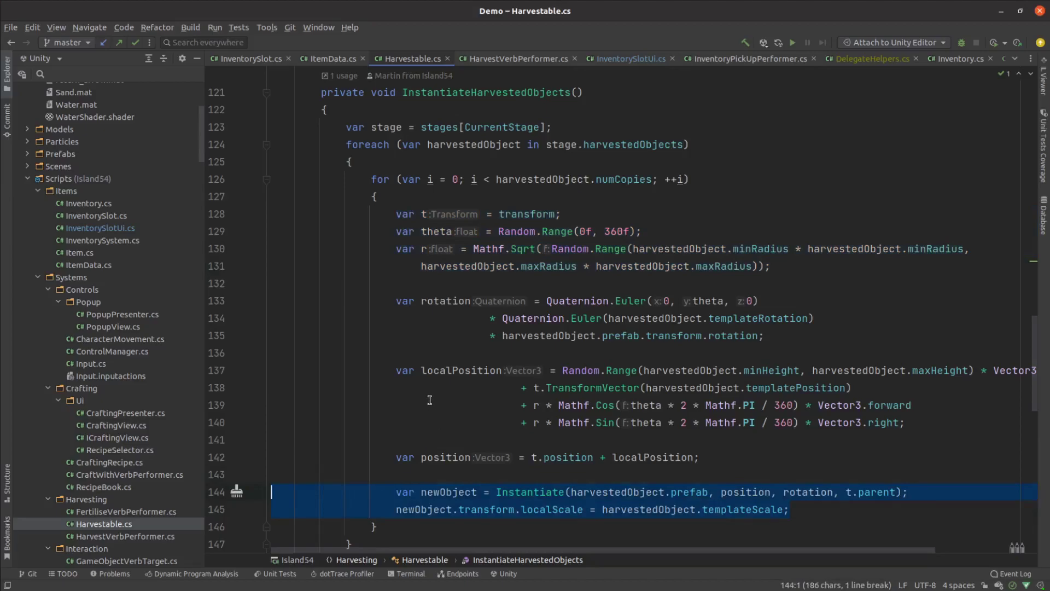
pyautogui.moveTo(790, 337); pyautogui.dragTo(272, 301)
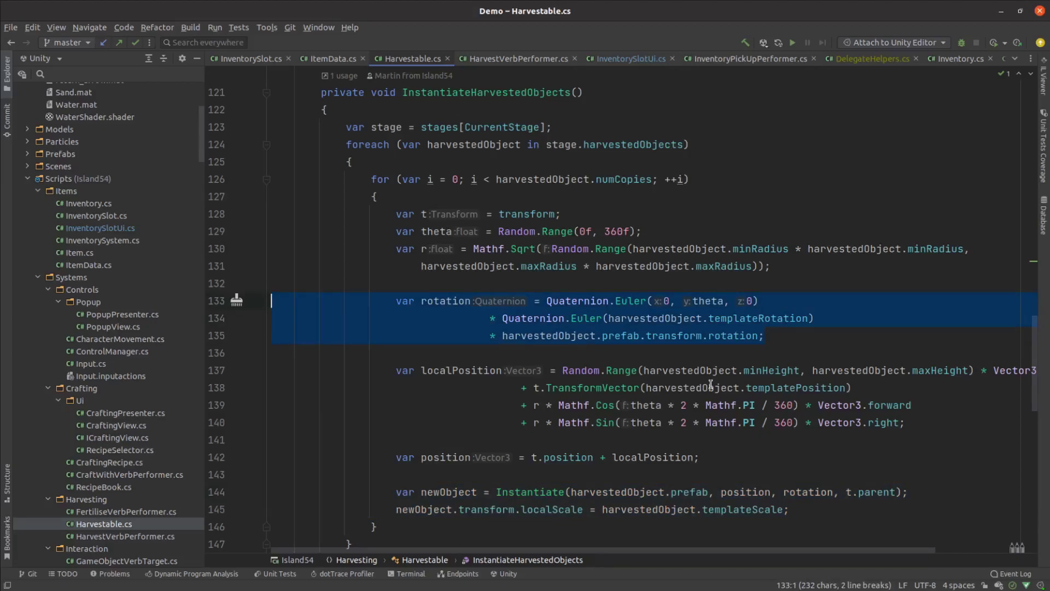
pyautogui.click(782, 337)
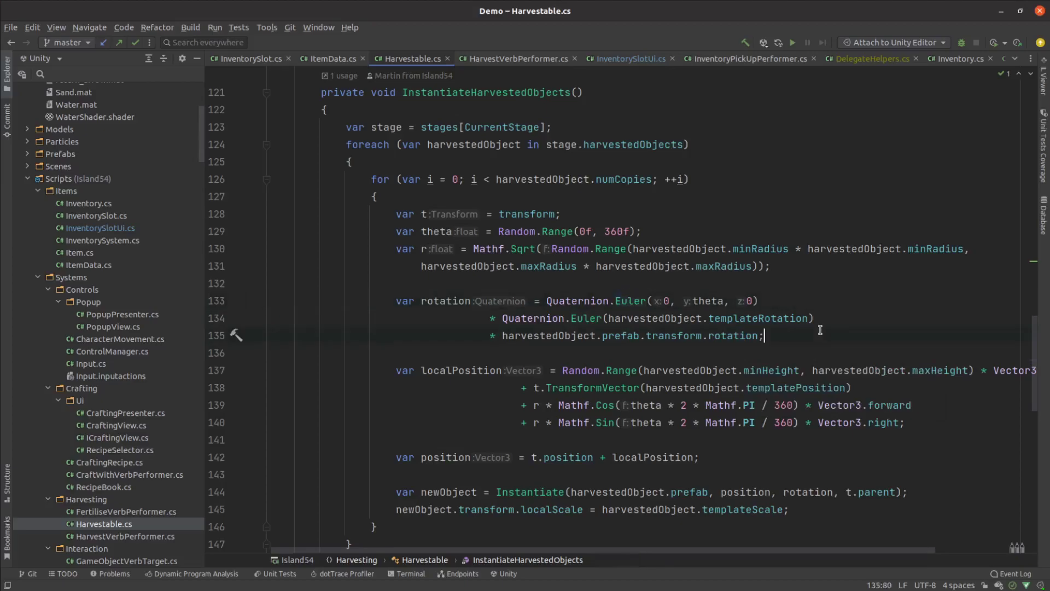
# Step: Open HarvestVerbPerformer.cs and point out target, CanHarvest and the Harvest call in TryPerform
pyautogui.press('shift')
pyautogui.press('shift')
pyautogui.write('HarVe')
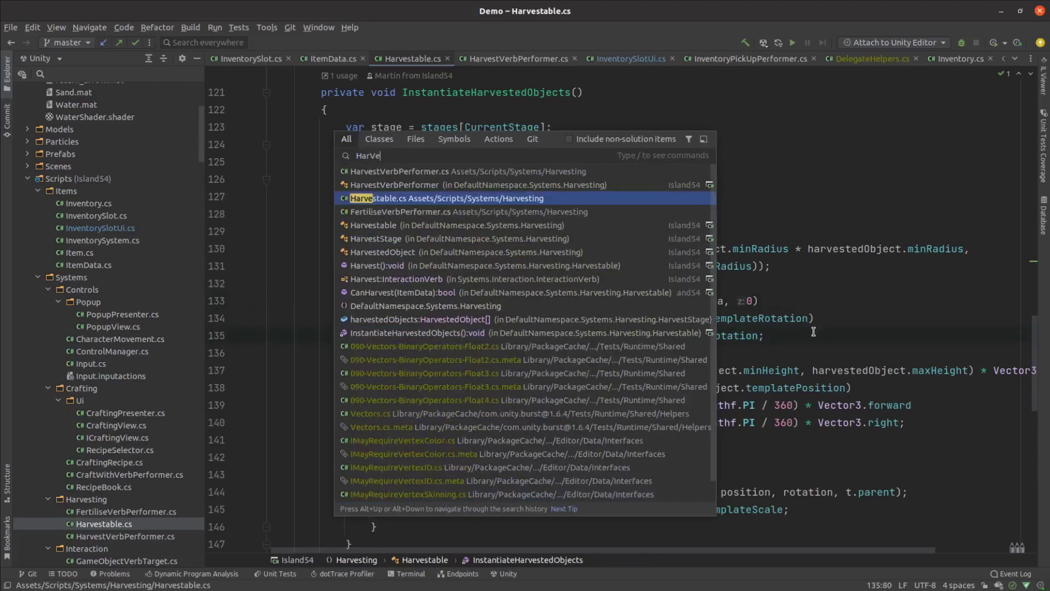
pyautogui.write('rb')
pyautogui.press('Return')
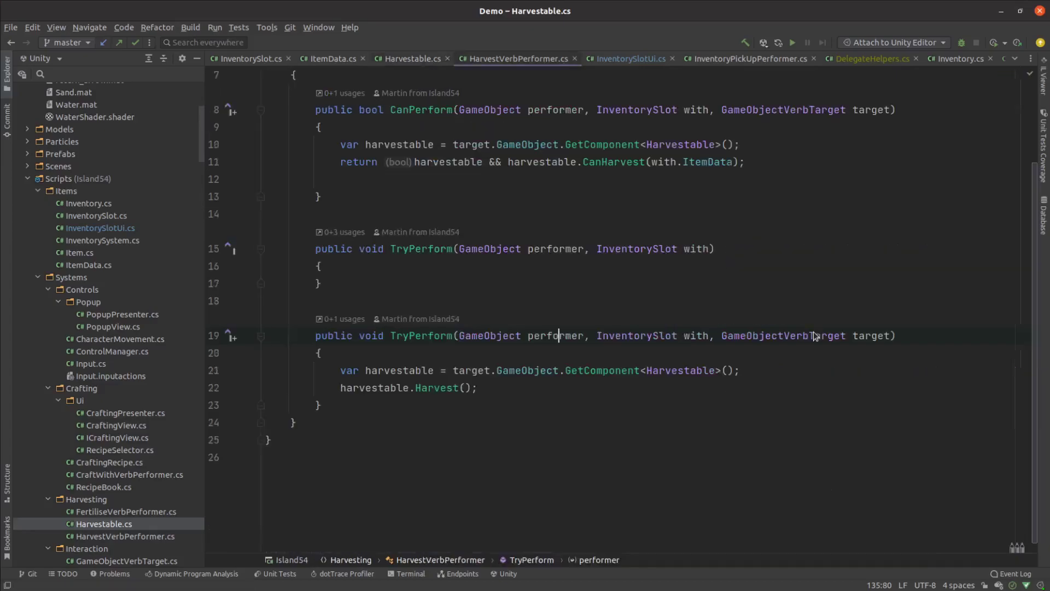
pyautogui.click(485, 248)
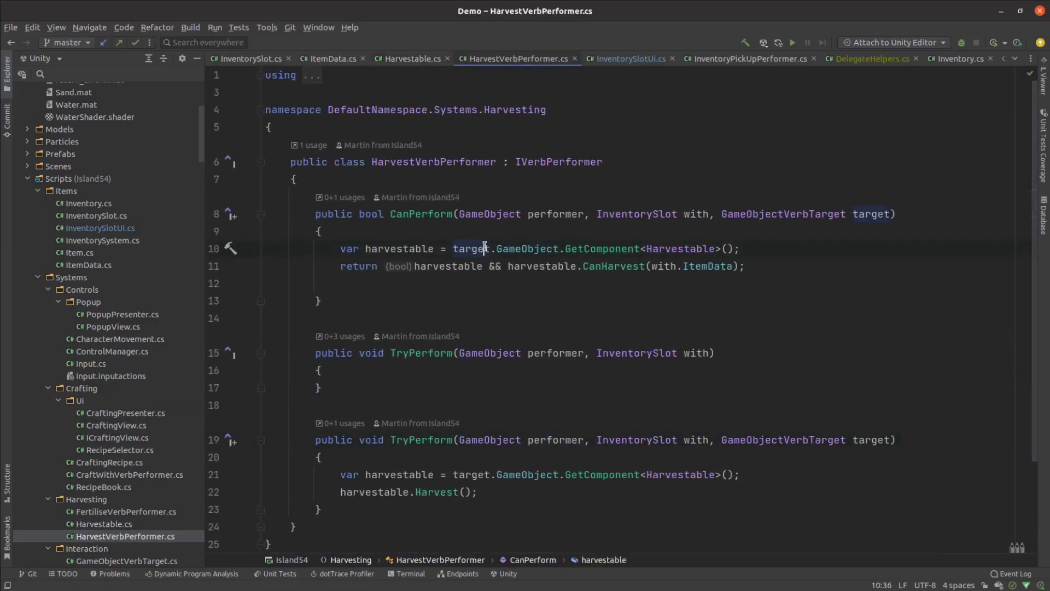
pyautogui.doubleClick(611, 263)
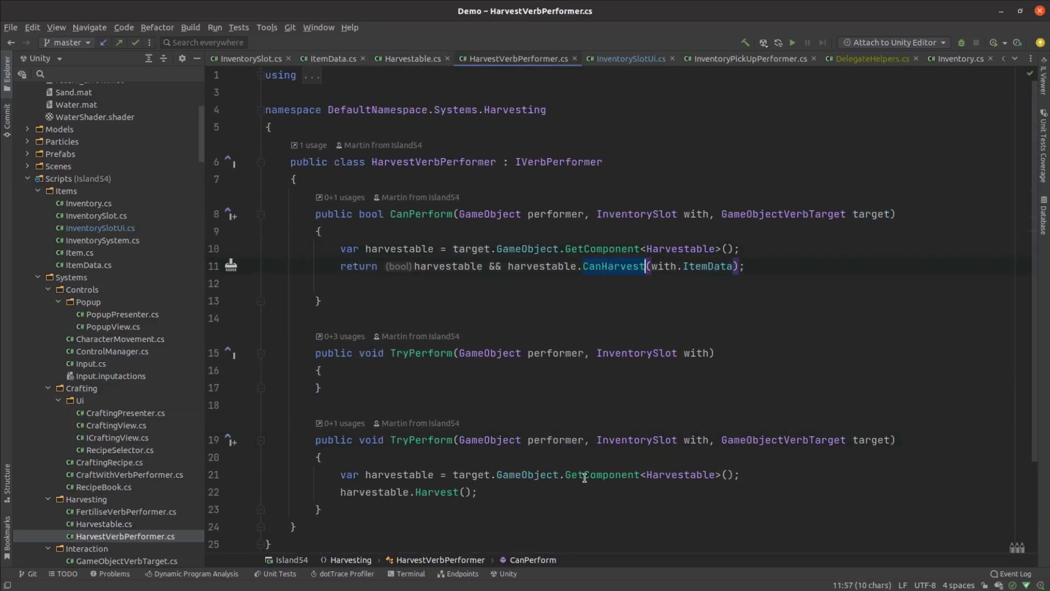
pyautogui.scroll(-1, 470, 408)
pyautogui.click(451, 440)
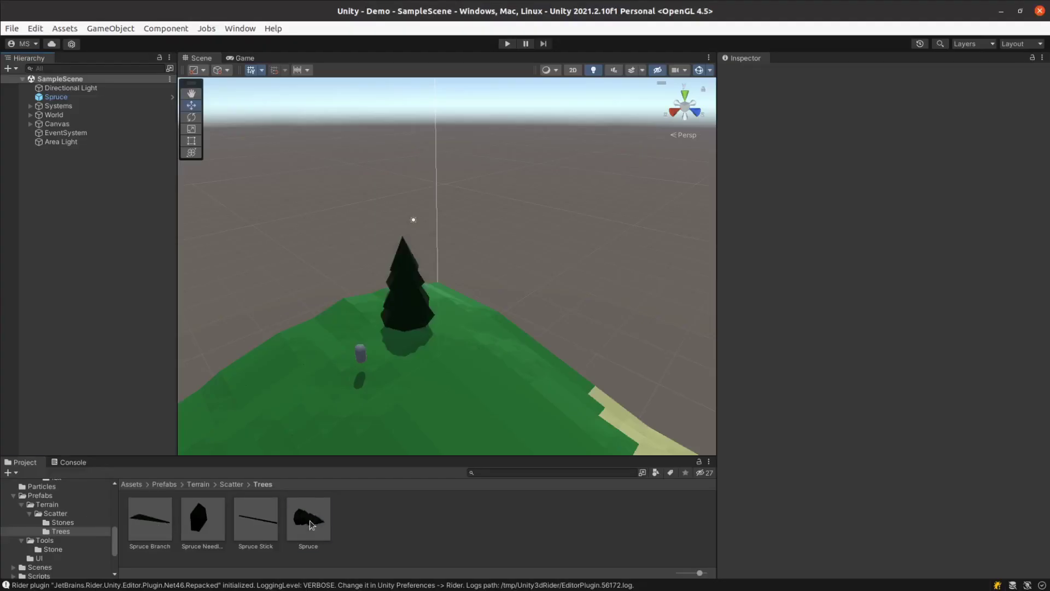
# Step: Inspect the Spruce prefab's stage meshes, branch copy counts, spawn height and Hitbox0 collider
pyautogui.click(311, 526)
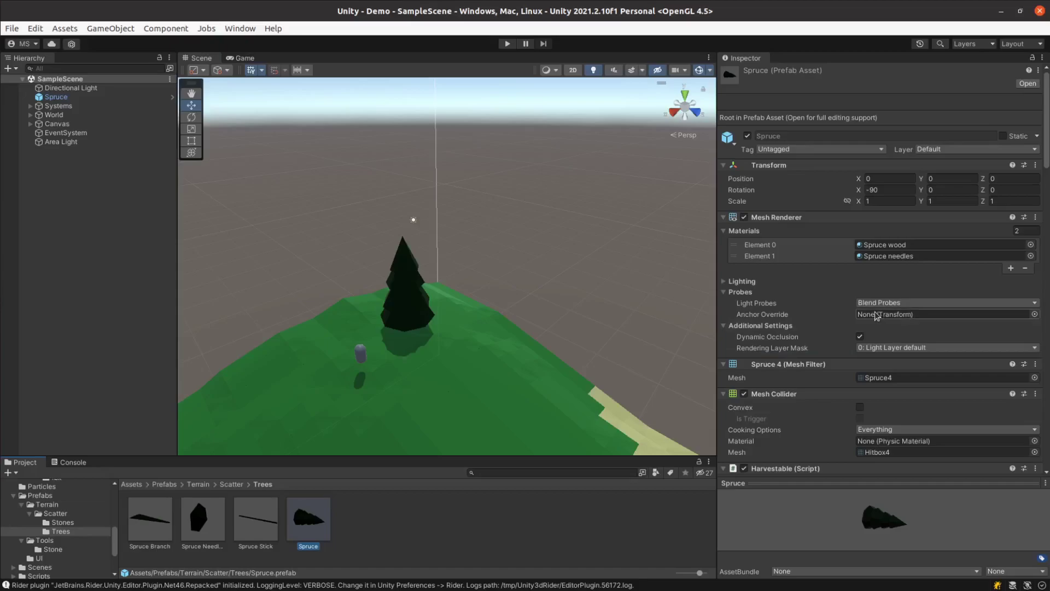
pyautogui.scroll(-5, 876, 314)
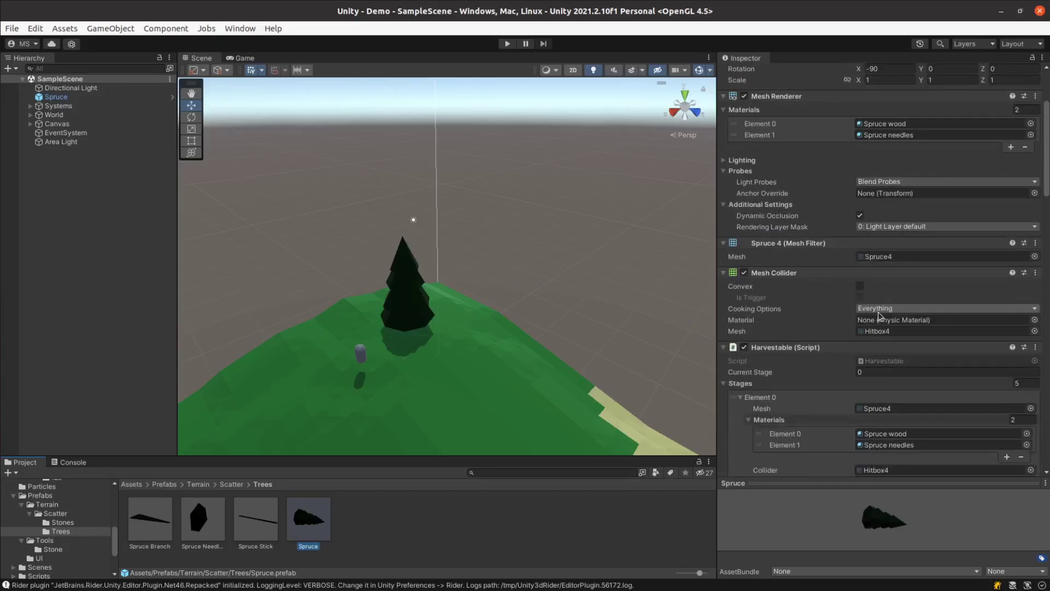
pyautogui.scroll(-3, 878, 316)
pyautogui.scroll(-2, 877, 313)
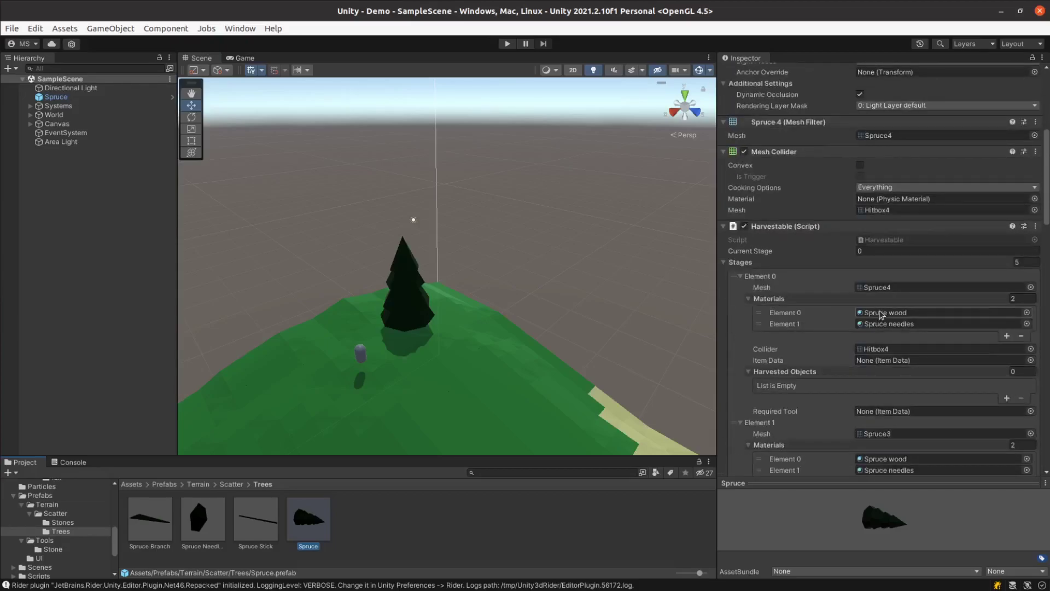
pyautogui.scroll(-2, 880, 313)
pyautogui.scroll(-2, 882, 312)
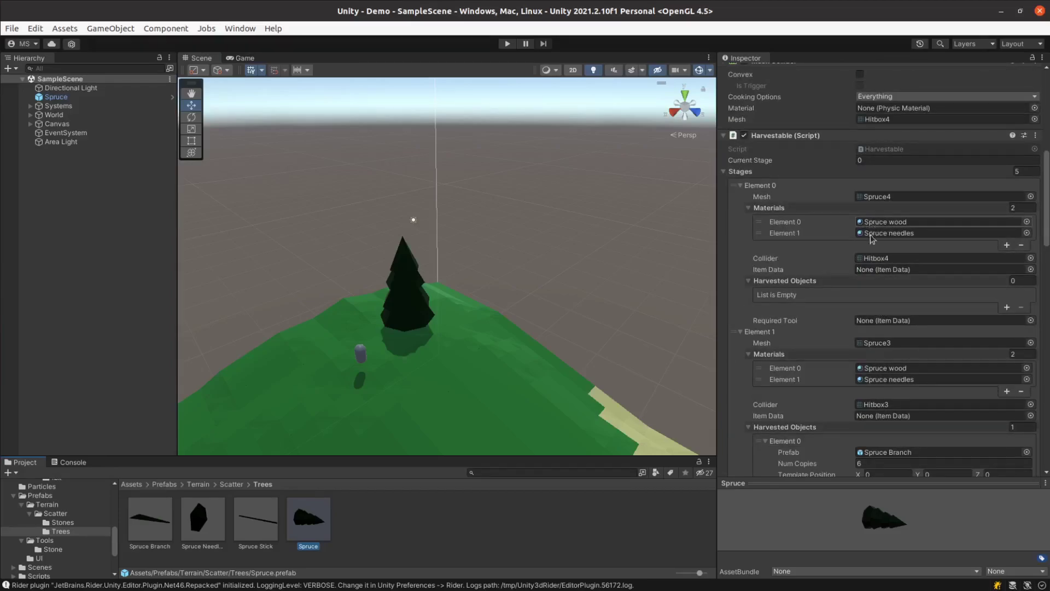
pyautogui.click(902, 197)
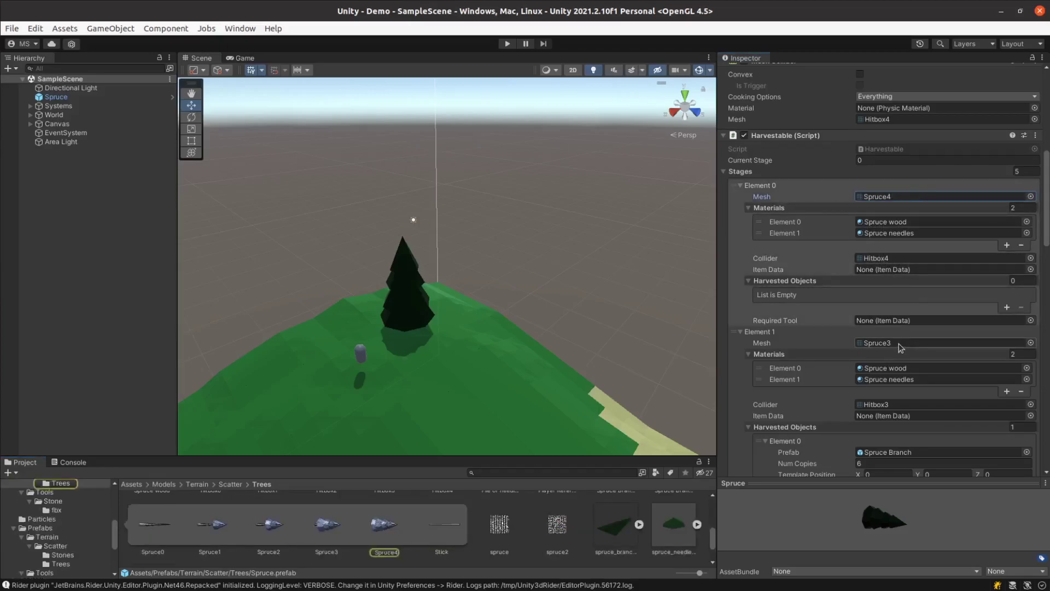
pyautogui.scroll(-3, 899, 262)
pyautogui.click(900, 282)
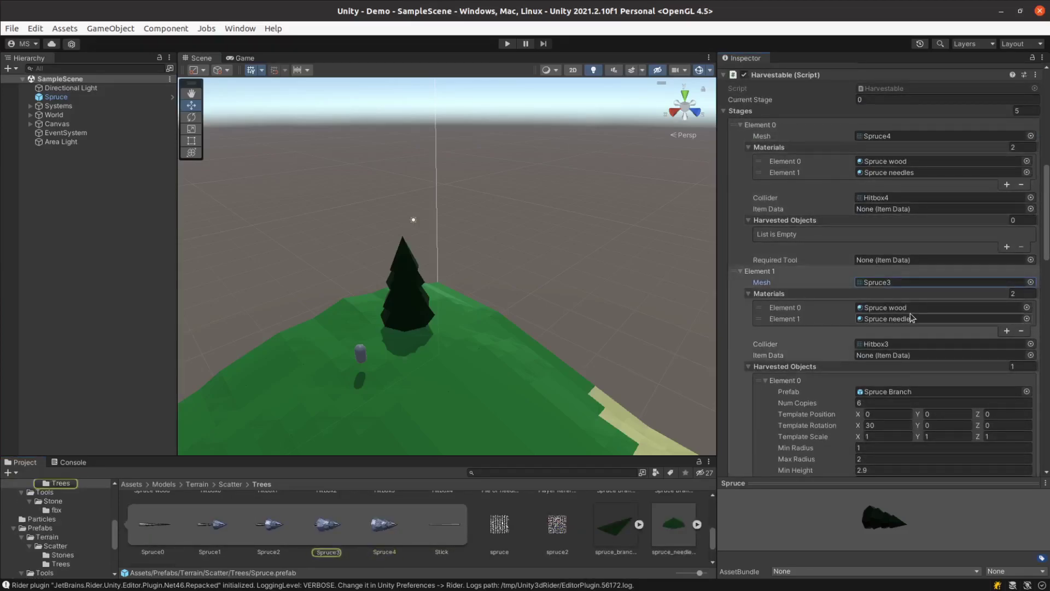
pyautogui.scroll(-1, 886, 336)
pyautogui.click(875, 369)
pyautogui.scroll(-1, 875, 369)
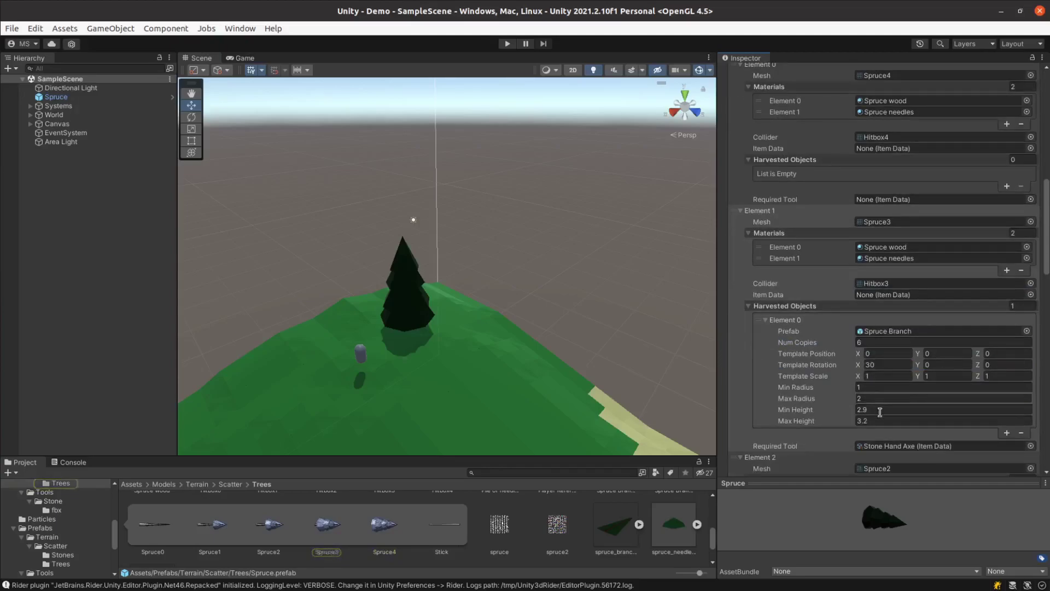
pyautogui.click(876, 411)
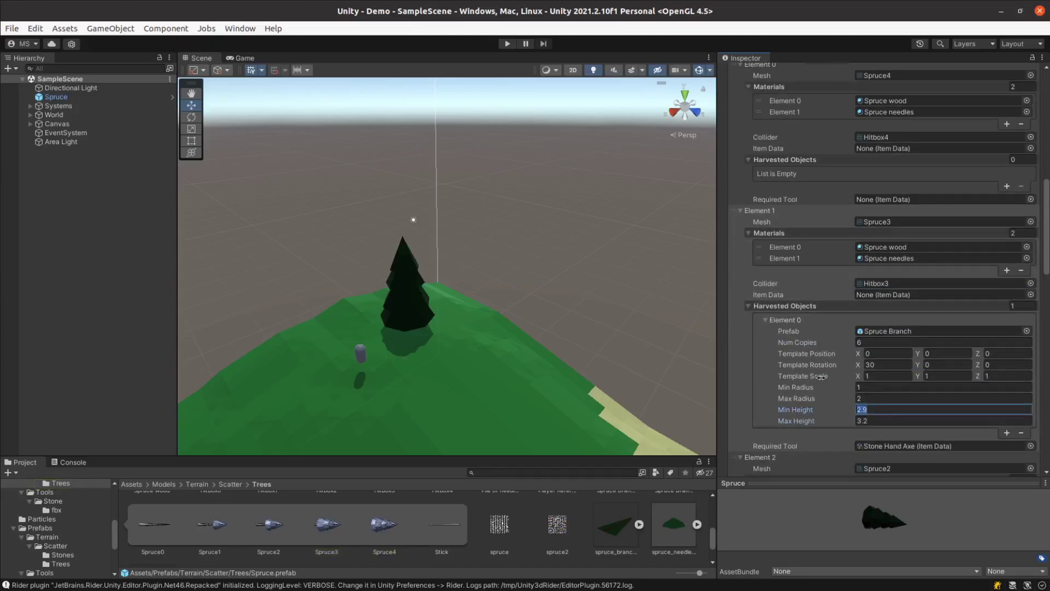
pyautogui.scroll(-2, 822, 376)
pyautogui.scroll(-3, 861, 345)
pyautogui.scroll(-3, 886, 328)
pyautogui.scroll(-2, 908, 306)
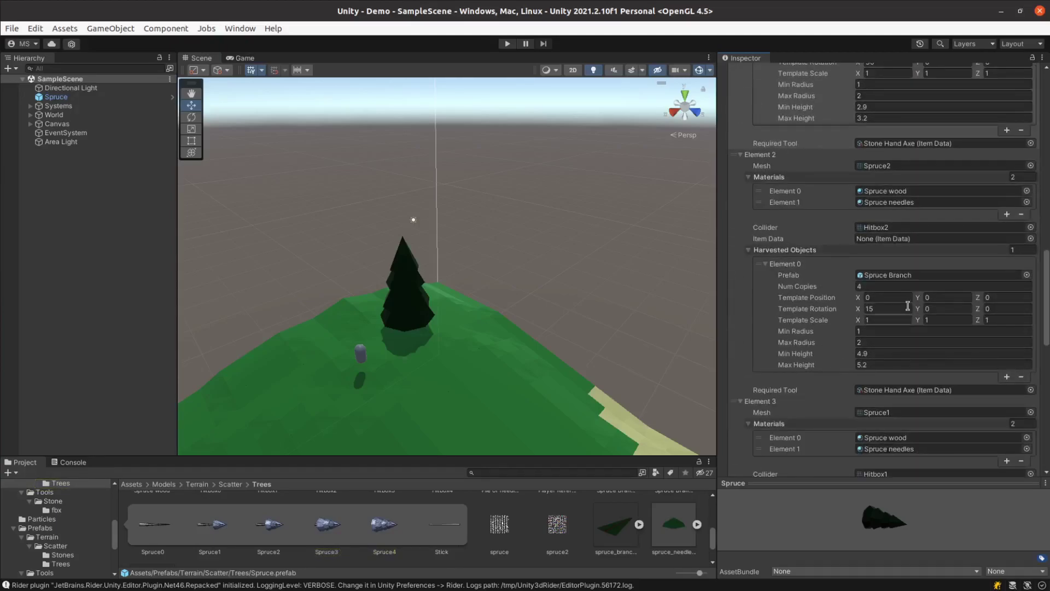
pyautogui.scroll(-5, 870, 312)
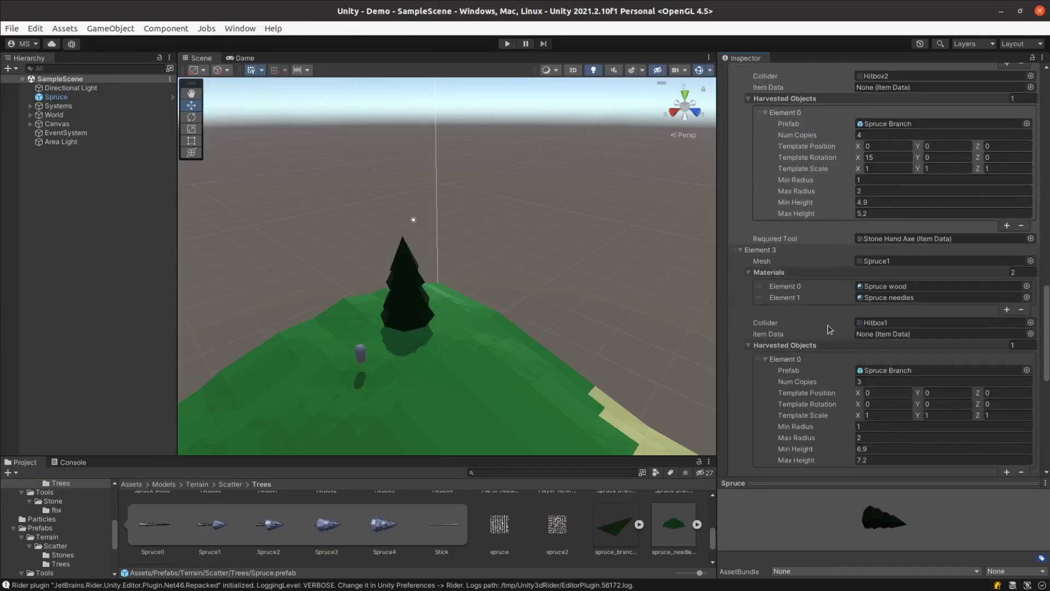
pyautogui.click(861, 381)
pyautogui.scroll(-4, 807, 325)
pyautogui.scroll(-3, 812, 352)
pyautogui.scroll(-3, 819, 381)
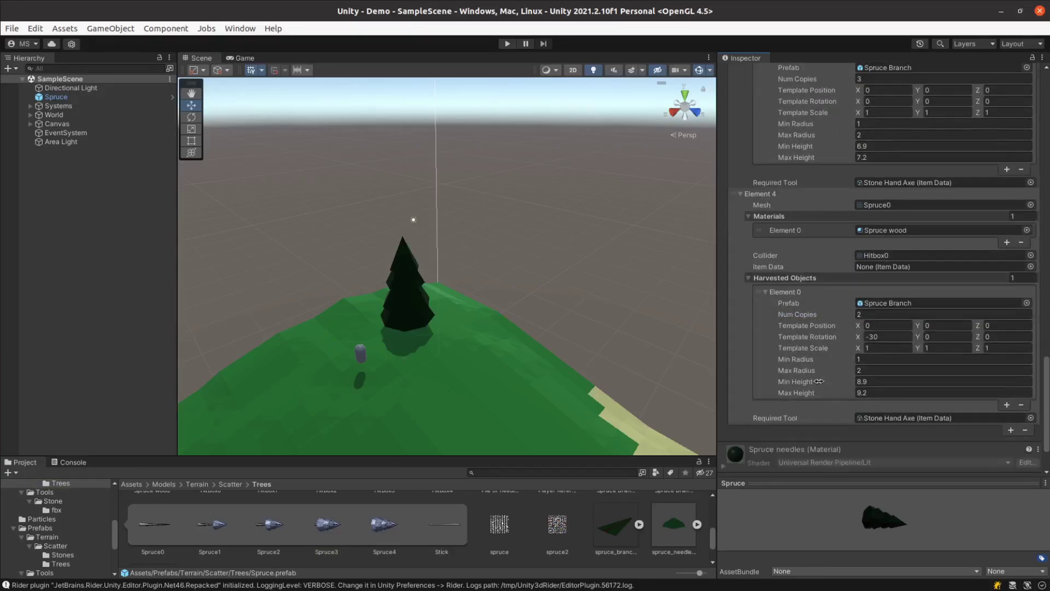
pyautogui.scroll(3, 820, 328)
pyautogui.click(902, 302)
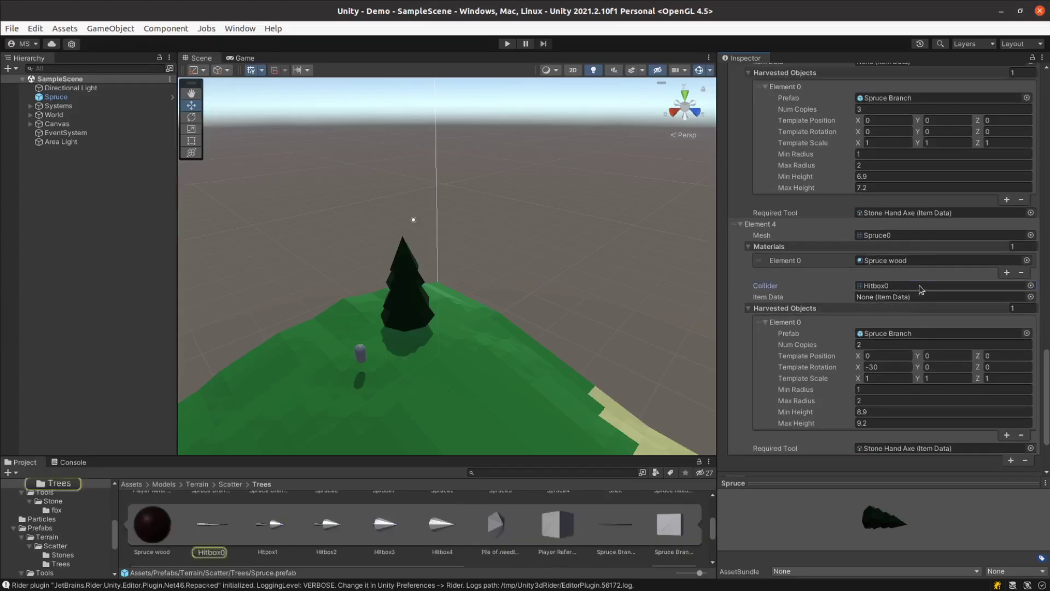
pyautogui.scroll(2, 903, 303)
pyautogui.scroll(5, 905, 358)
pyautogui.scroll(5, 905, 357)
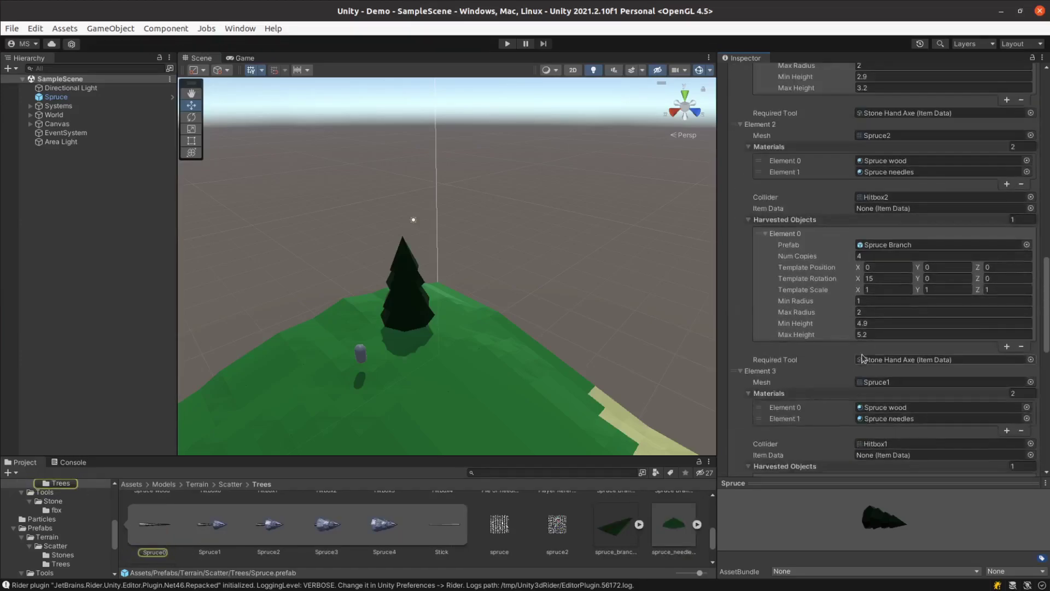
pyautogui.scroll(5, 905, 358)
pyautogui.scroll(4, 905, 358)
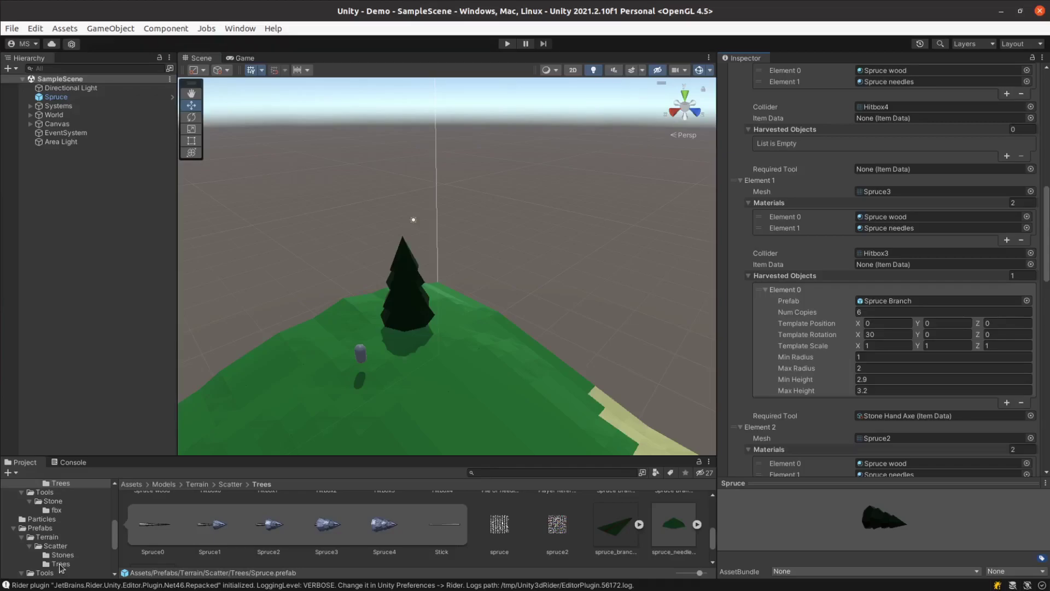
# Step: Inspect Spruce Branch's Harvestable stages: Spruce Branch mesh, Stick mesh, and the Spruce Needles drop
pyautogui.click(61, 564)
pyautogui.click(150, 526)
pyautogui.scroll(2, 923, 169)
pyautogui.click(952, 150)
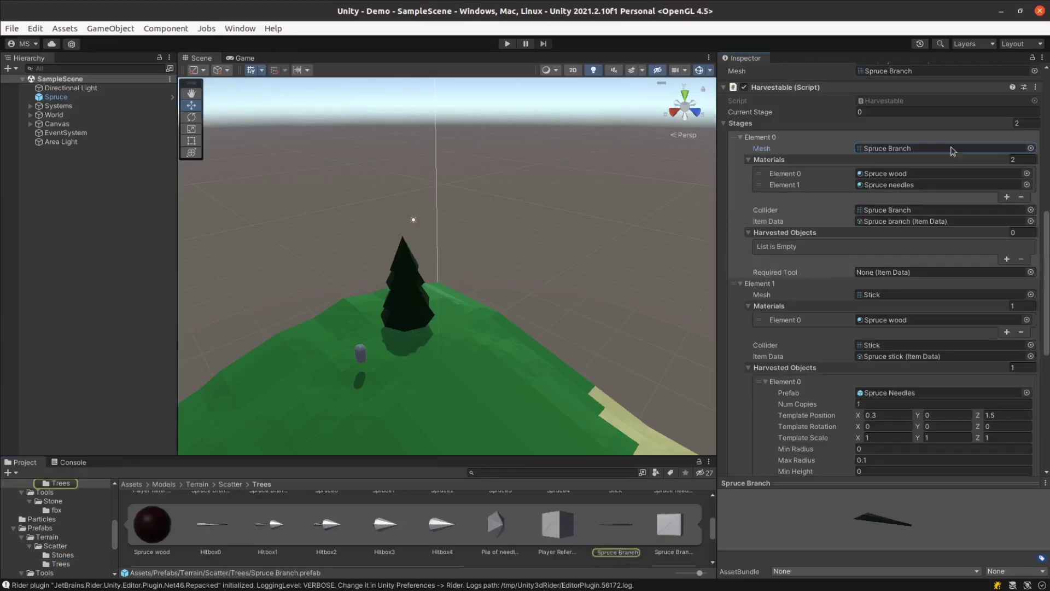
pyautogui.scroll(-1, 812, 252)
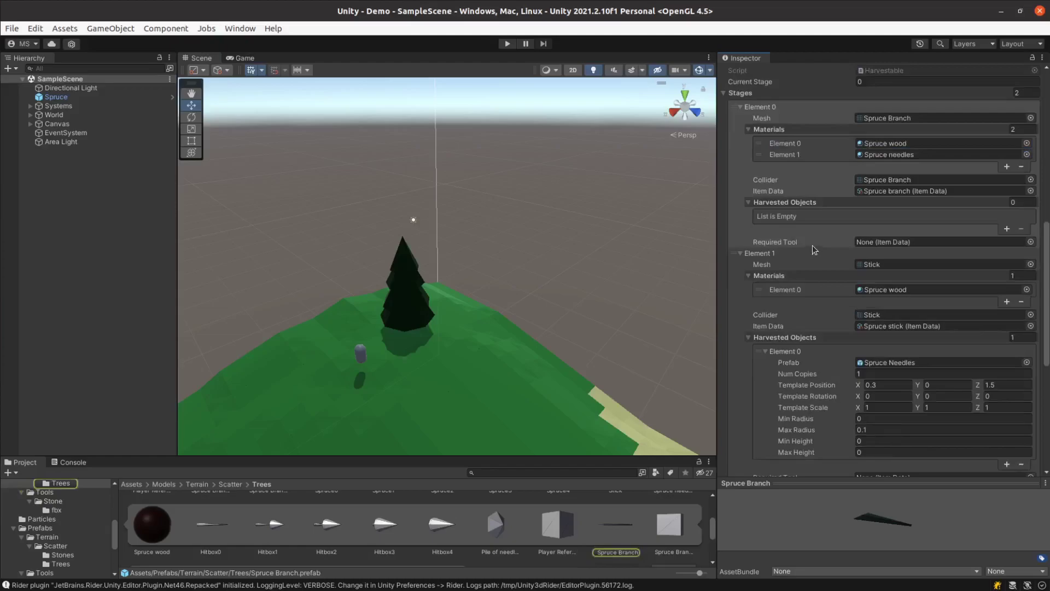
pyautogui.click(891, 264)
pyautogui.scroll(-2, 891, 266)
pyautogui.click(917, 303)
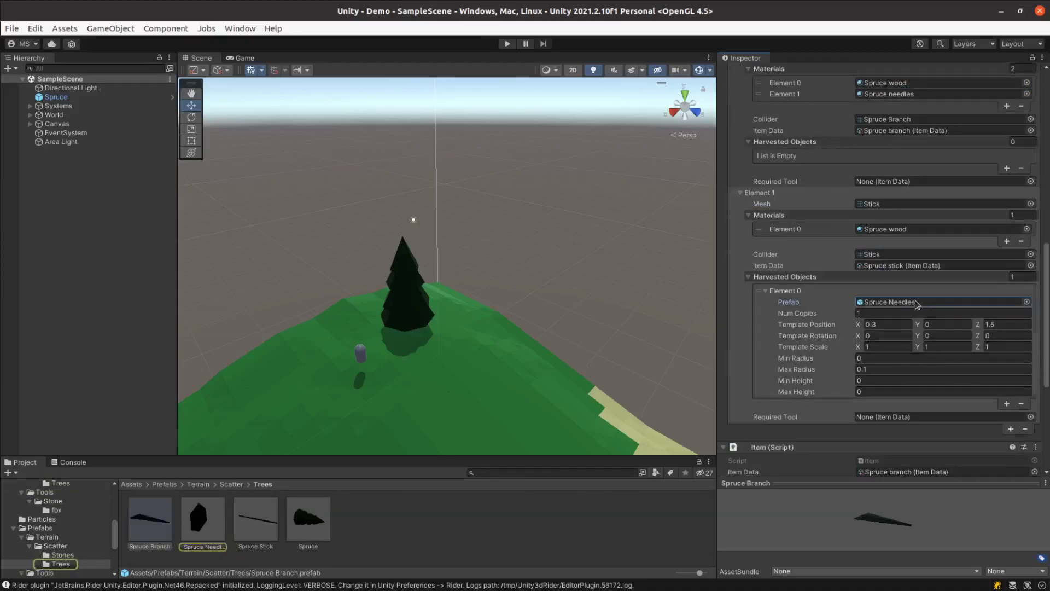
pyautogui.scroll(-2, 917, 303)
pyautogui.scroll(-2, 917, 302)
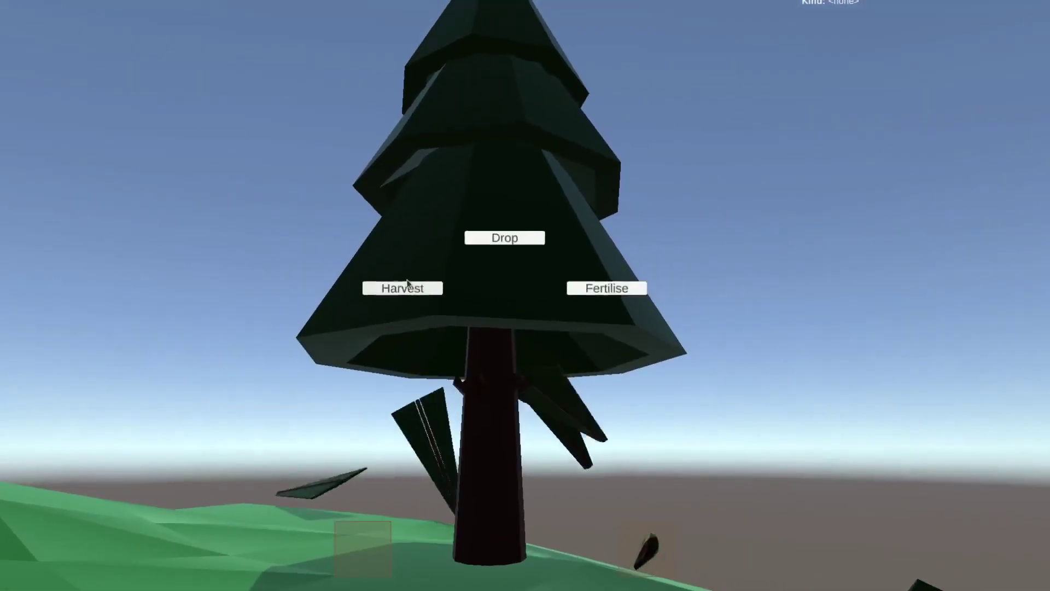
# Step: Harvest three needle layers off the spruce, then pick up and drop the fallen needle branch
pyautogui.click(400, 292)
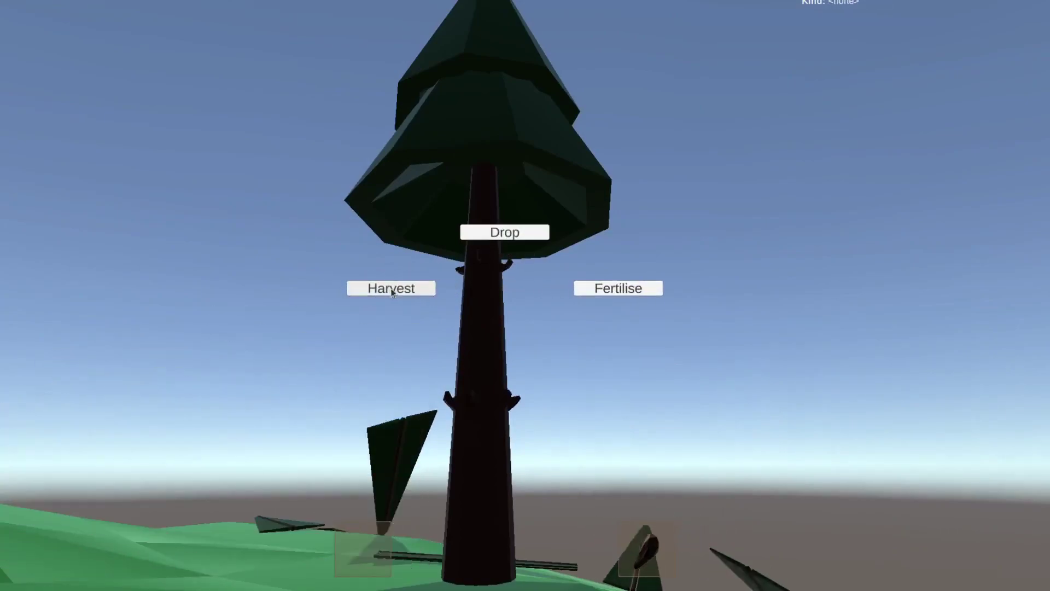
pyautogui.click(394, 293)
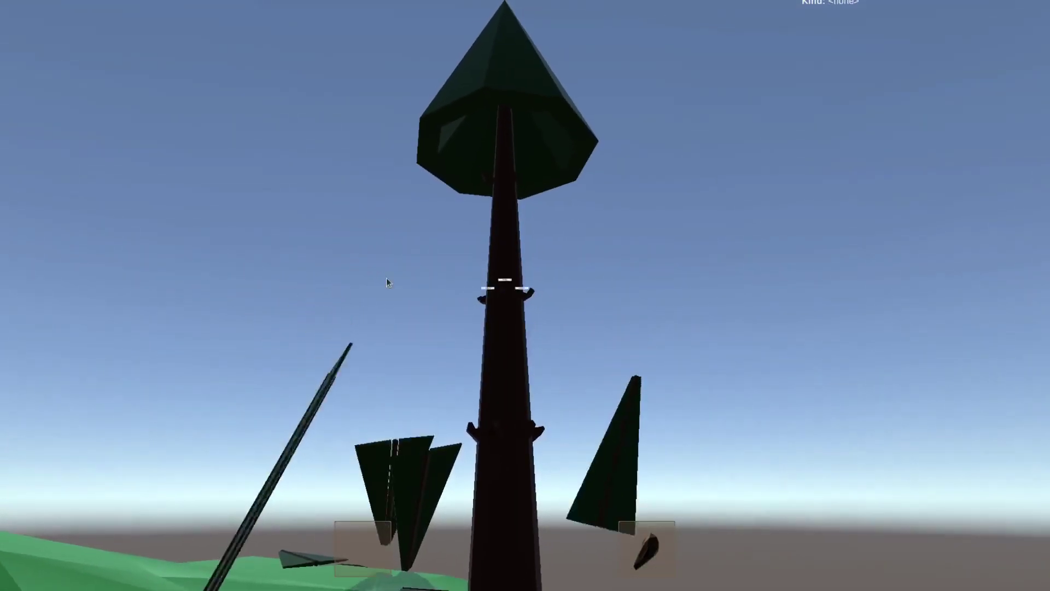
pyautogui.click(391, 289)
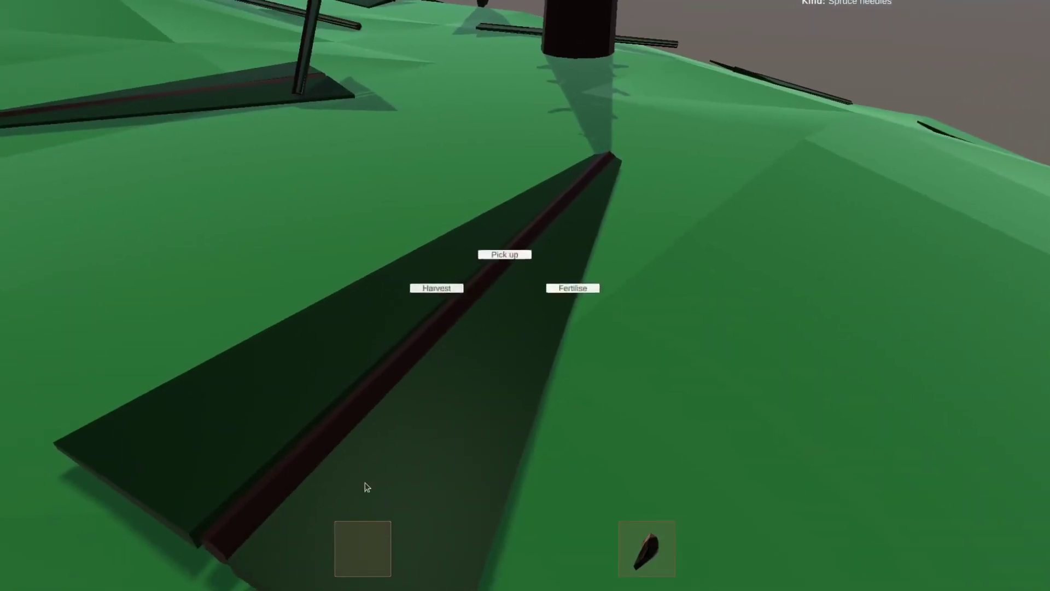
pyautogui.click(505, 233)
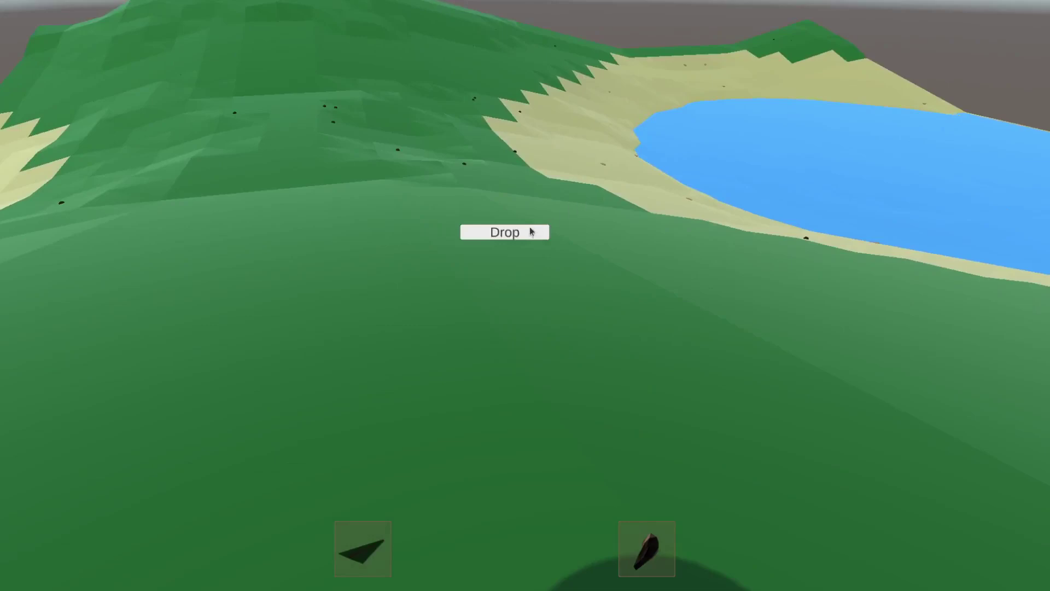
pyautogui.click(530, 233)
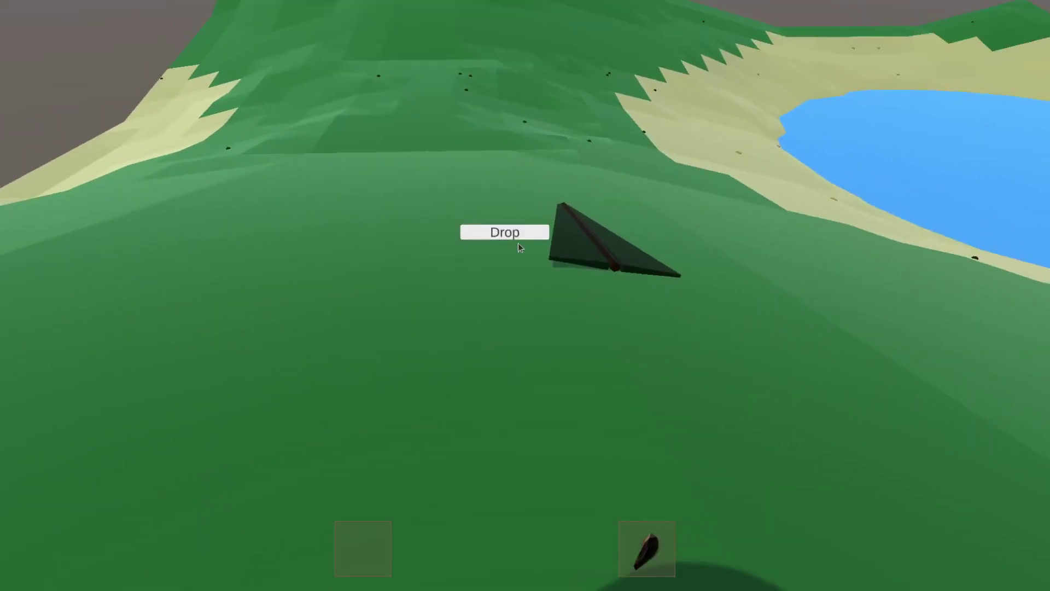
pyautogui.click(518, 243)
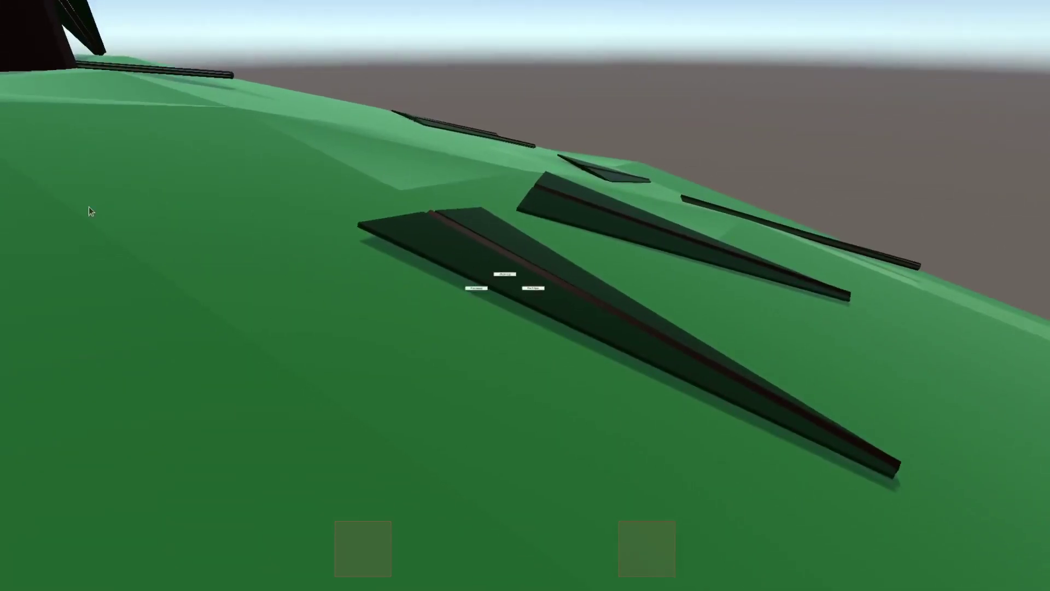
# Step: Harvest a fallen branch into a stick, pick up the stick, then drop the stick and rock
pyautogui.click(89, 206)
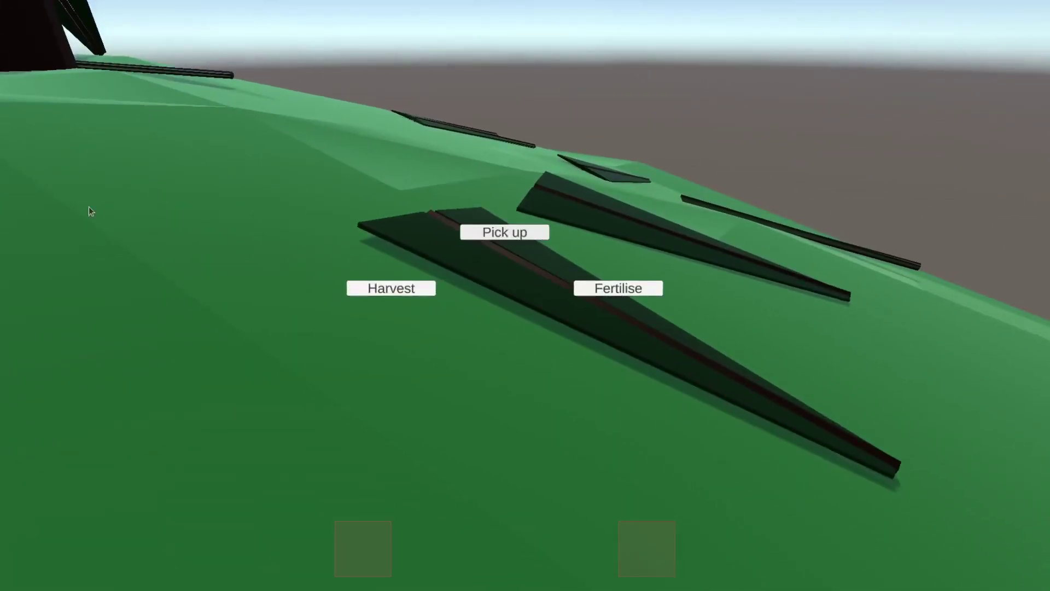
pyautogui.click(383, 290)
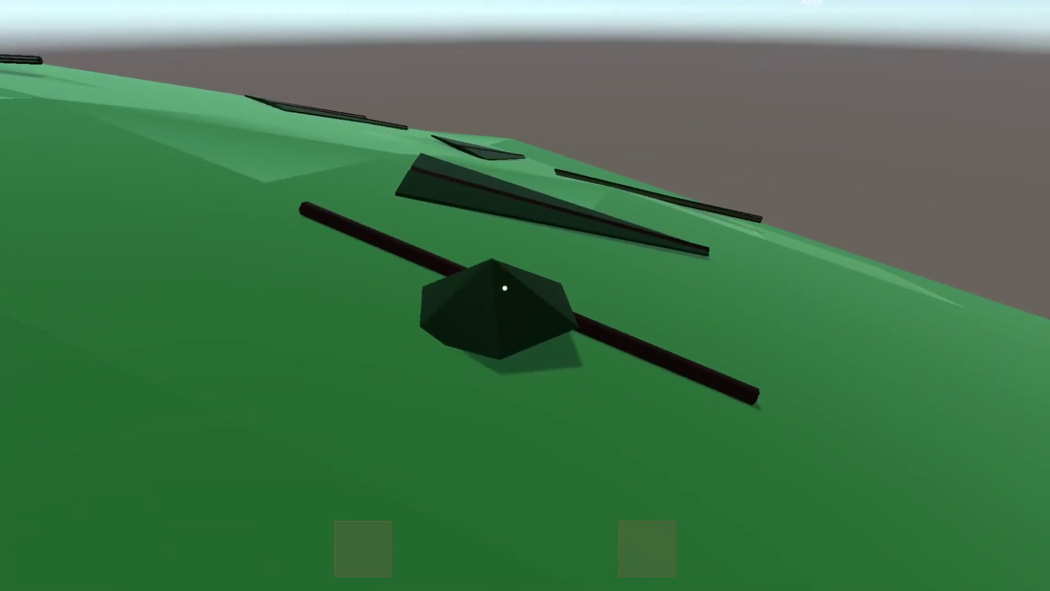
pyautogui.click(504, 288)
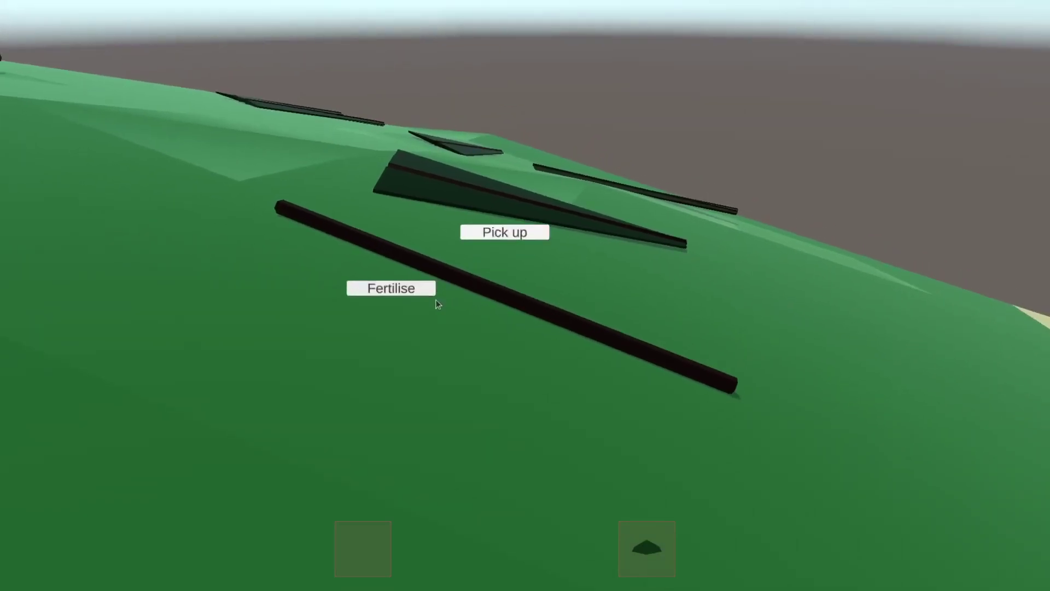
pyautogui.click(525, 236)
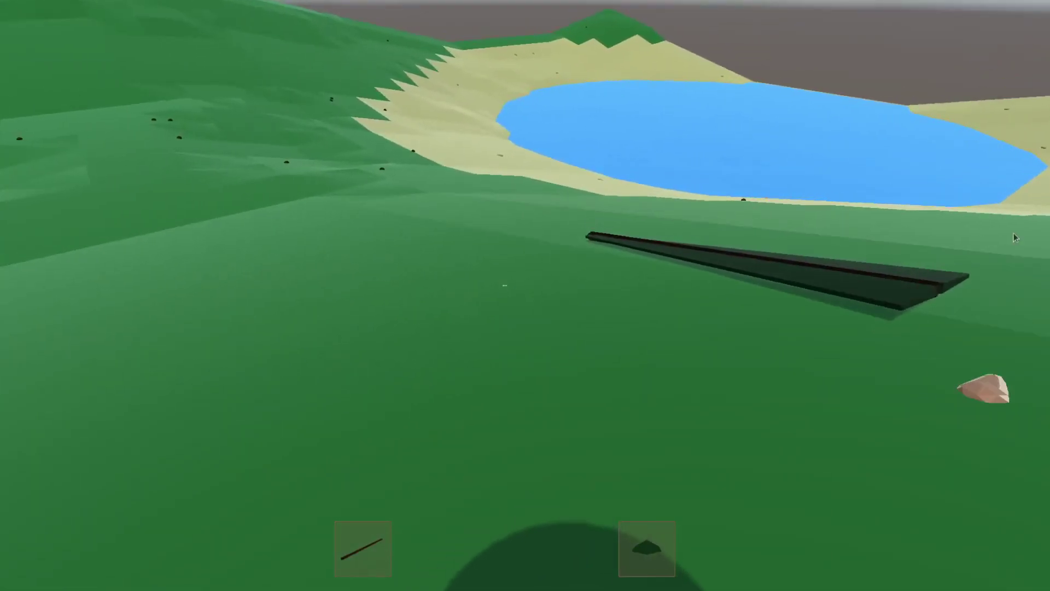
pyautogui.click(1015, 238)
pyautogui.click(520, 232)
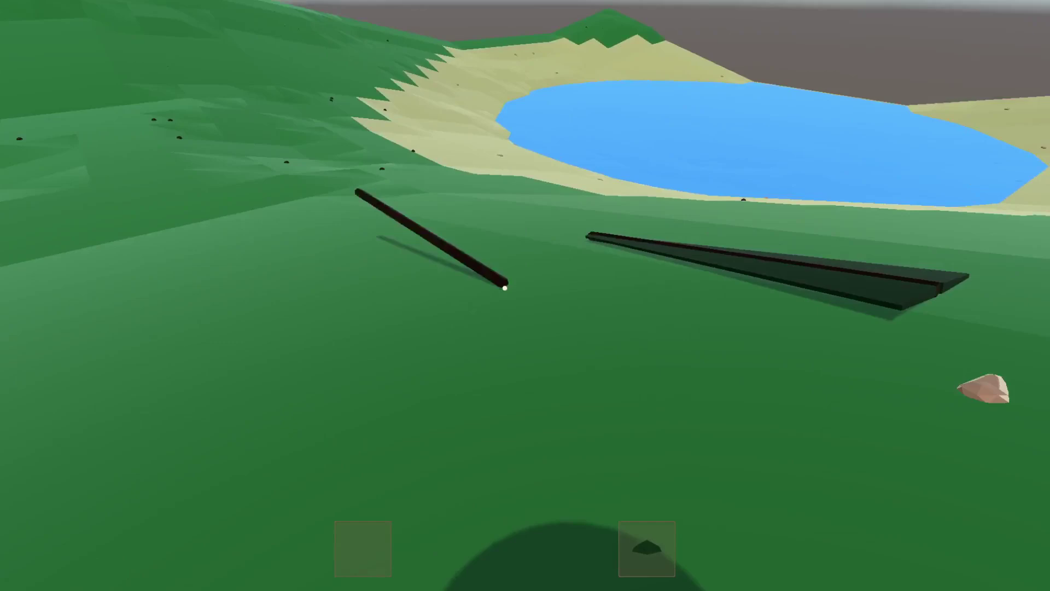
pyautogui.click(531, 229)
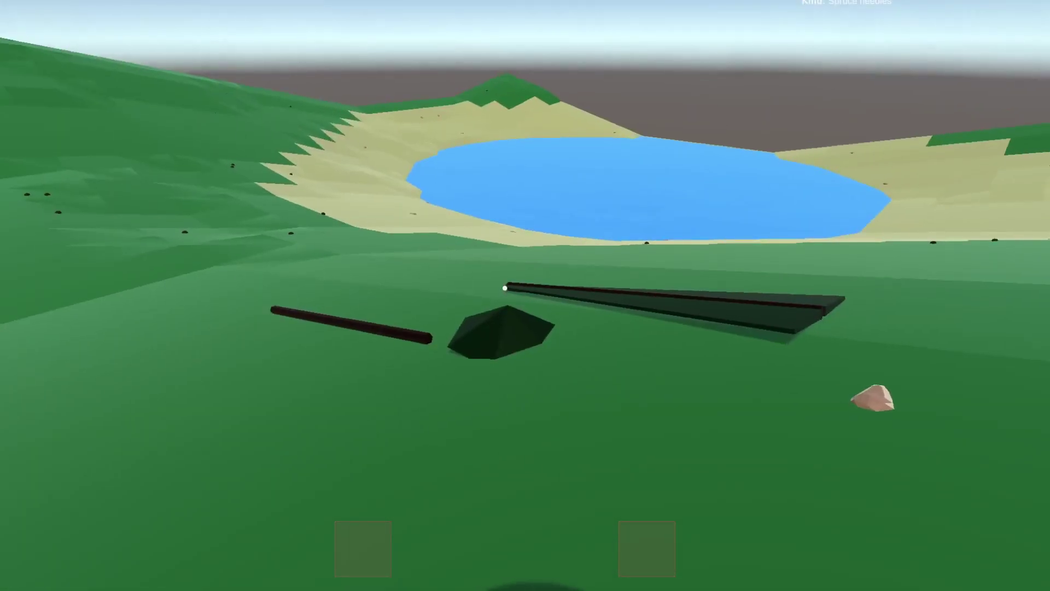
pyautogui.press('w')
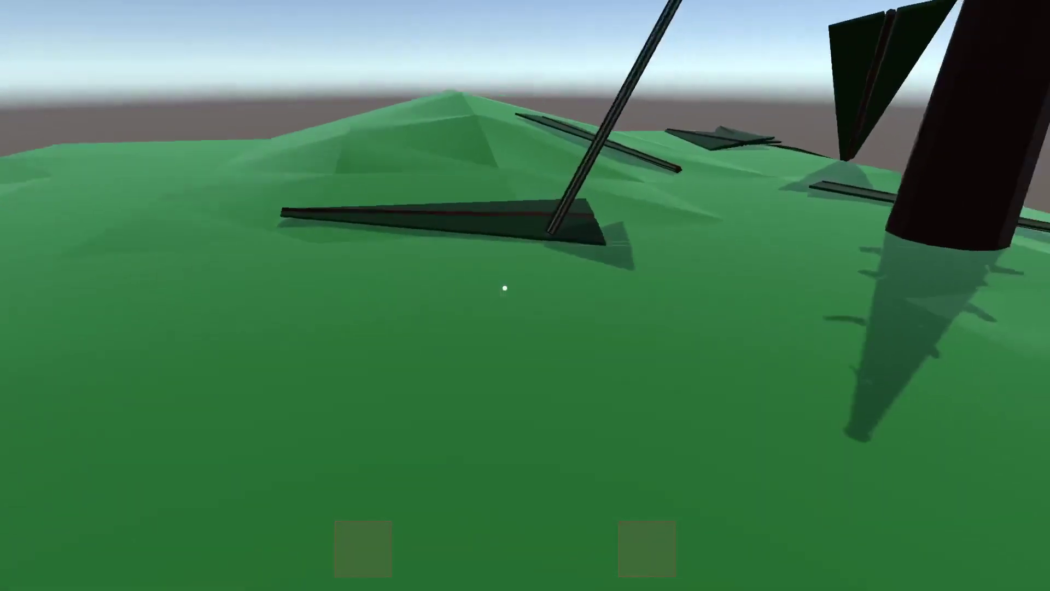
# Step: Pick up two fallen needle branches and drop both again
pyautogui.press('e')
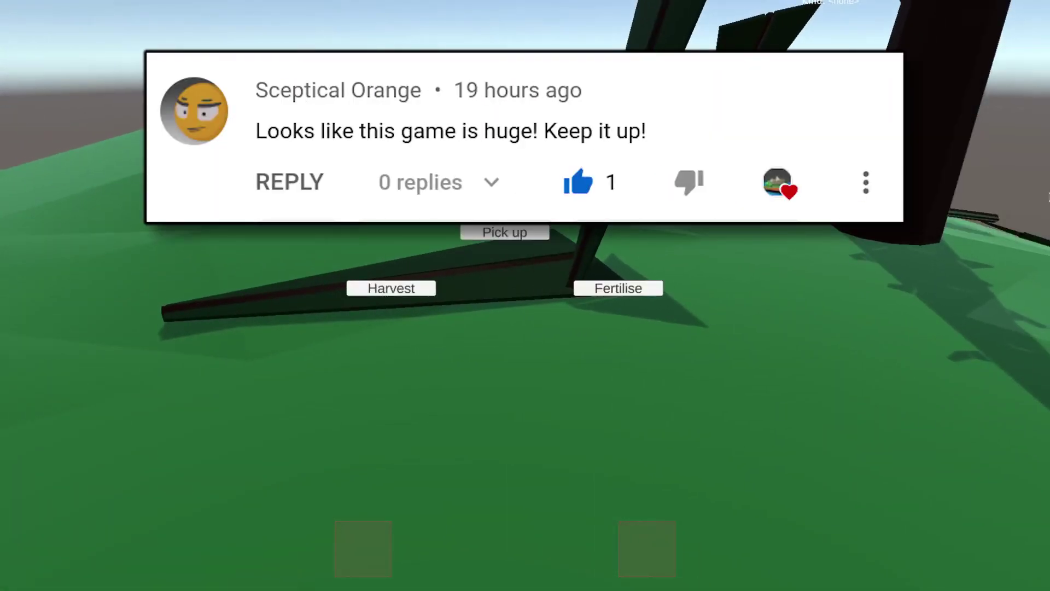
pyautogui.click(504, 232)
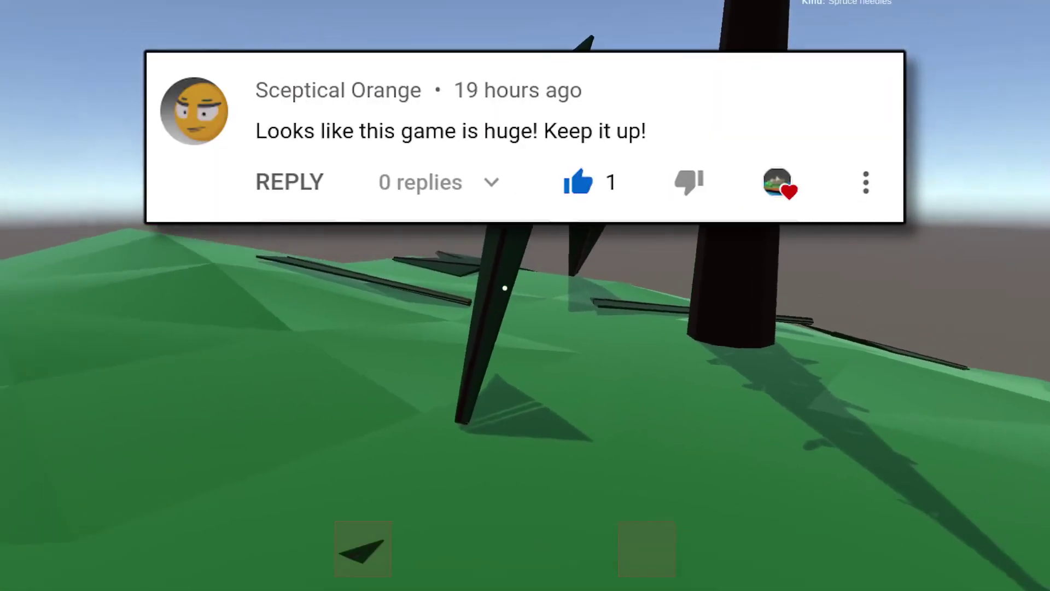
pyautogui.press('e')
pyautogui.click(513, 238)
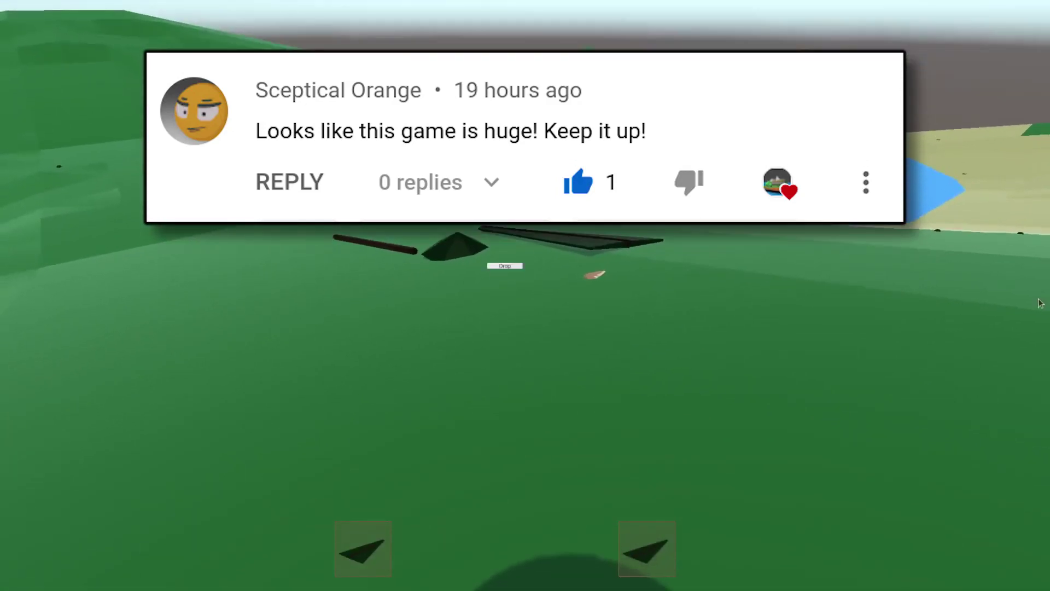
pyautogui.click(502, 234)
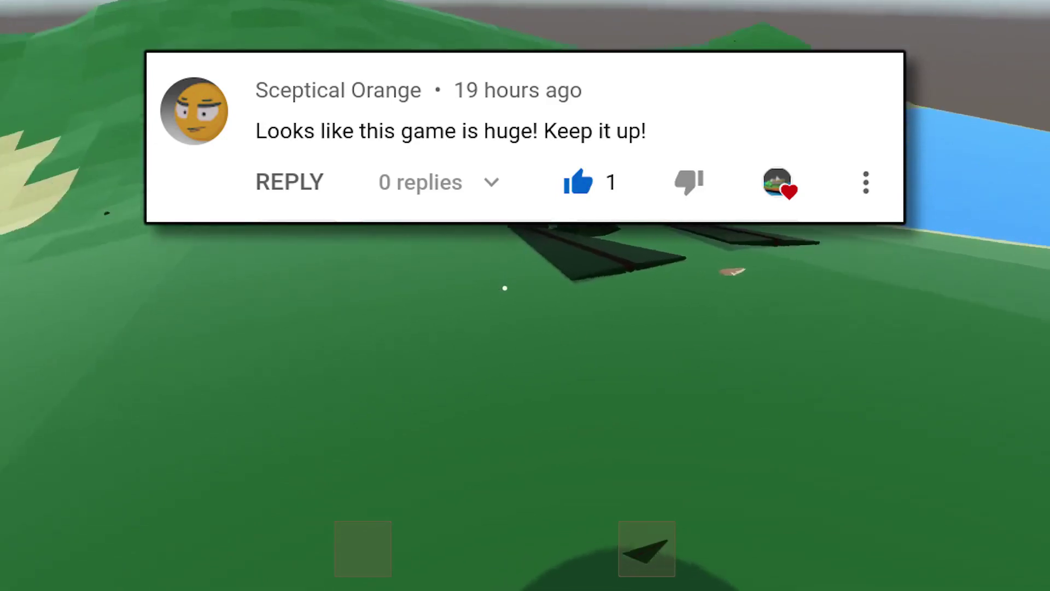
pyautogui.click(505, 232)
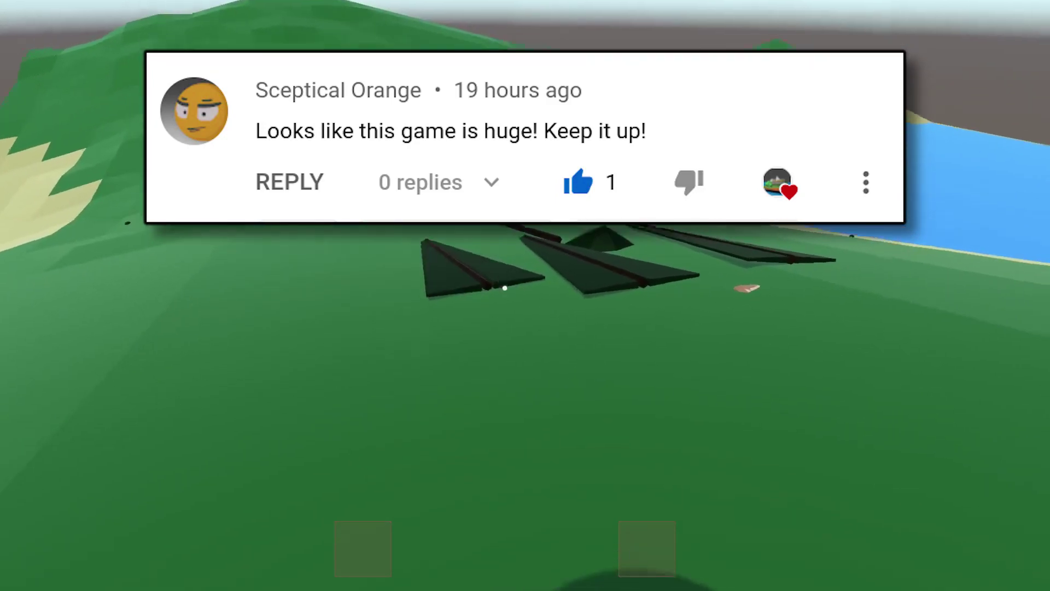
# Step: Walk to another fallen branch and harvest it into a stick and needles
pyautogui.press('w')
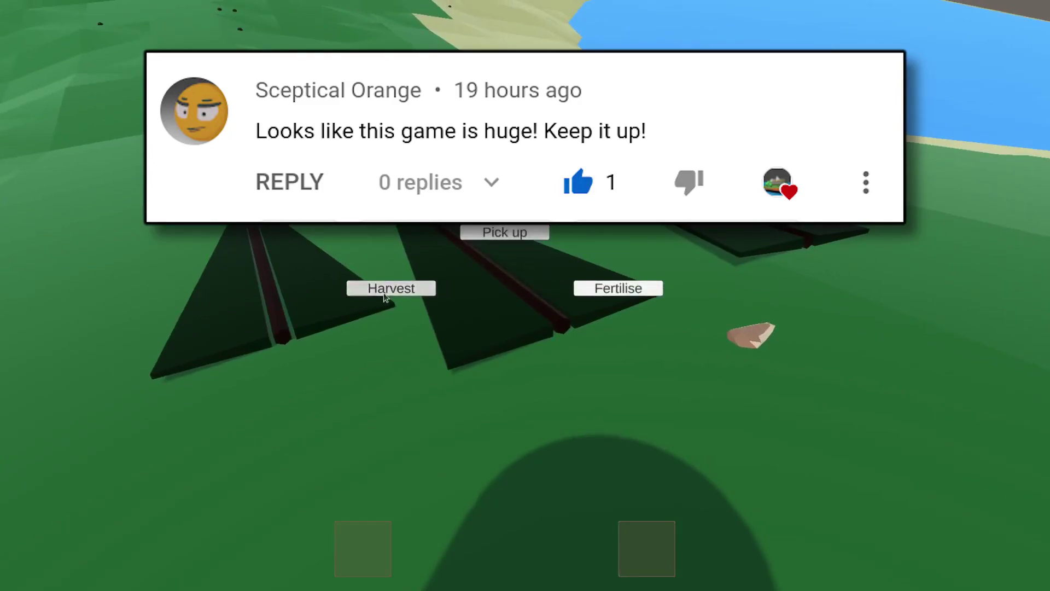
pyautogui.moveTo(339, 256); pyautogui.dragTo(286, 298, button='right')
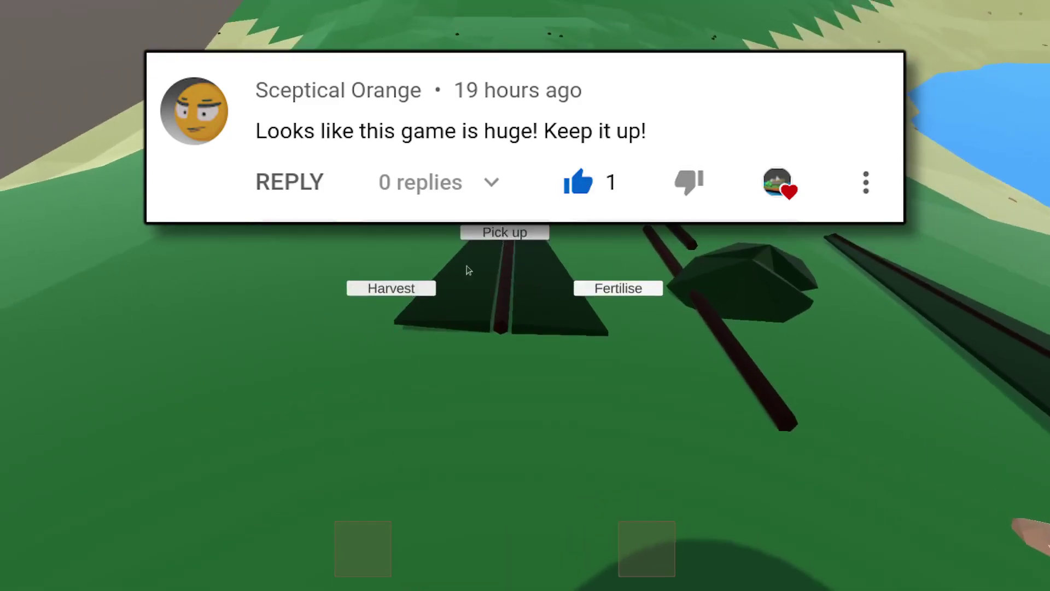
pyautogui.click(403, 300)
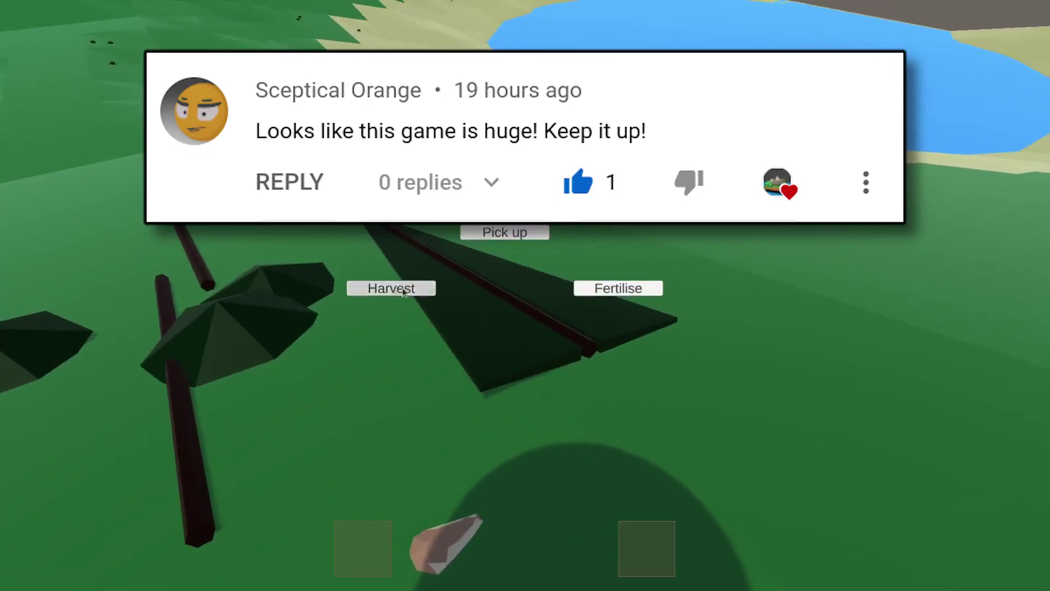
pyautogui.click(402, 300)
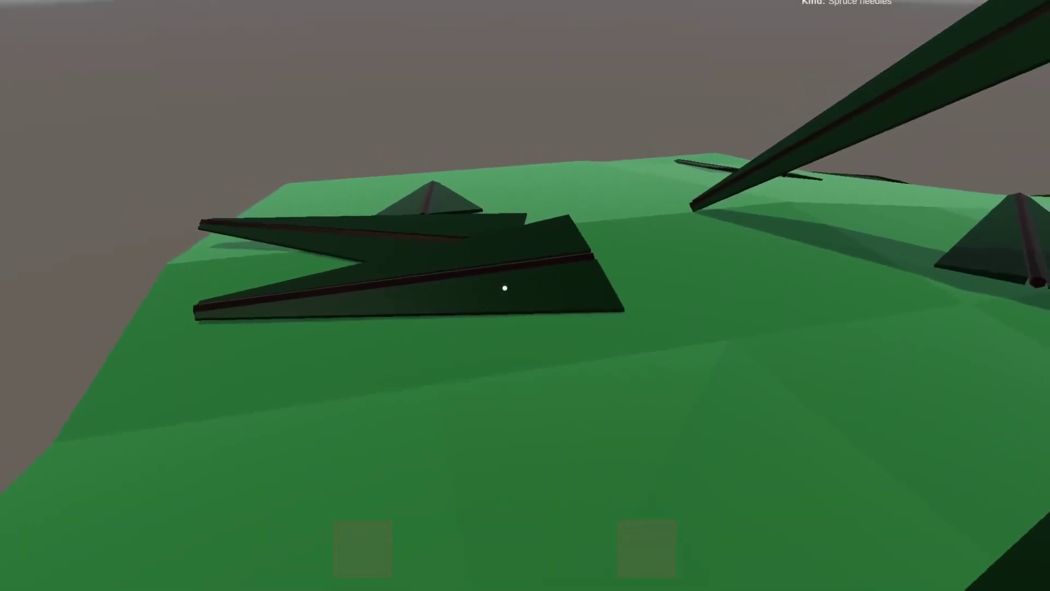
# Step: Harvest one fallen branch for its needles and pick up the large branch
pyautogui.click(505, 288)
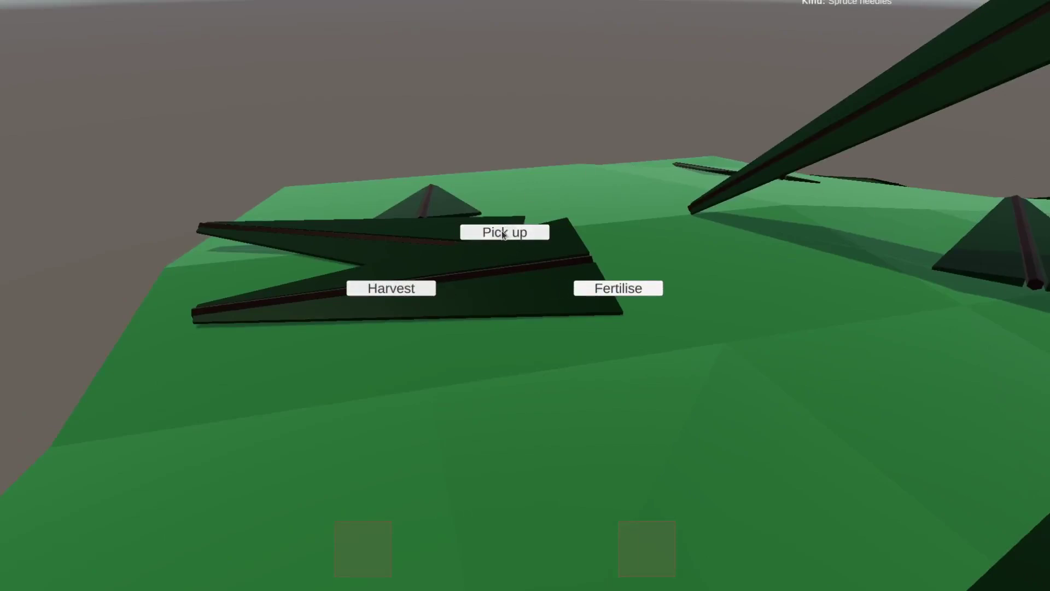
pyautogui.click(391, 289)
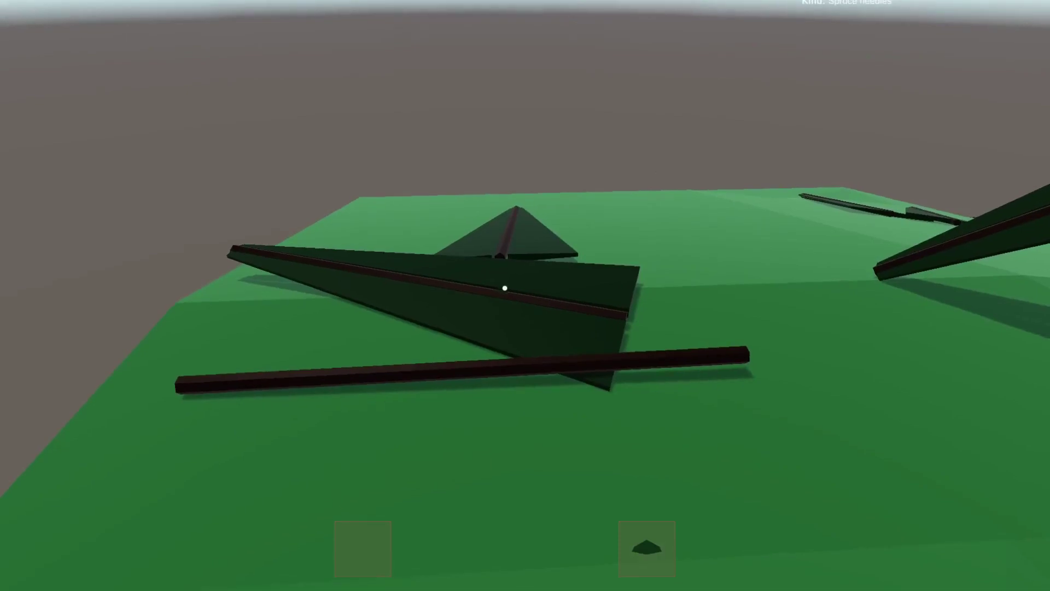
pyautogui.click(505, 288)
pyautogui.click(391, 288)
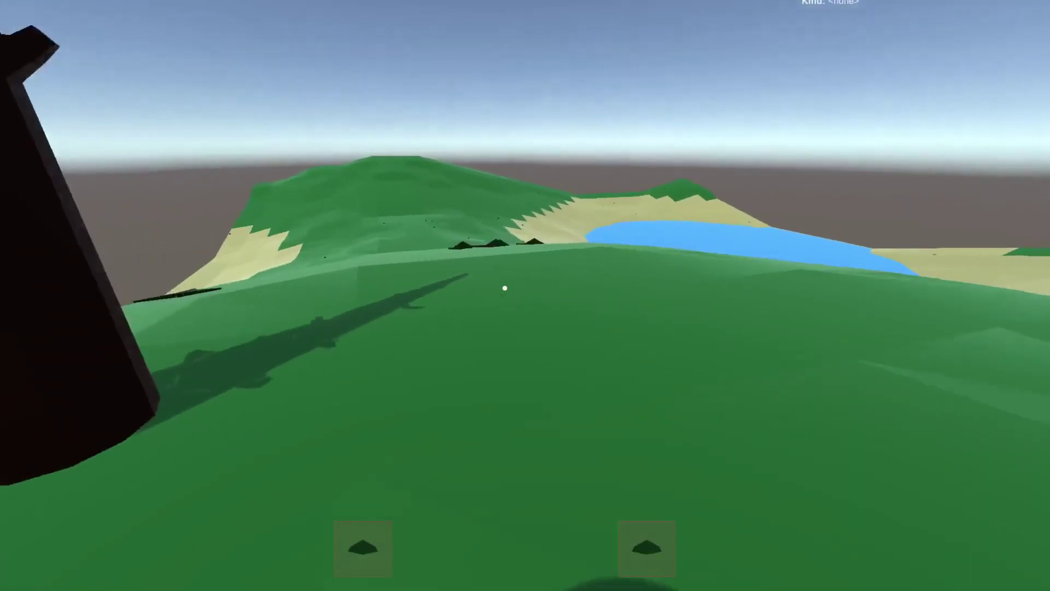
# Step: Drop the carried items among the scattered sticks, then walk toward the tall trunk
pyautogui.press('w')
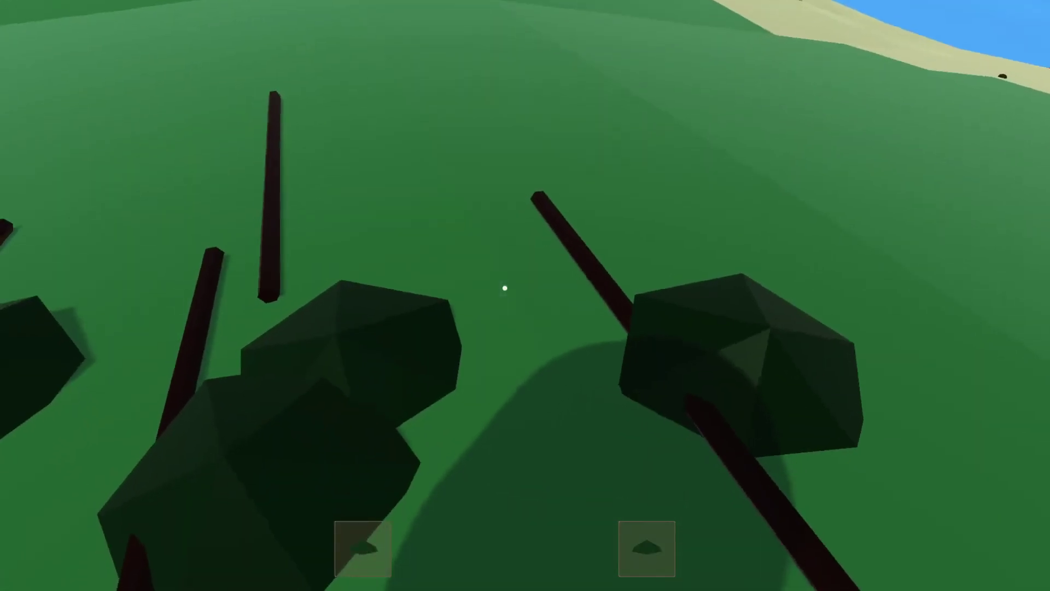
pyautogui.press('e')
pyautogui.click(492, 232)
pyautogui.press('e')
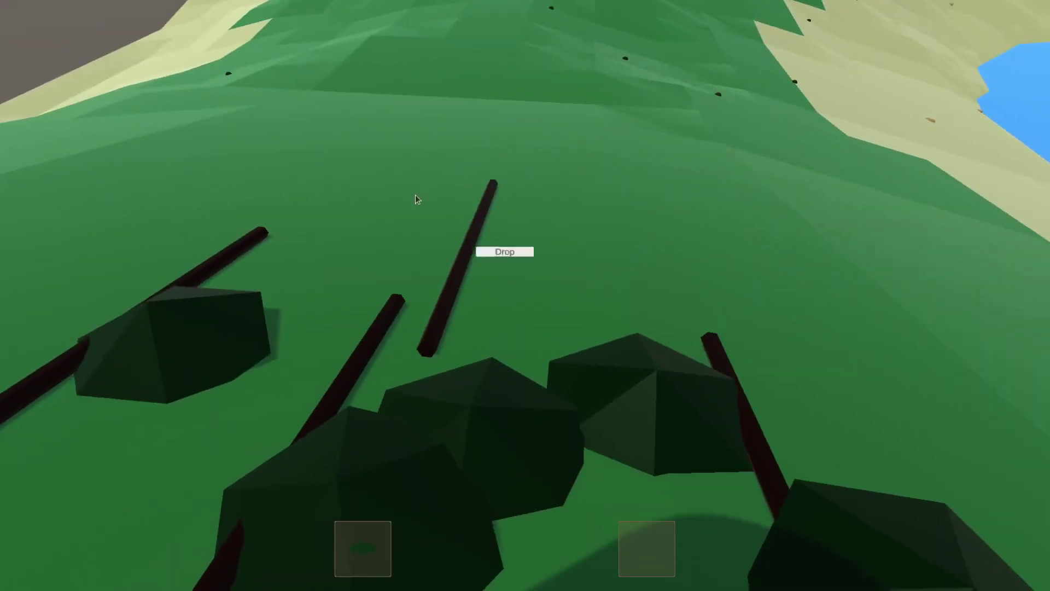
pyautogui.press('e')
pyautogui.press('w')
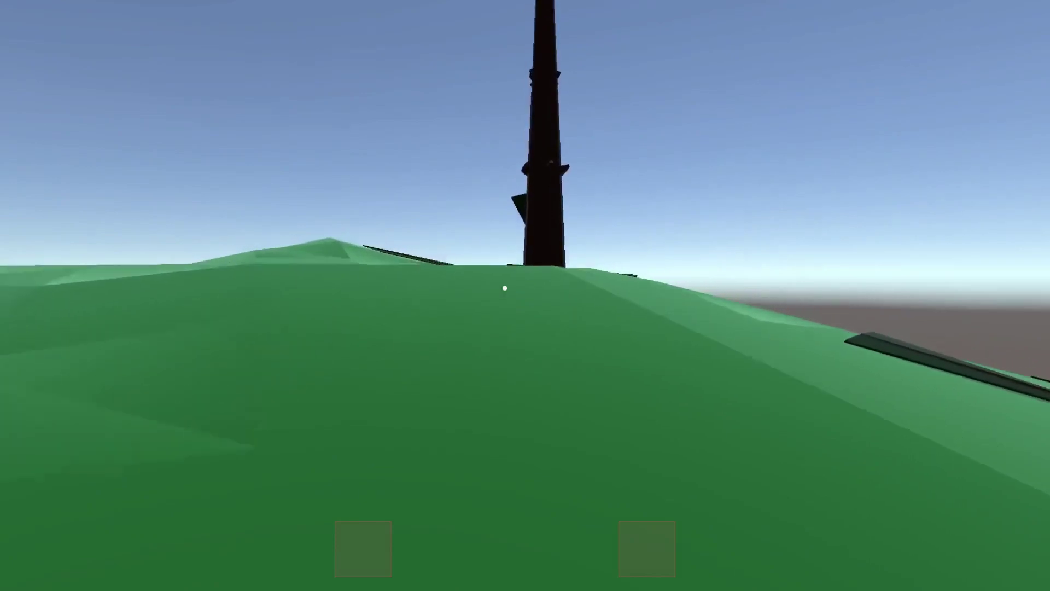